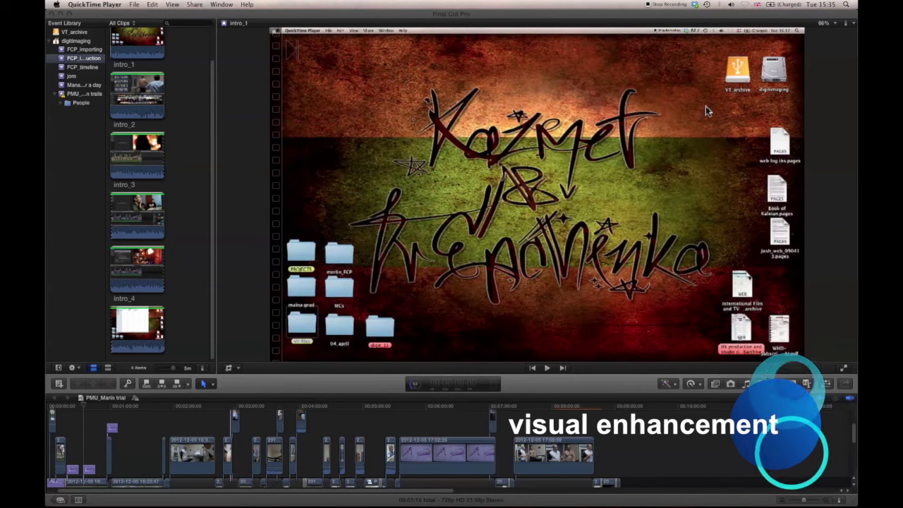
Step: Show the clips of the PMU trails event and enlarge the timeline area so more tracks fit
click(706, 106)
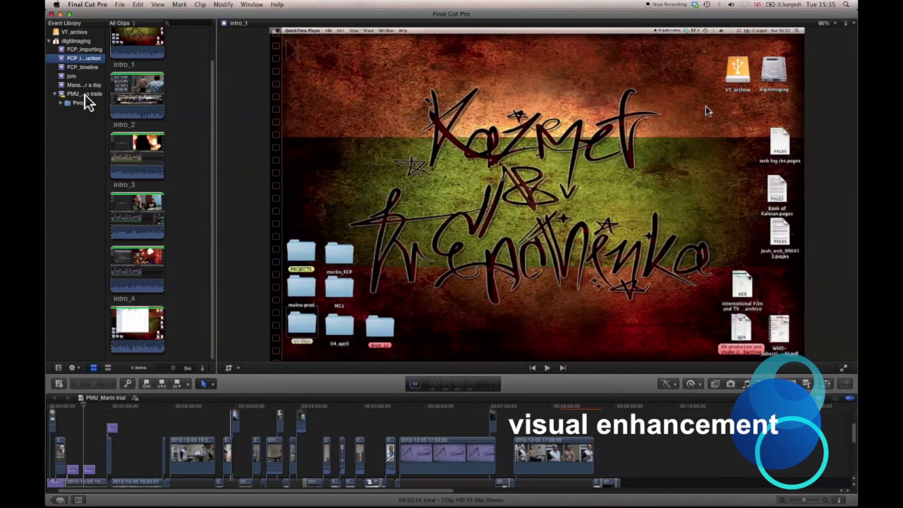
click(85, 95)
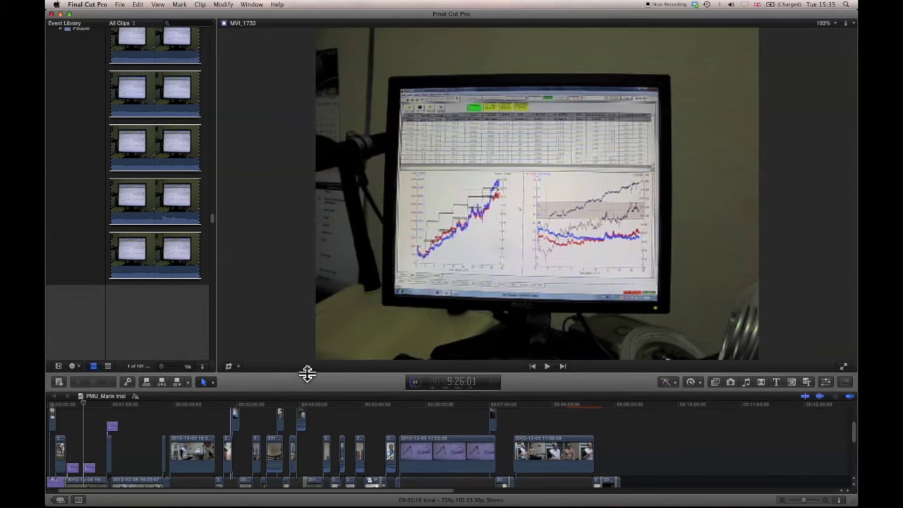
drag(306, 374, 314, 330)
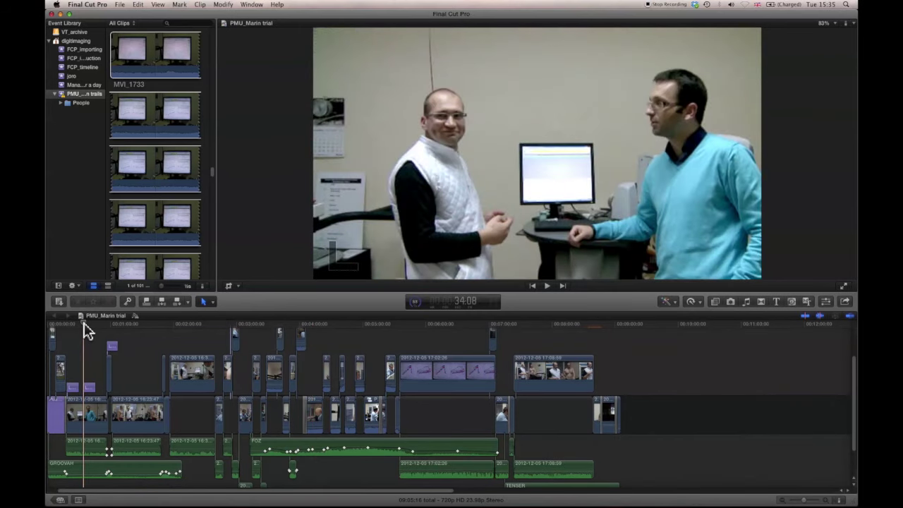
click(825, 303)
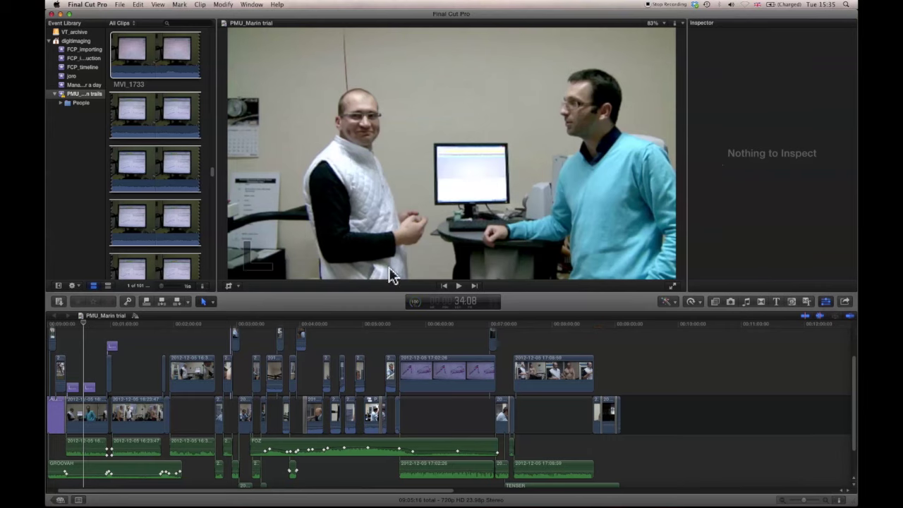
click(93, 416)
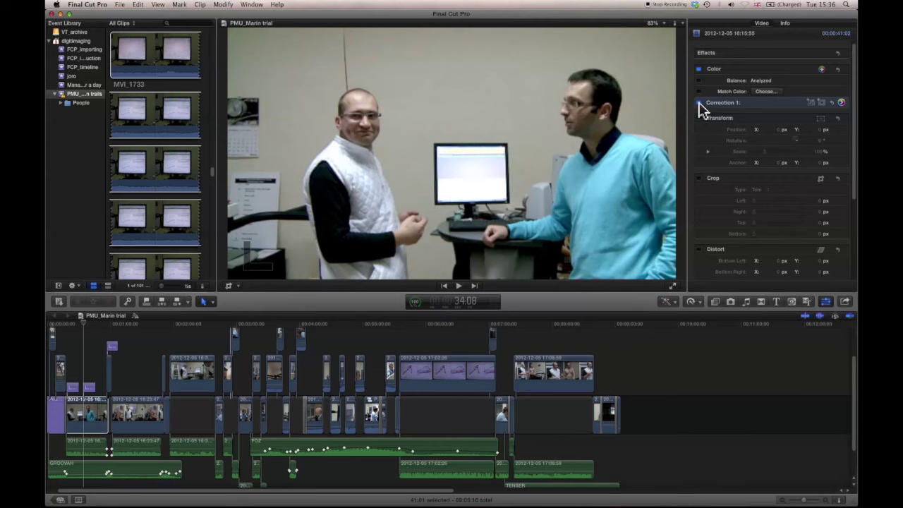
click(700, 103)
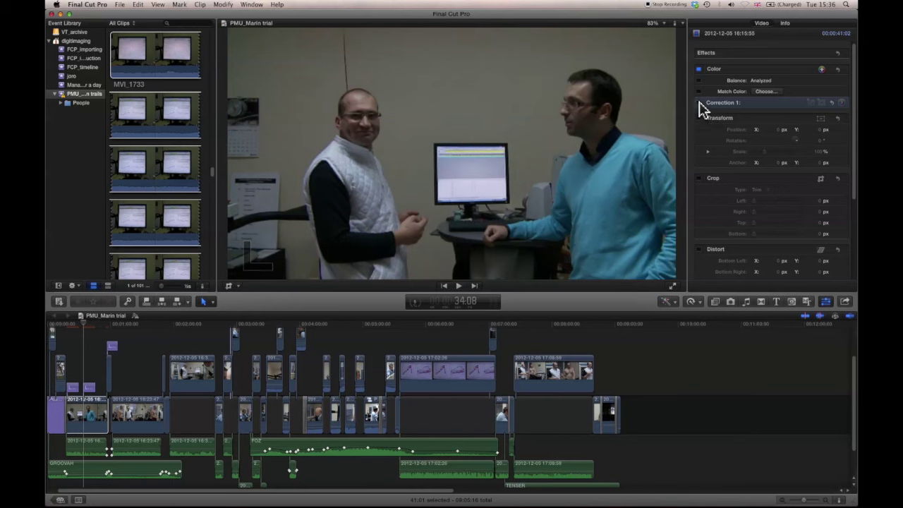
click(698, 103)
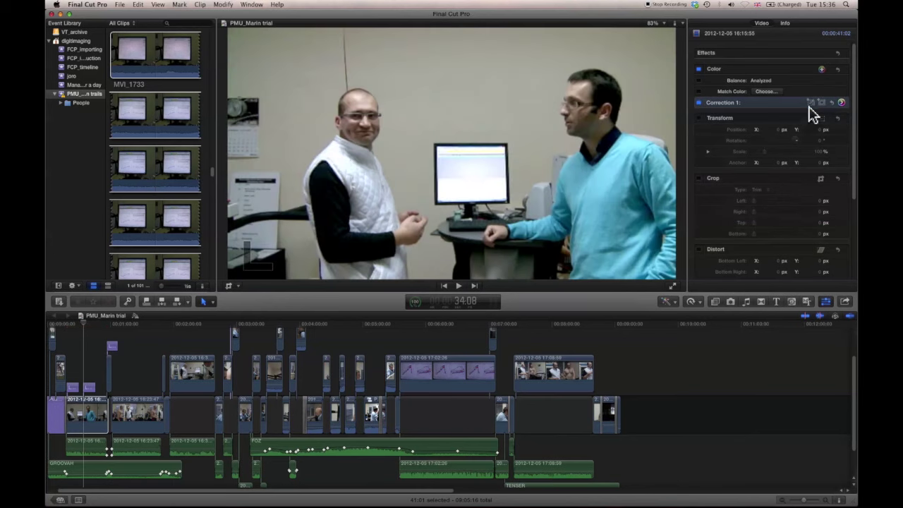
Step: Examine Correction 1's exposure, saturation and color adjustments on the Color Board
click(841, 104)
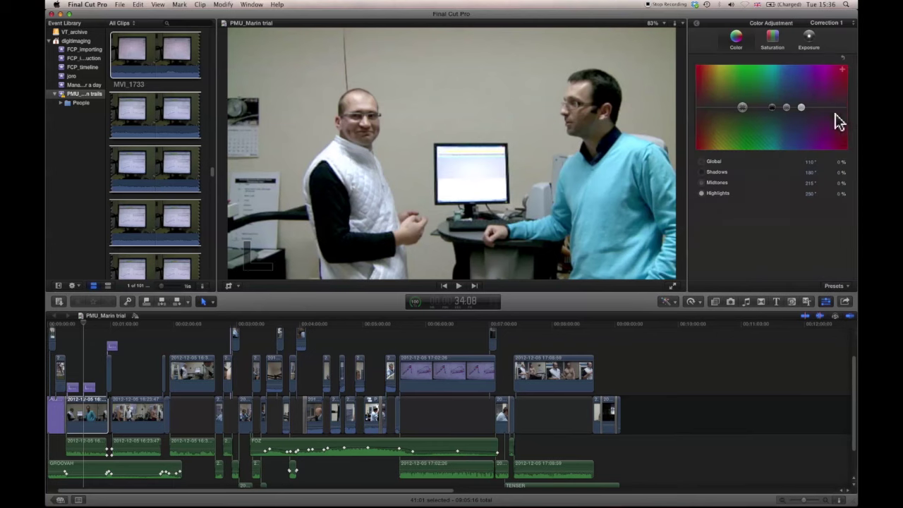
click(808, 41)
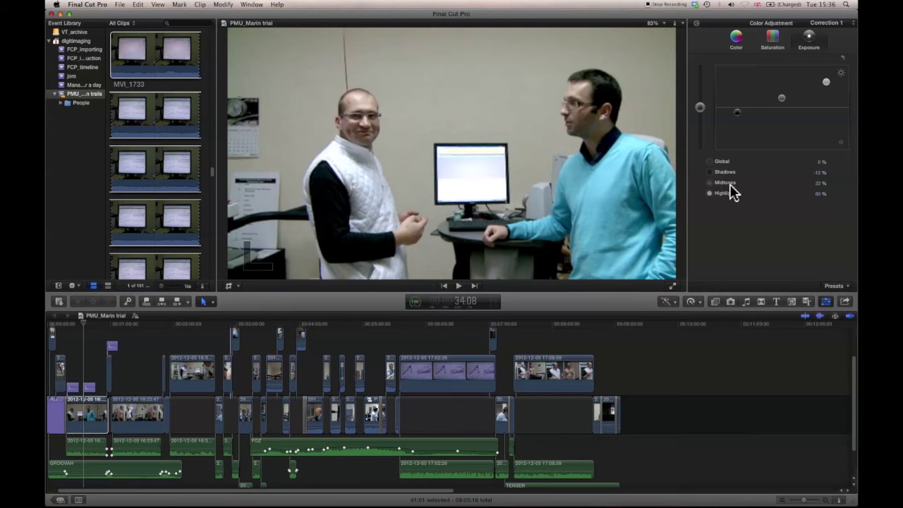
drag(699, 107, 699, 107)
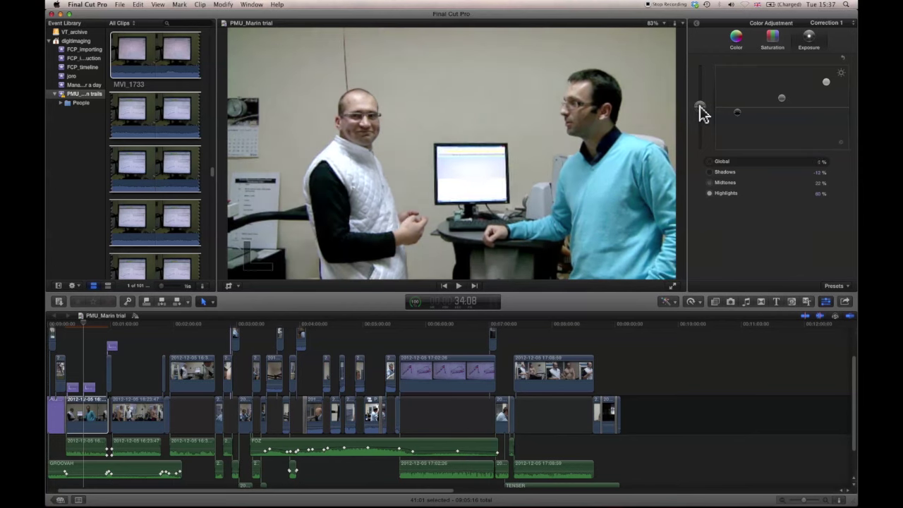
drag(703, 113, 703, 112)
click(773, 39)
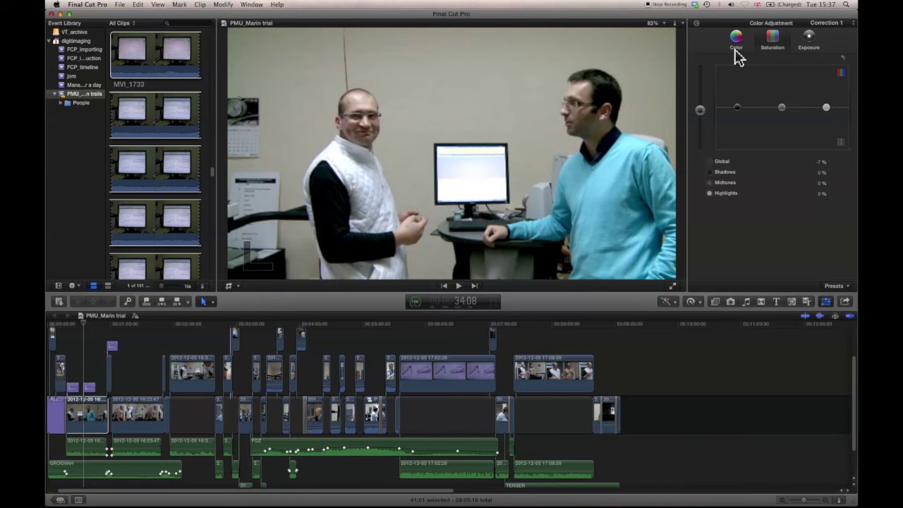
click(735, 38)
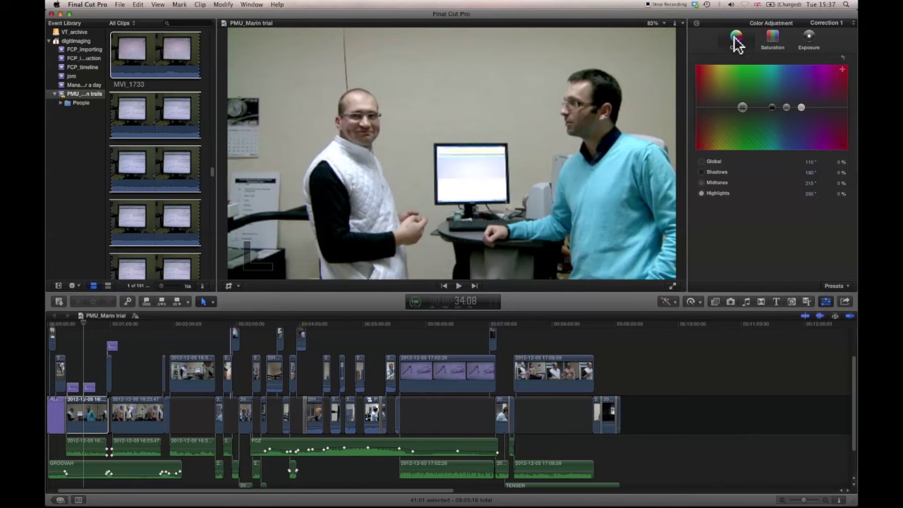
click(772, 37)
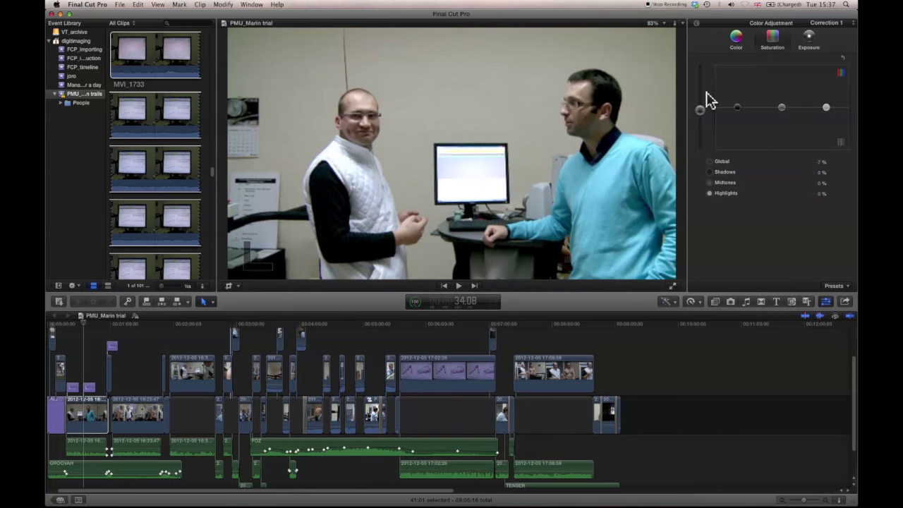
click(808, 39)
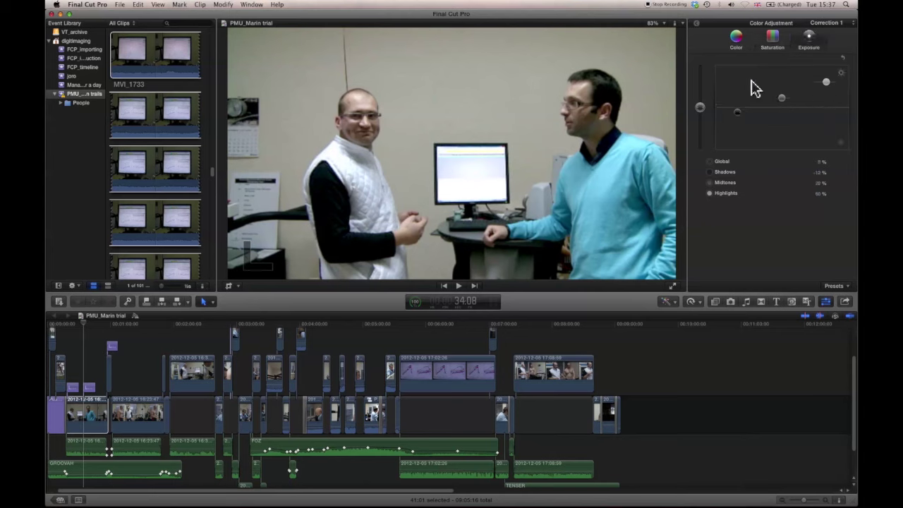
Step: Try the Winter Sun, Contrast and Dim color presets one after another on Correction 1
click(847, 285)
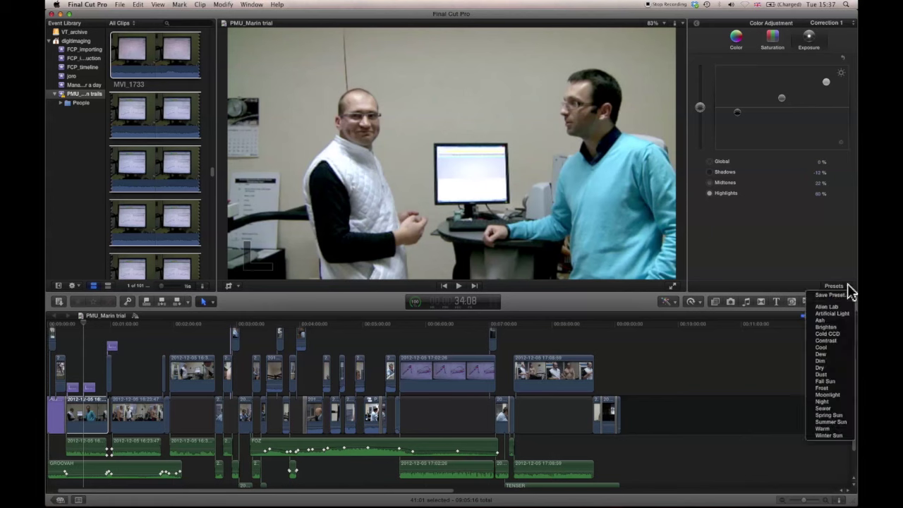
click(826, 435)
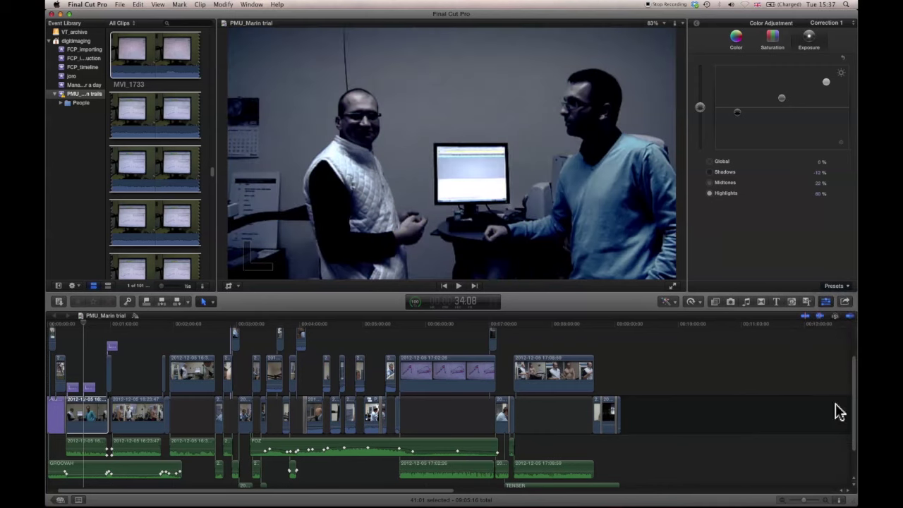
click(845, 285)
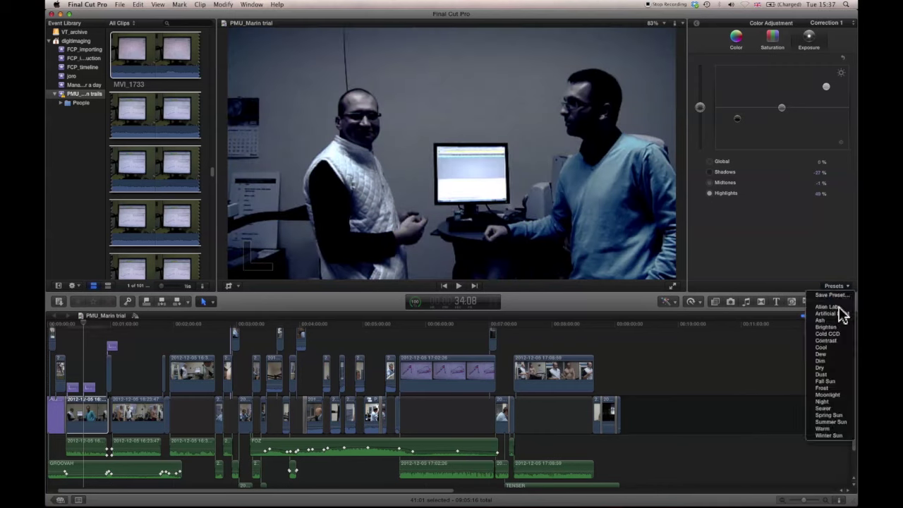
click(826, 341)
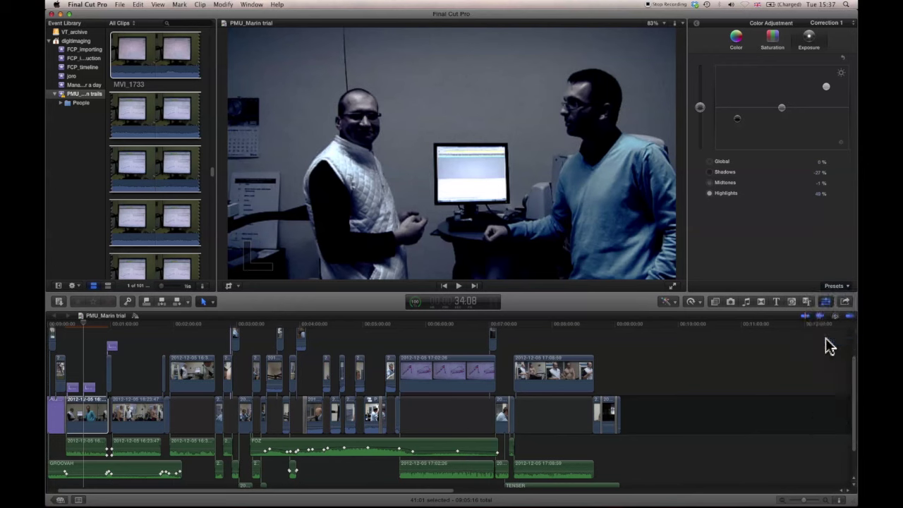
click(846, 285)
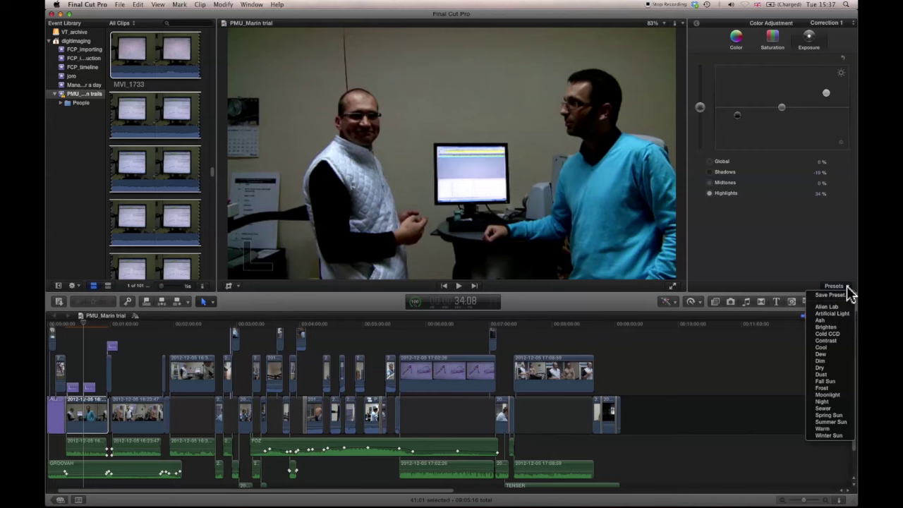
click(820, 362)
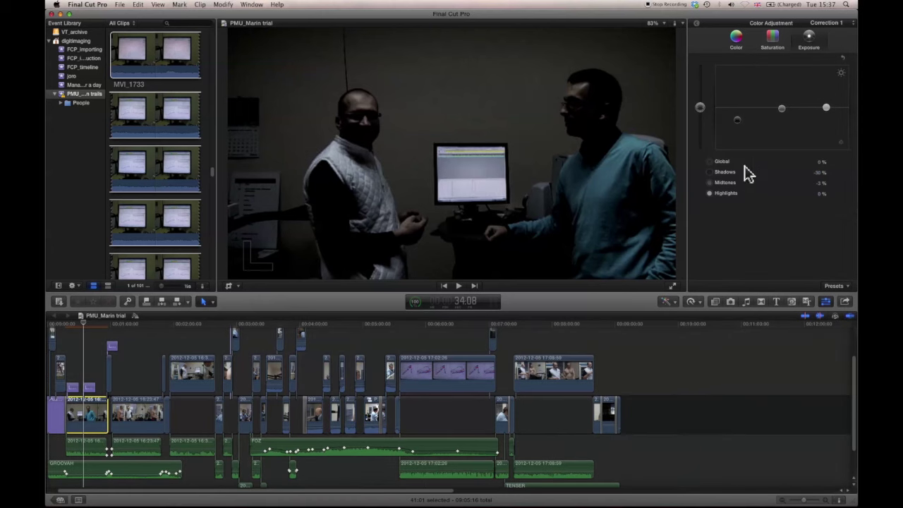
Step: Try a Global exposure of 27% on the Dim look, and undo it together with the applied color presets
drag(700, 110, 700, 94)
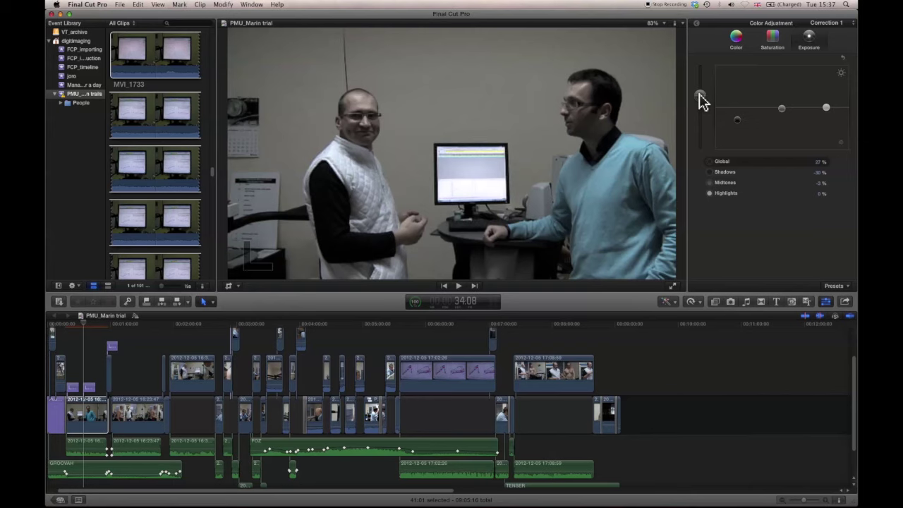
key(super+z)
key(super+z)
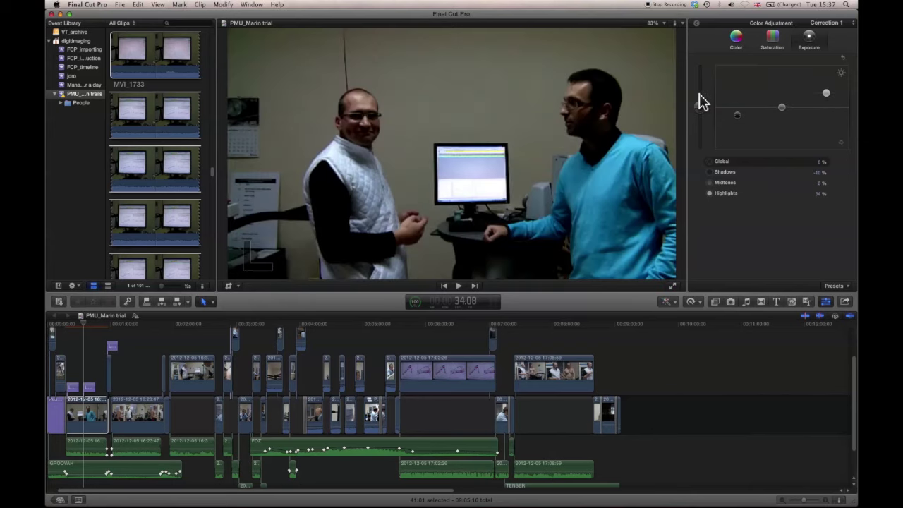
key(super+z)
key(super+z)
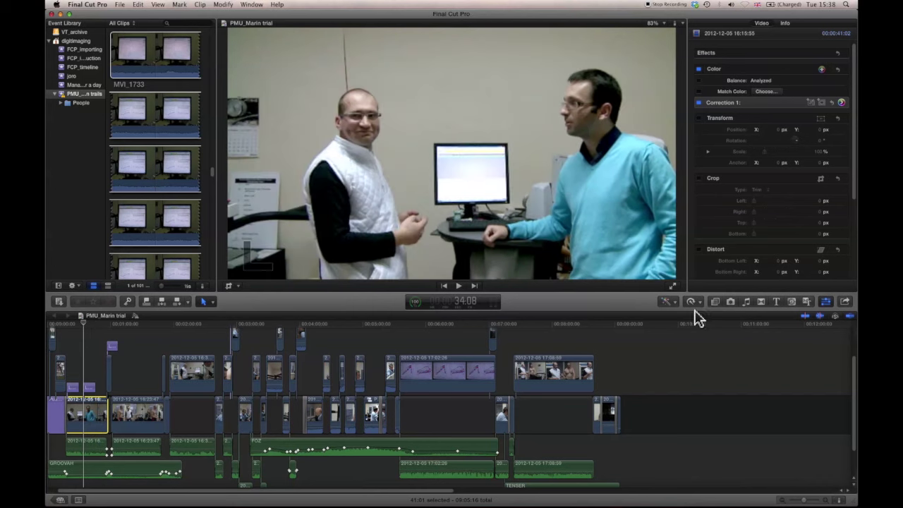
Step: Preview matching the selected clip's color to a frame of the following interview clip, and cancel the match
click(672, 301)
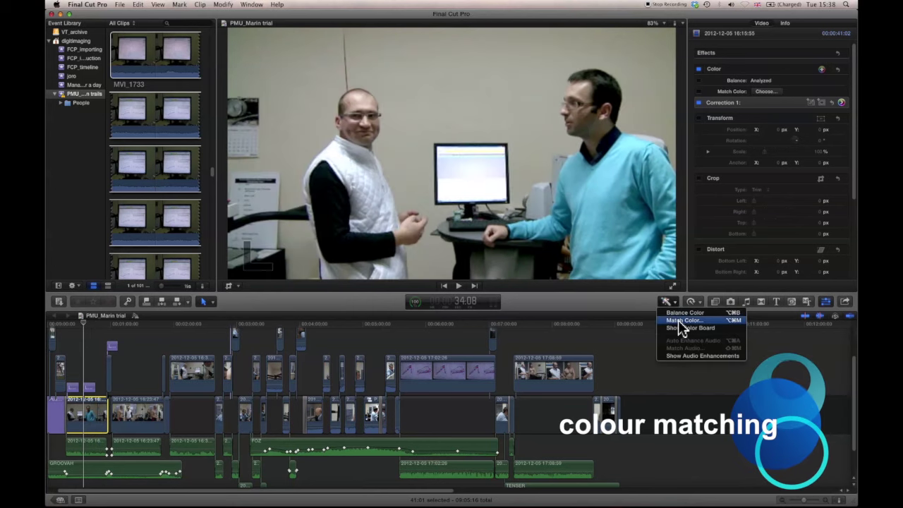
click(680, 320)
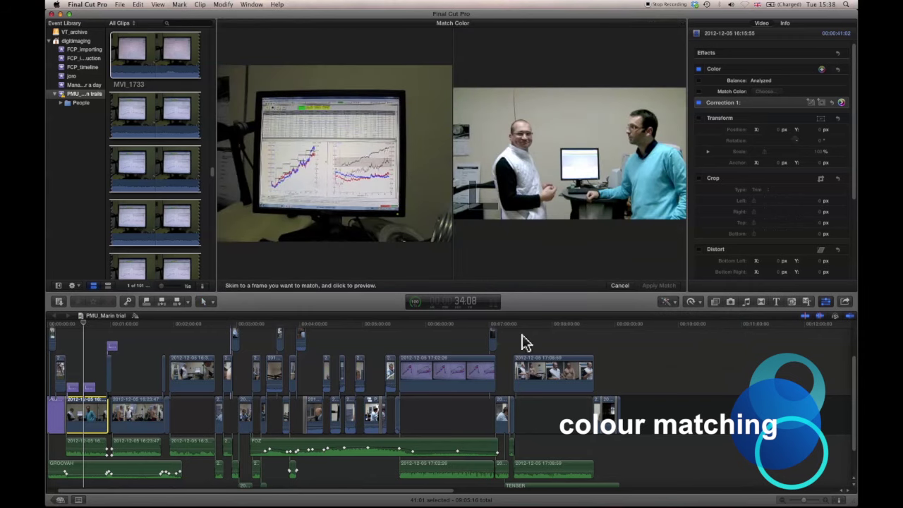
click(137, 422)
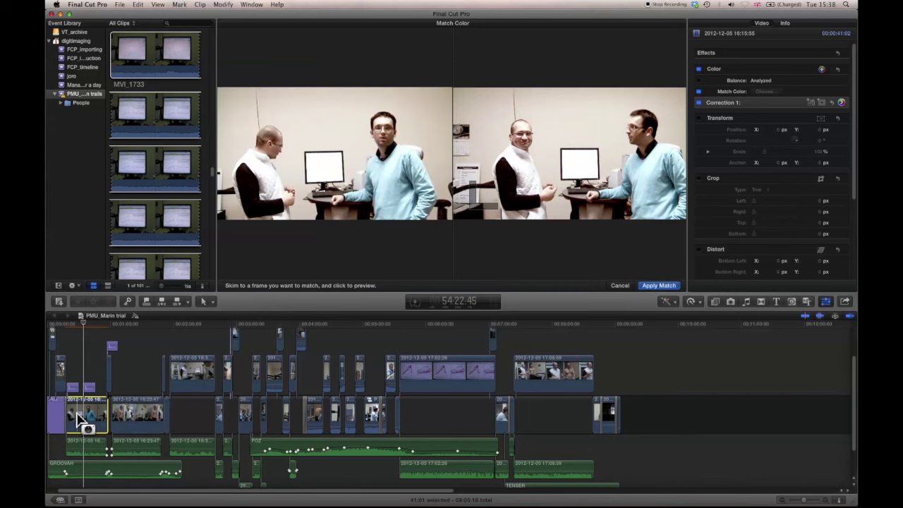
click(618, 286)
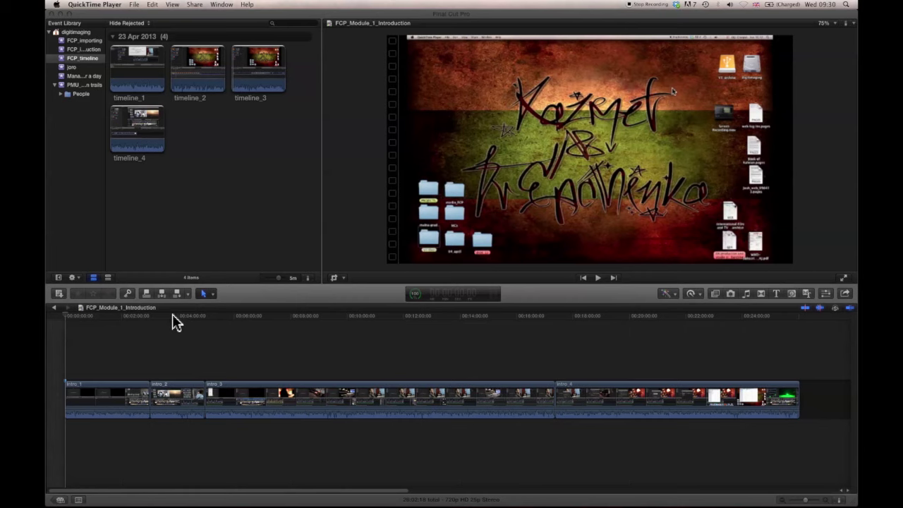
Step: Select the intro_2 clip, park the playhead at 4:03:00 and activate the Transform controls in the viewer
click(169, 400)
click(169, 401)
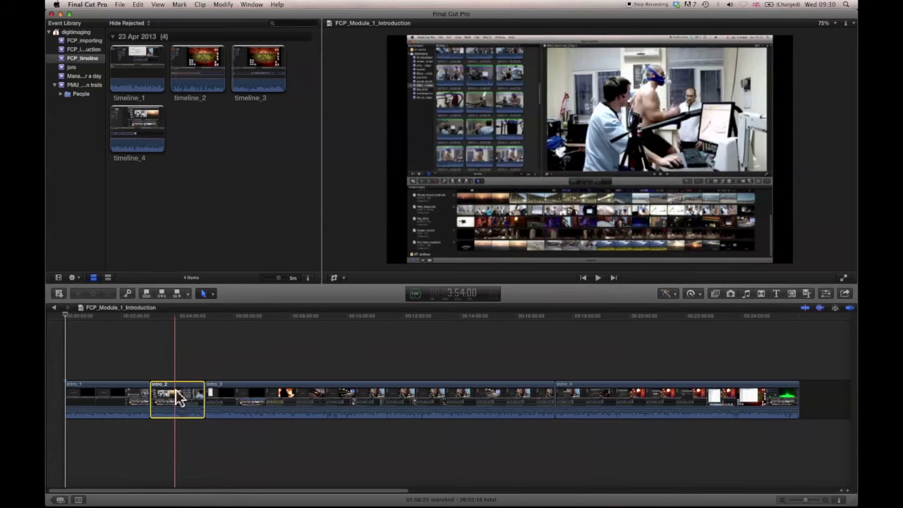
click(179, 324)
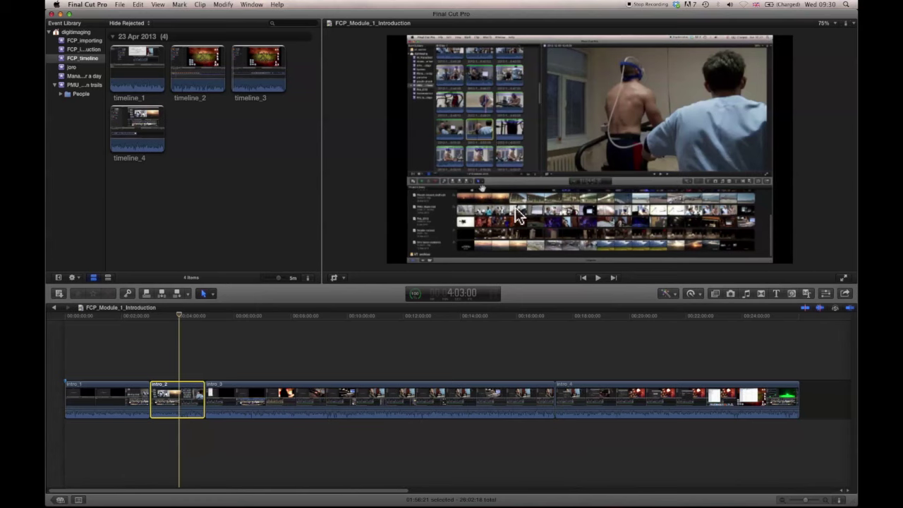
click(343, 278)
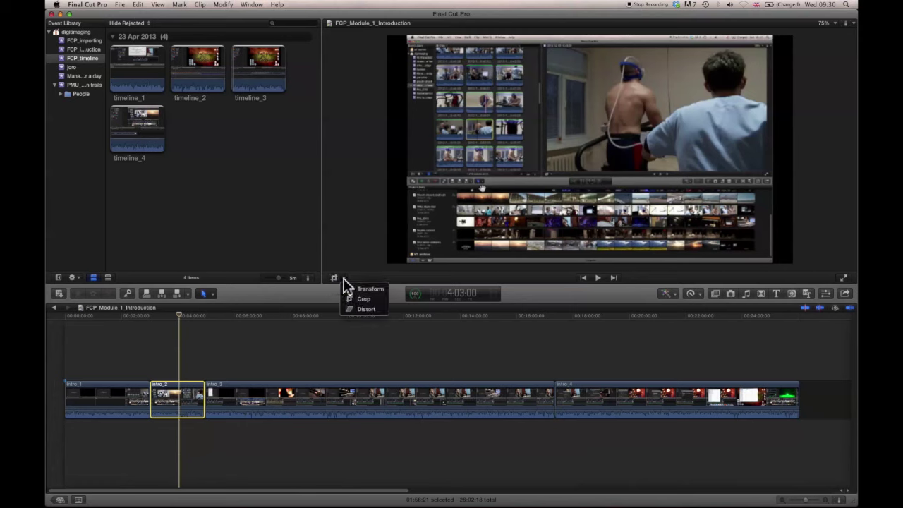
click(362, 291)
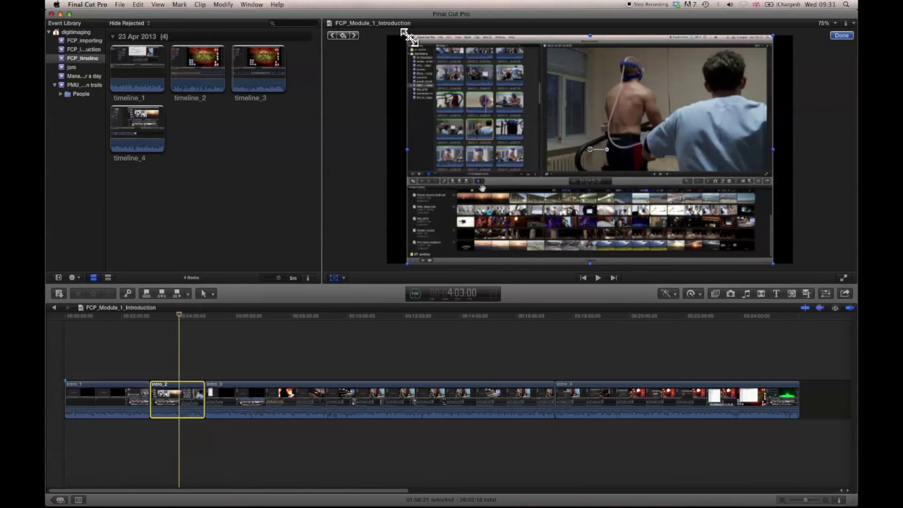
Step: Try scaling the intro_2 picture down slightly around its center, and undo the transform
drag(408, 35, 423, 45)
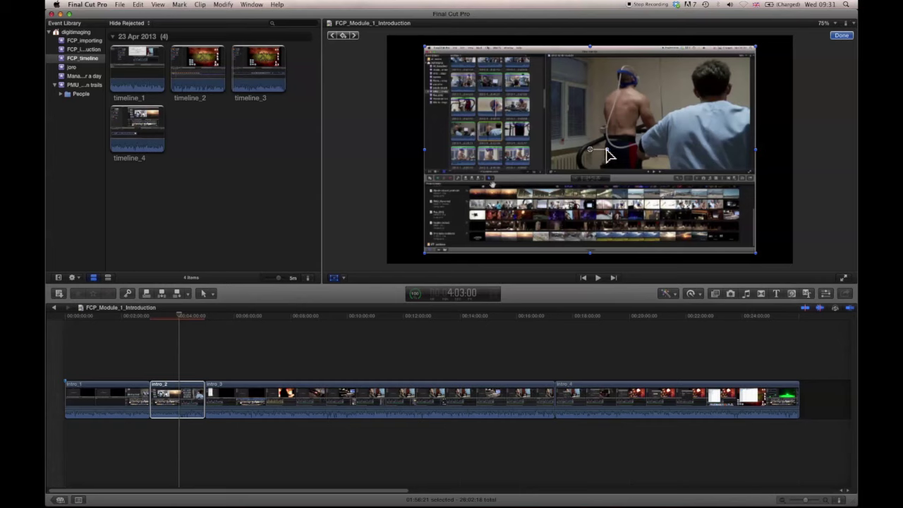
drag(605, 149, 605, 148)
key(super+z)
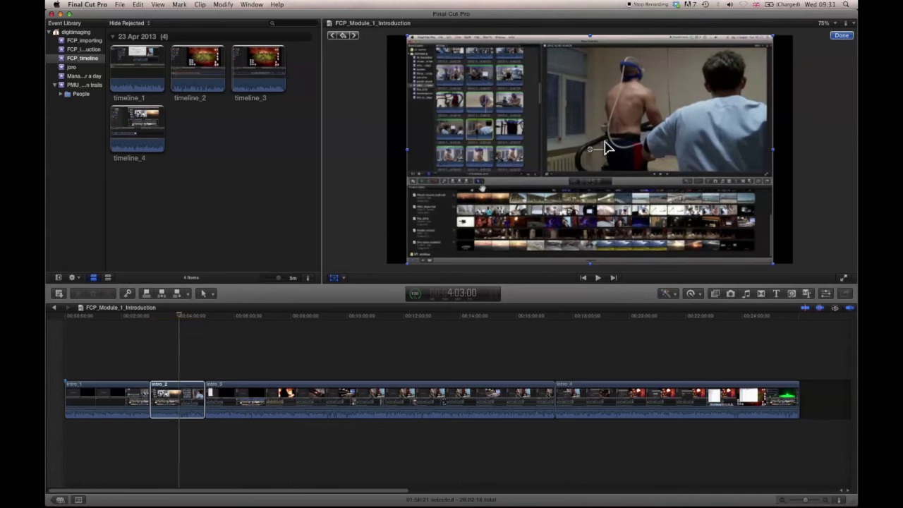
Step: Try distorting the intro_2 picture at 3:49:12 by pulling its upper-left corner outward, and undo the distortion
key(j)
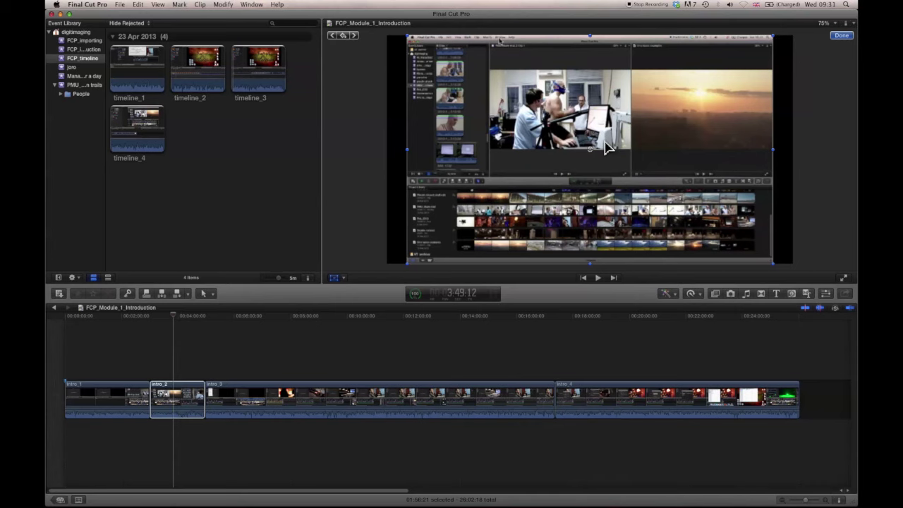
click(341, 277)
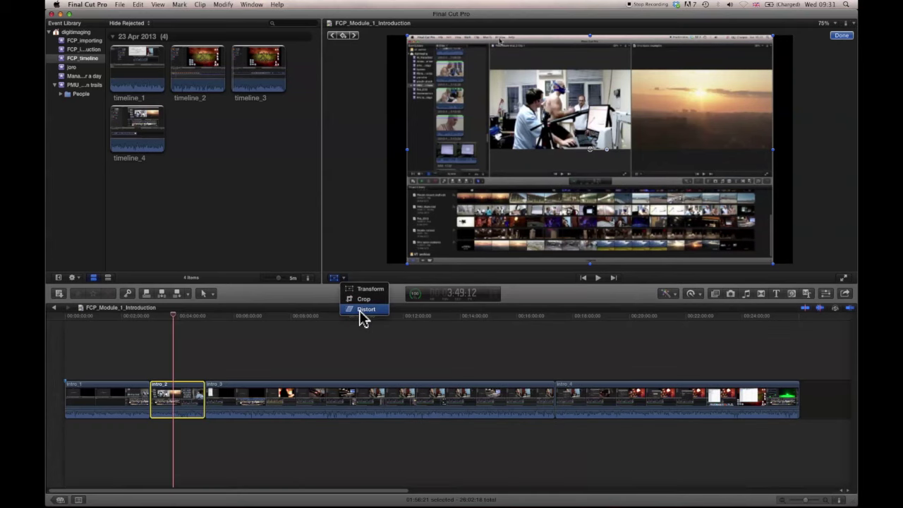
click(360, 313)
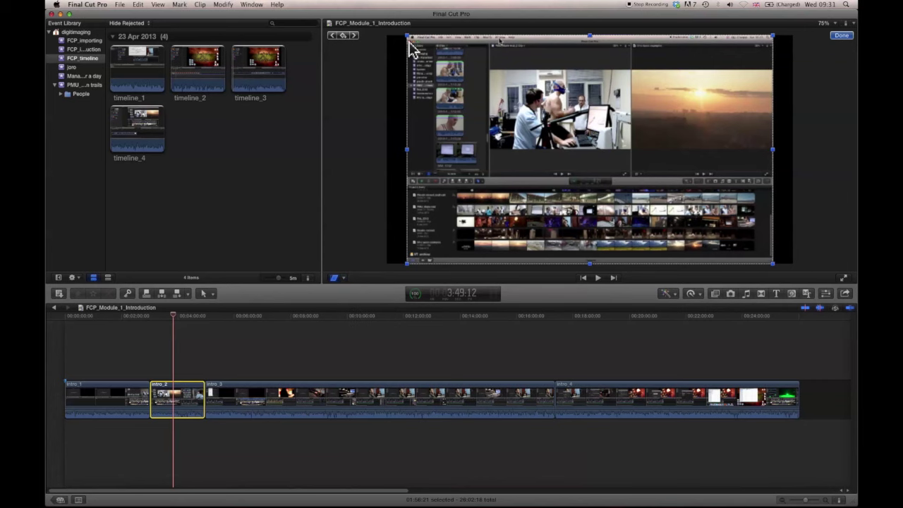
drag(408, 36, 395, 51)
key(super+z)
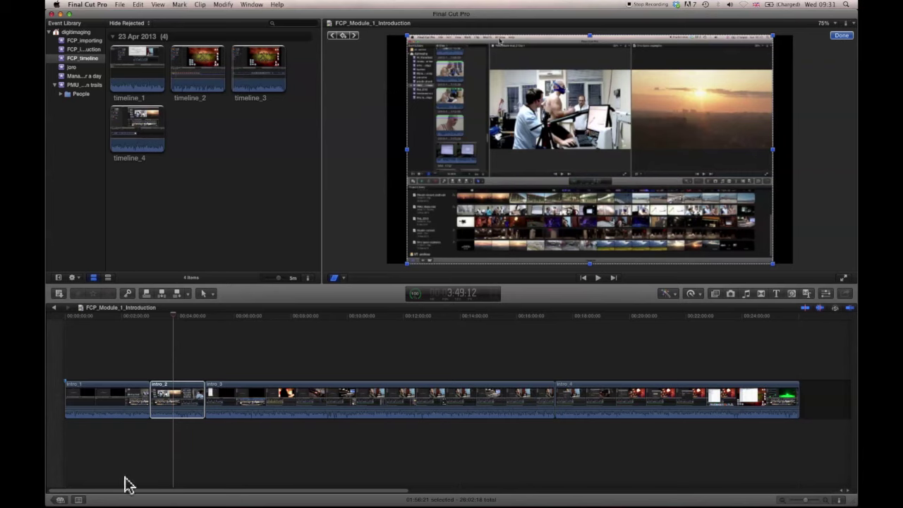
Step: Try cropping intro_2 in Crop mode to the upper-right part of the picture, and undo the crop
click(177, 406)
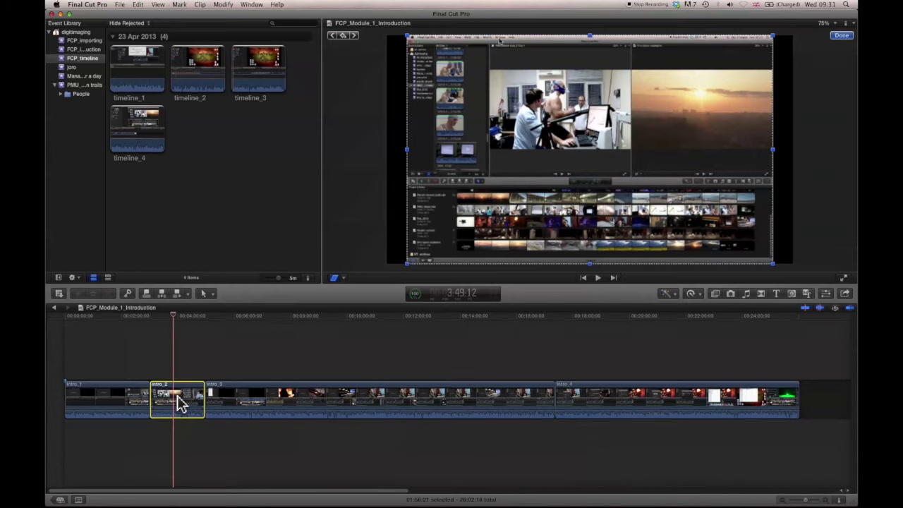
click(343, 280)
click(362, 300)
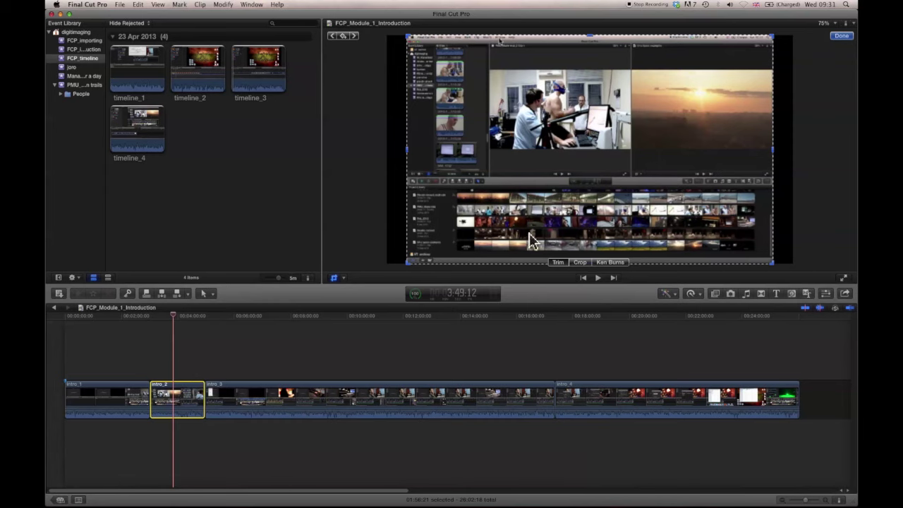
click(578, 262)
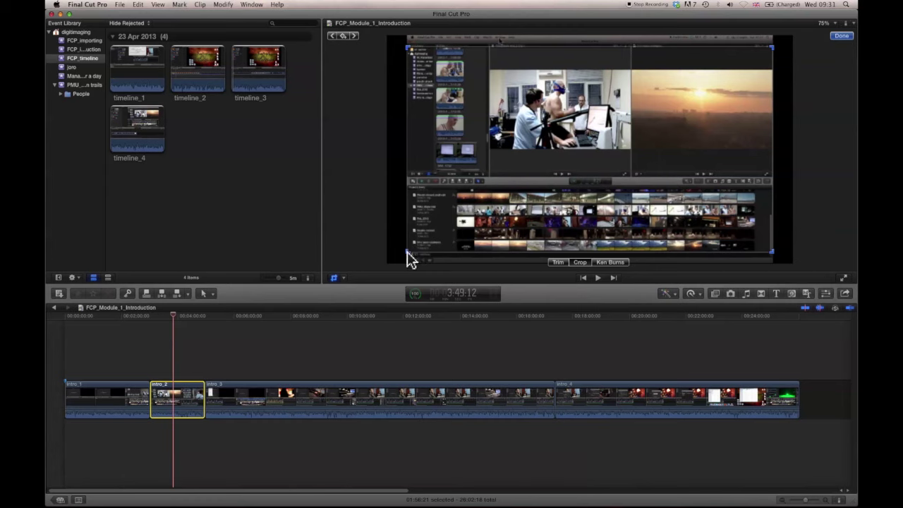
drag(407, 254, 571, 175)
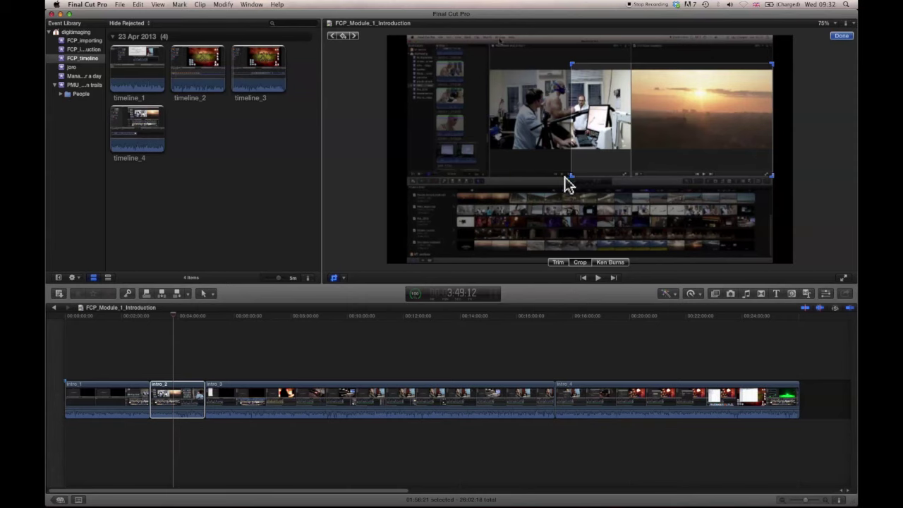
key(super+z)
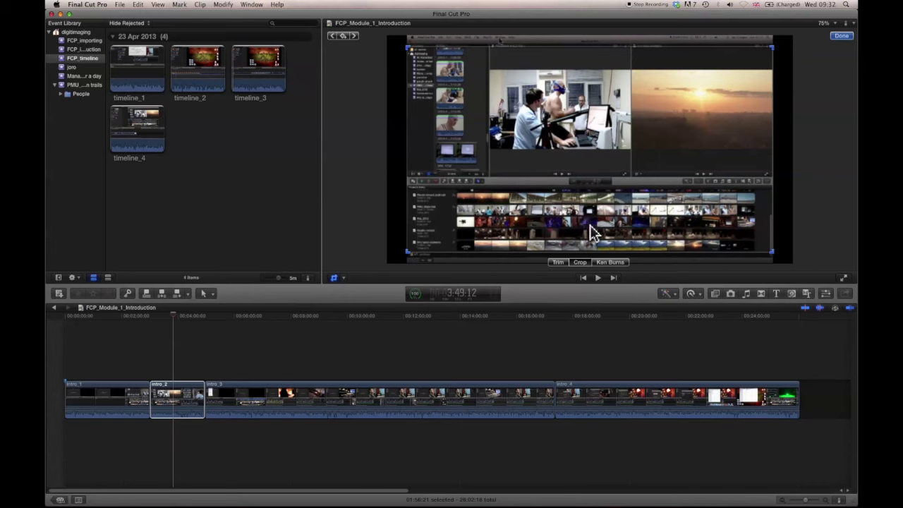
Step: Apply Ken Burns to intro_2, shrink the End frame over the picture's upper-right area, and check the Start and End frames
click(607, 262)
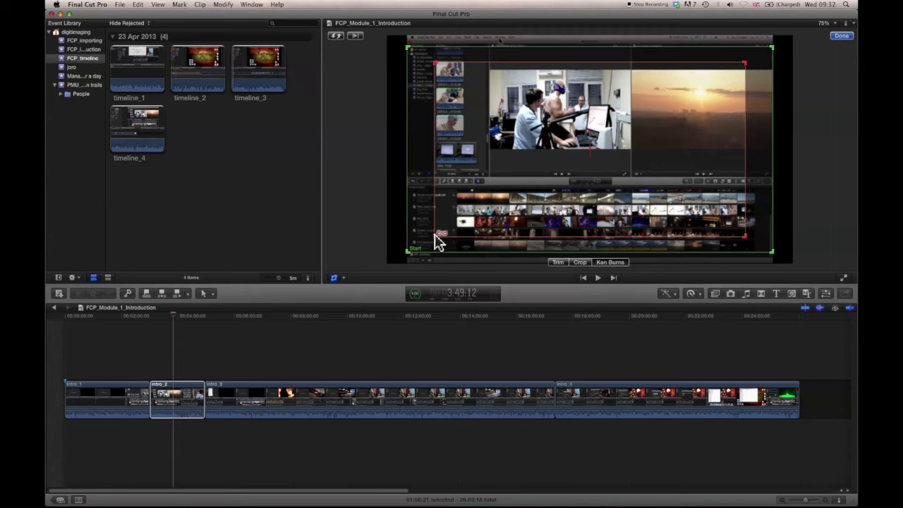
drag(435, 237, 550, 162)
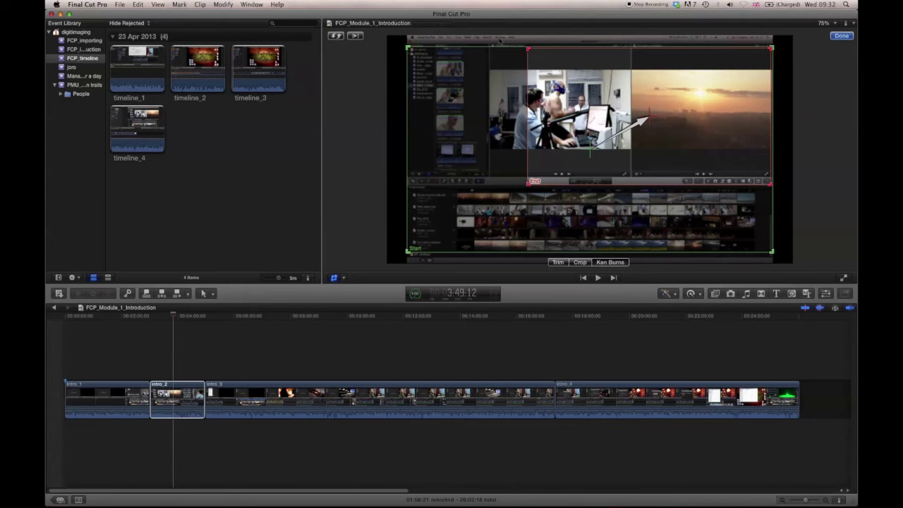
click(418, 248)
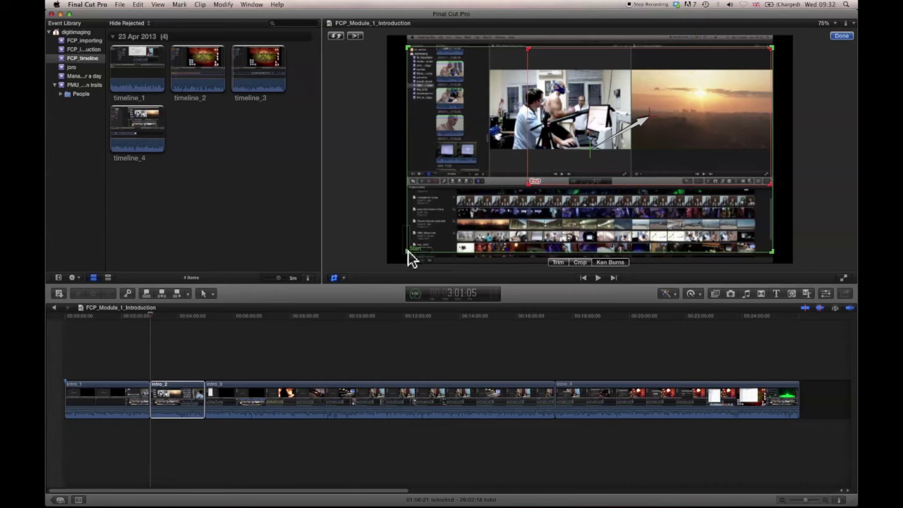
click(533, 186)
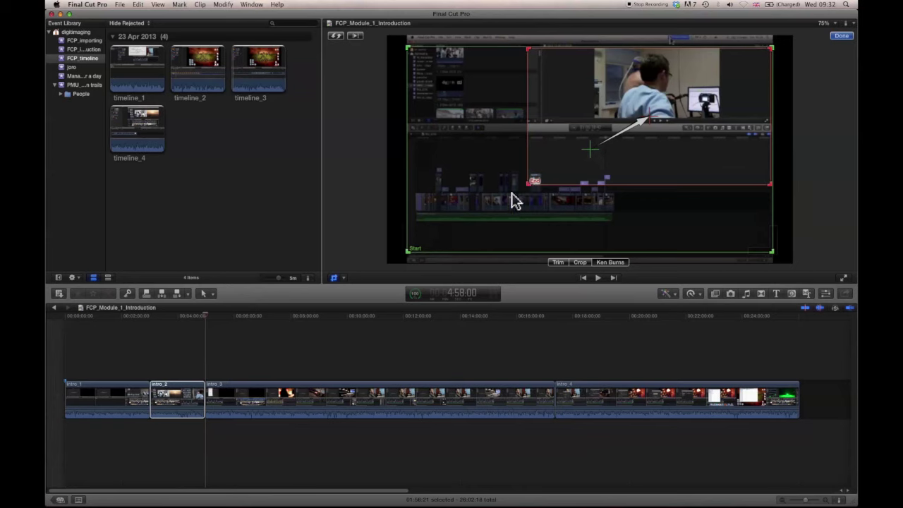
Step: Preview the Ken Burns move on intro_2 from 3:14:10 and close the crop controls
click(157, 319)
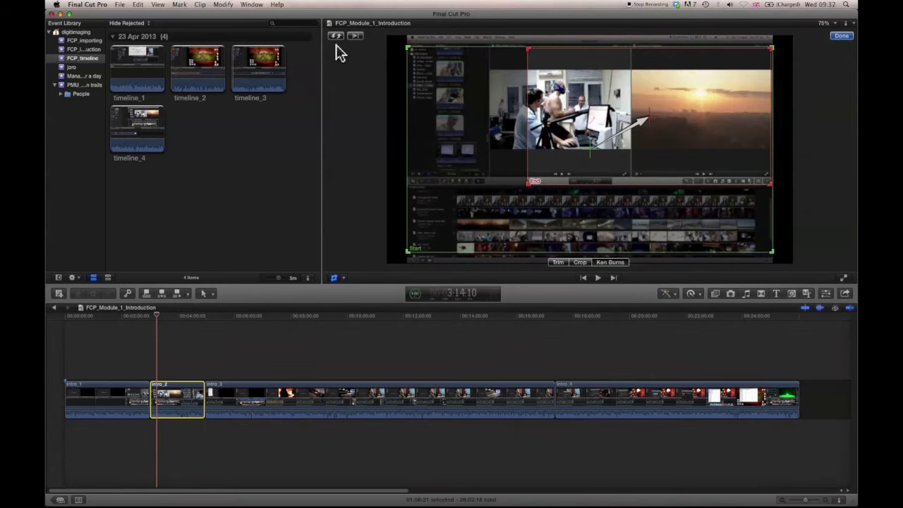
click(355, 37)
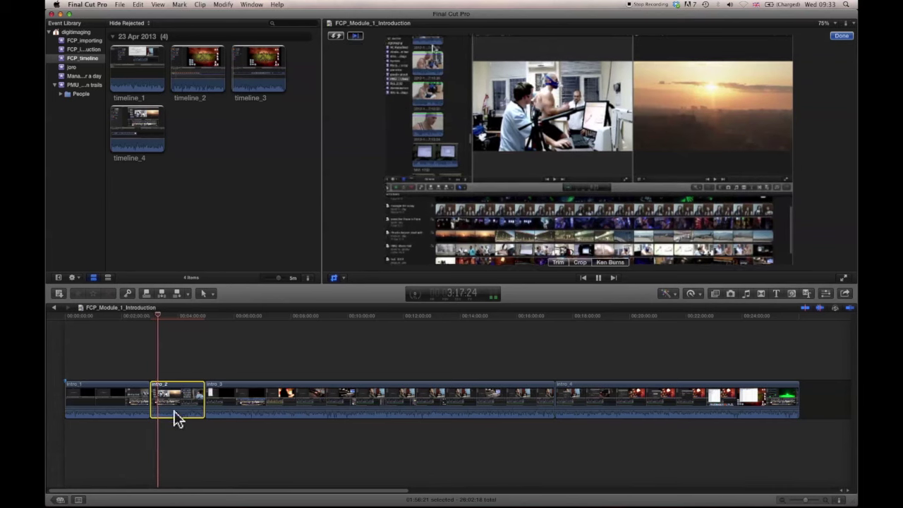
drag(176, 416, 175, 415)
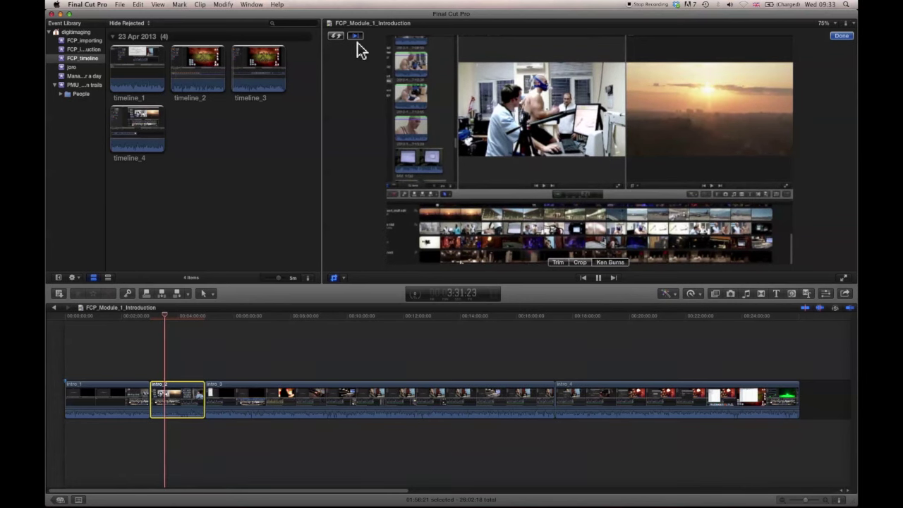
click(840, 38)
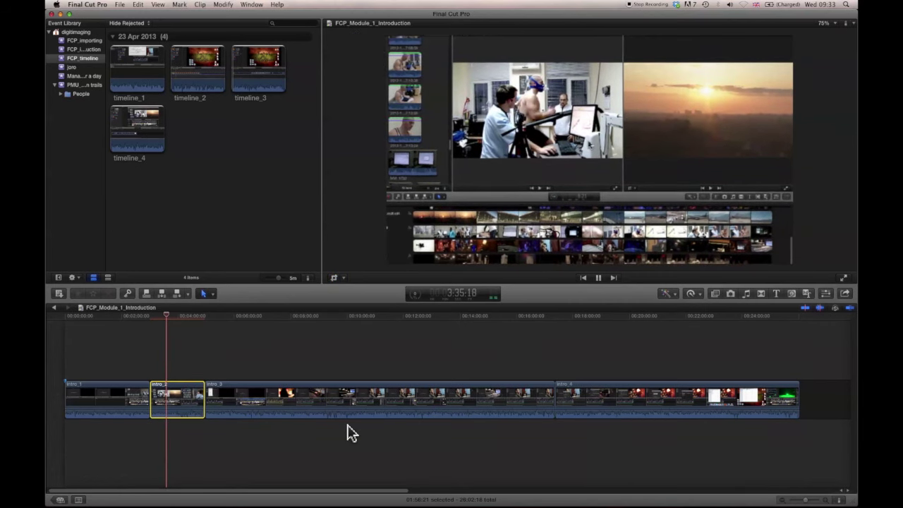
Step: Reopen the crop controls for intro_2 in Trim mode and trim the picture's left edge to about the middle
click(335, 278)
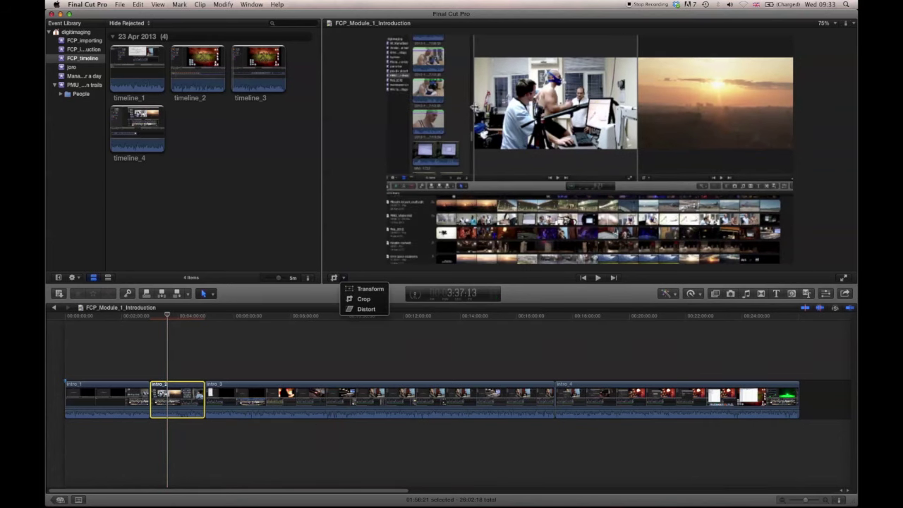
key(Escape)
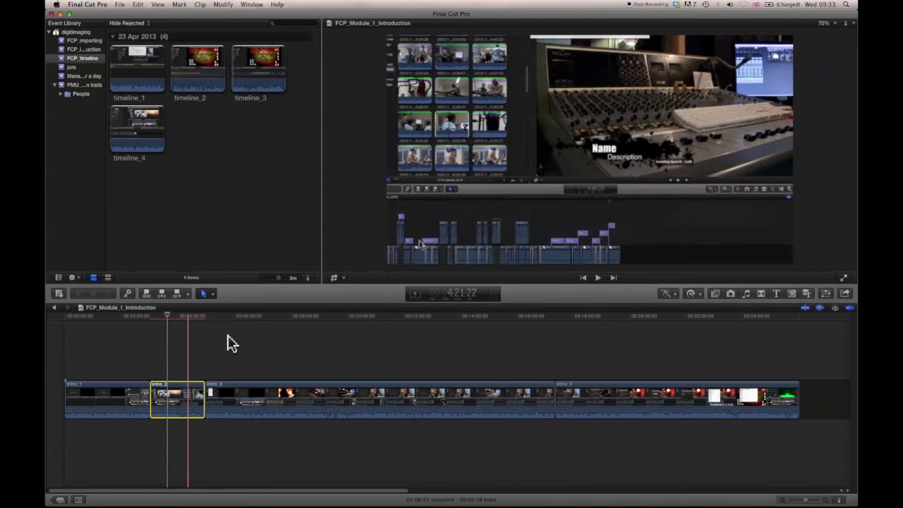
click(334, 278)
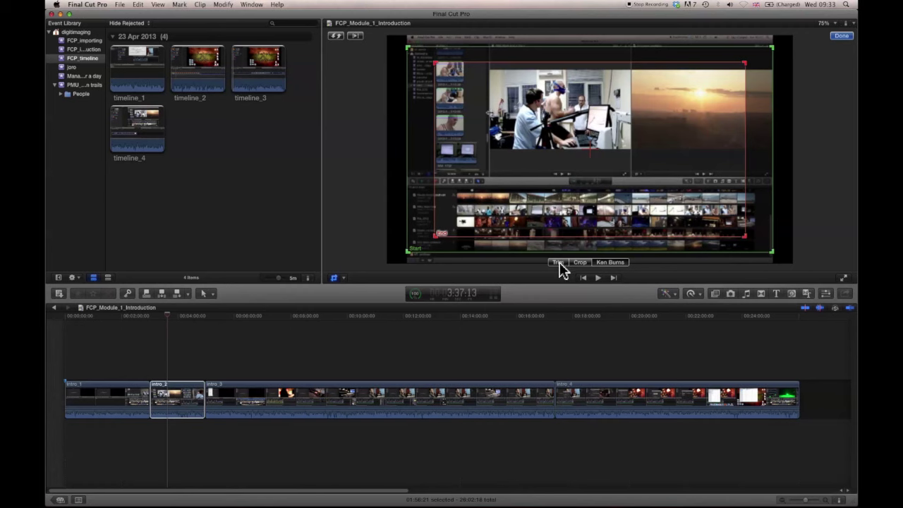
click(558, 263)
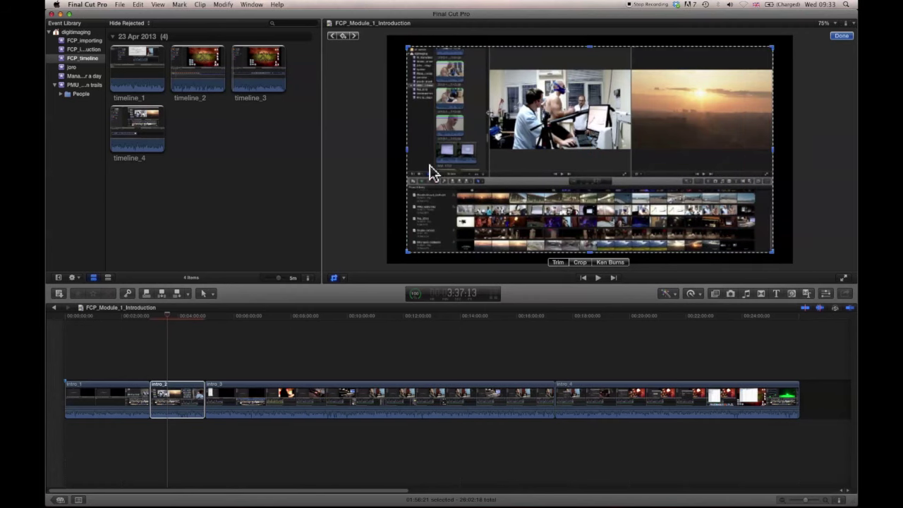
drag(411, 156, 580, 153)
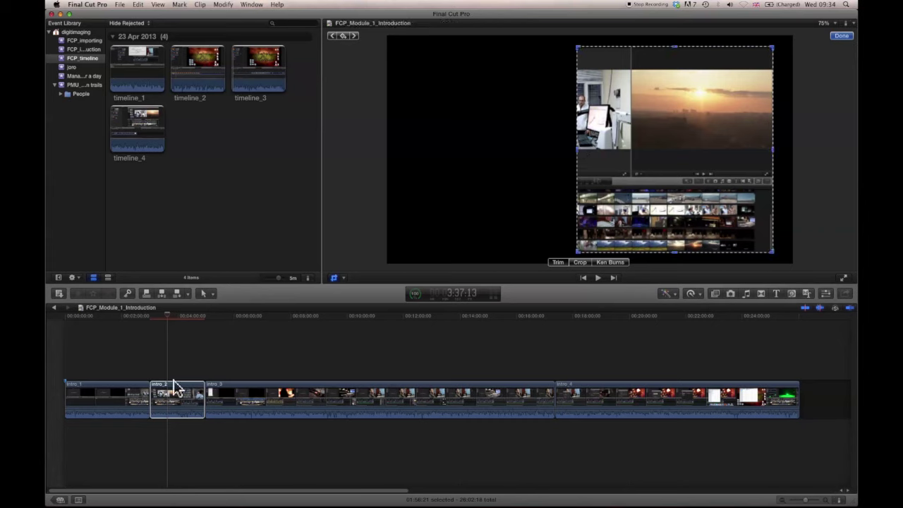
Step: Try connecting the trimmed intro_2 clip above intro_1, play the overlay from 48:15, and undo the move
drag(178, 401, 101, 365)
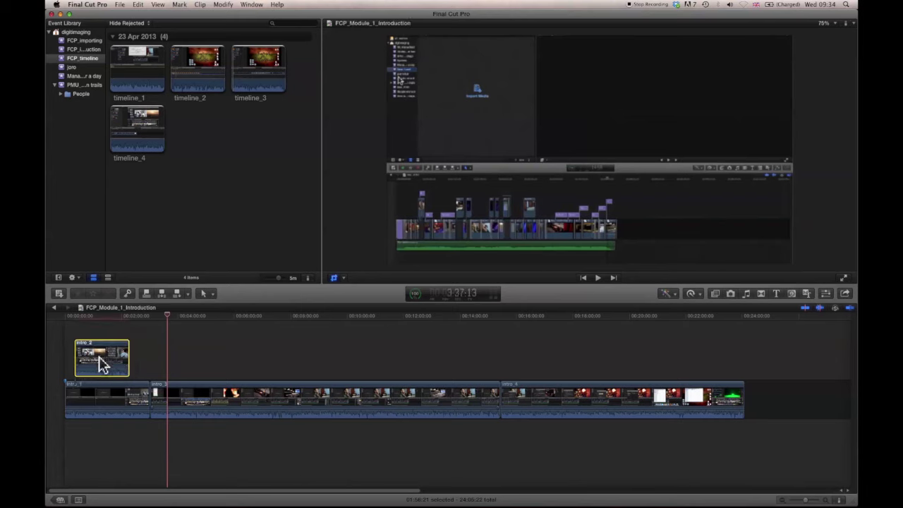
click(88, 317)
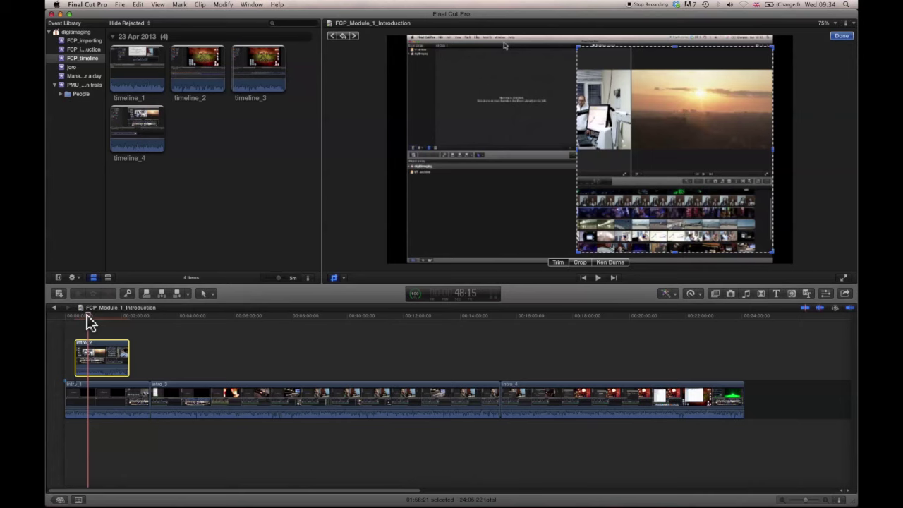
key(space)
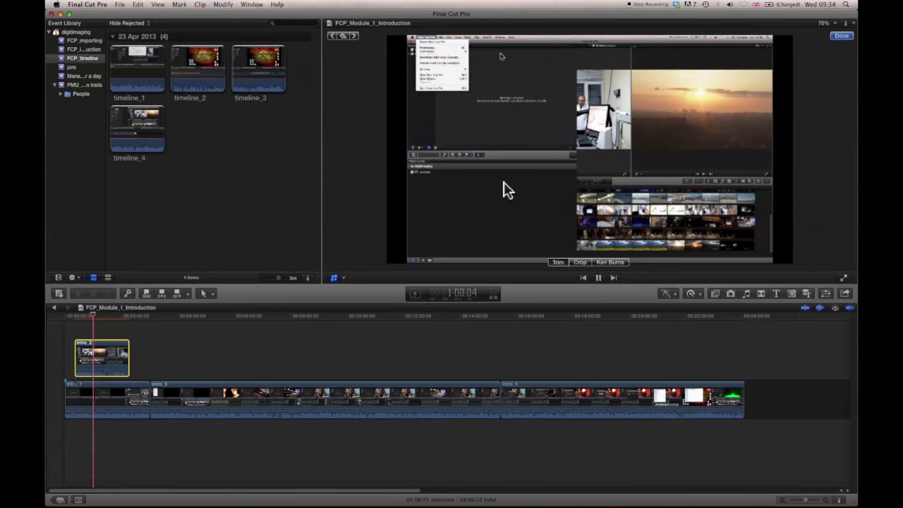
key(super+c)
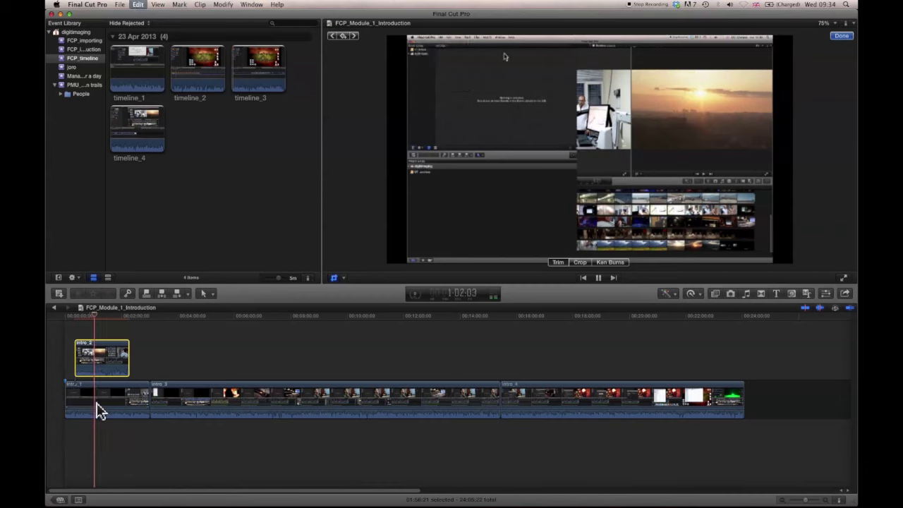
key(super+z)
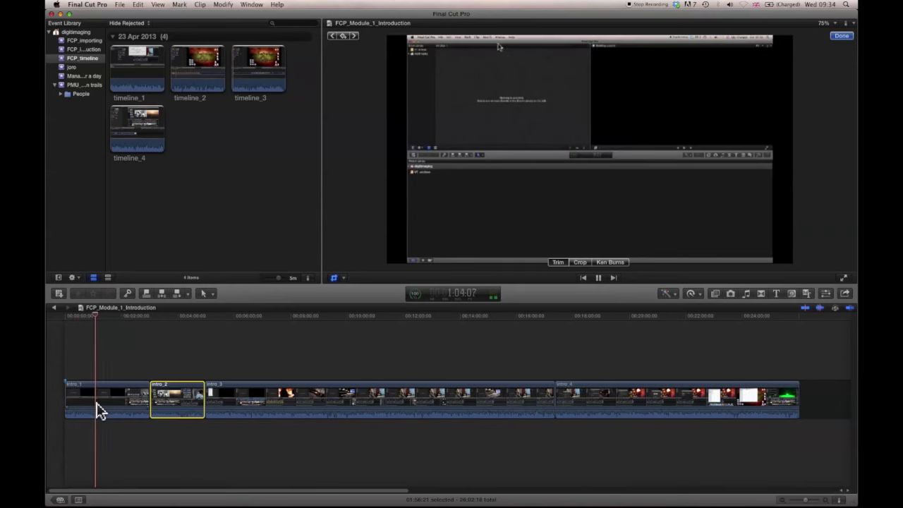
key(space)
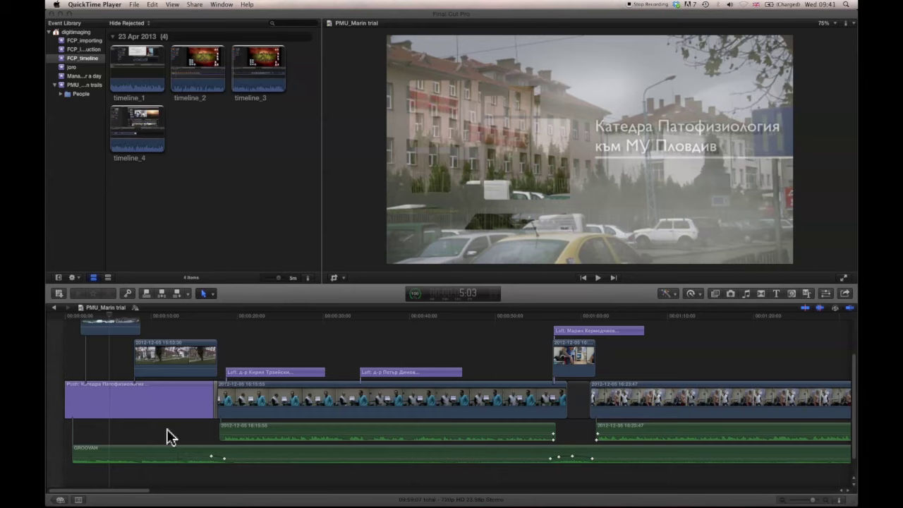
Step: Select the first interview's detached audio, then the GROOVAH music clip, and play the opening to hear the mix
click(358, 427)
click(358, 431)
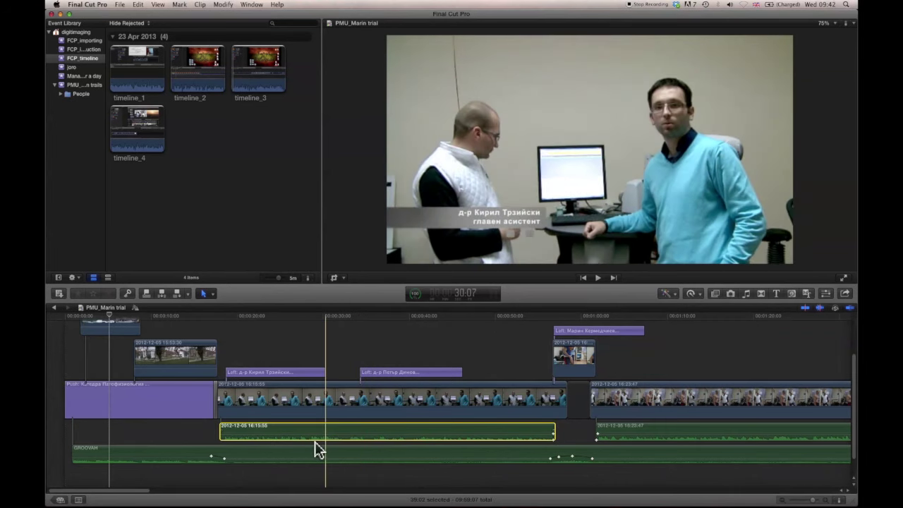
click(311, 454)
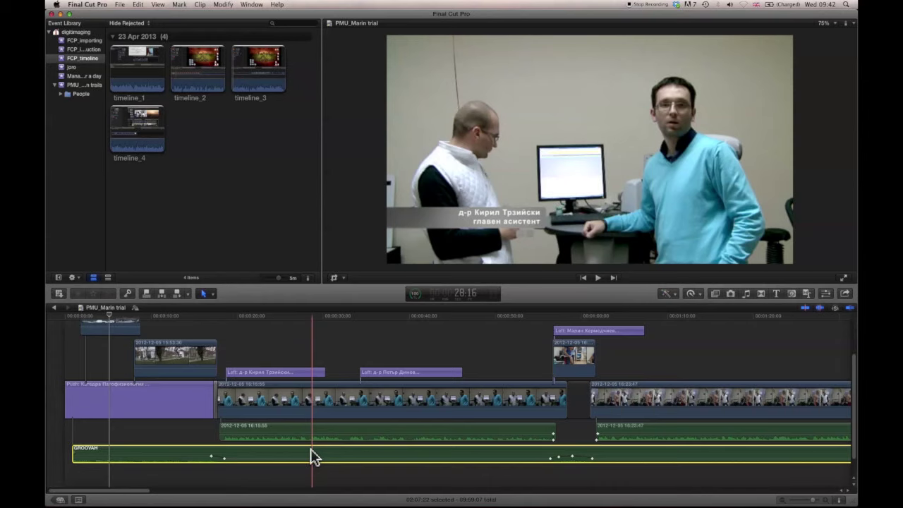
key(space)
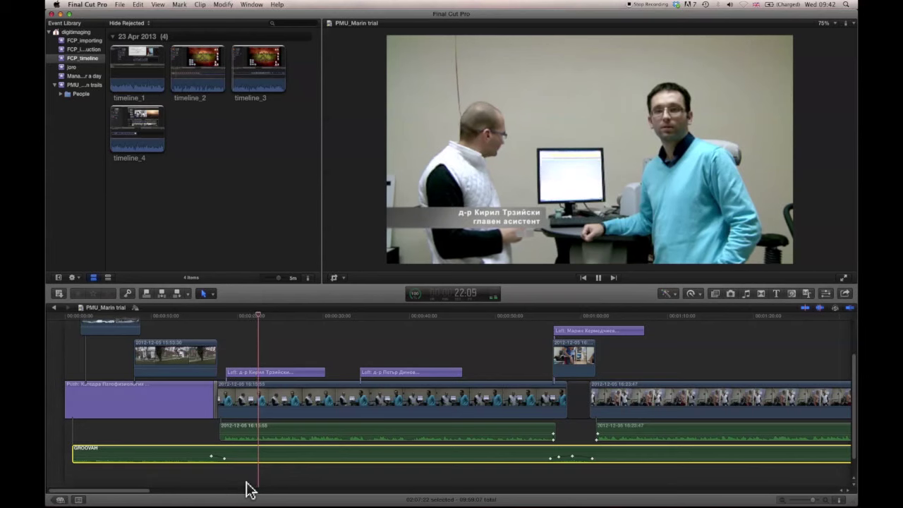
key(space)
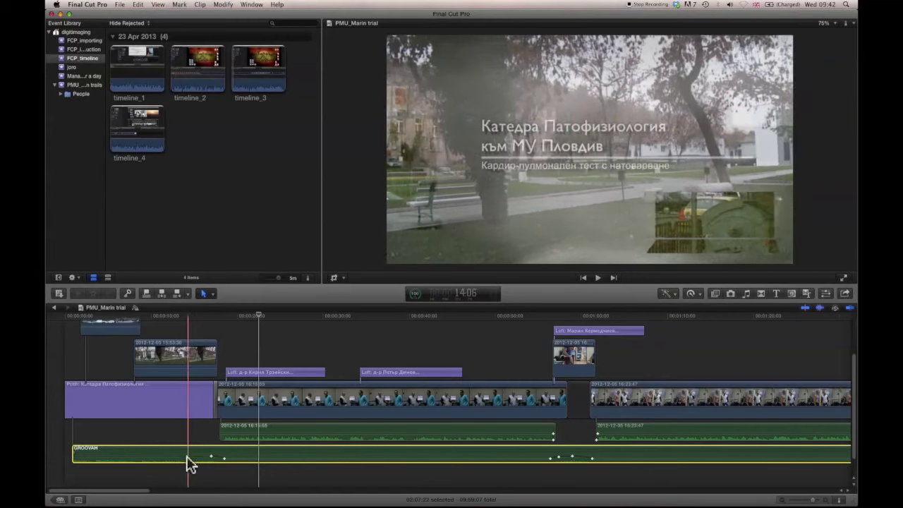
Step: Inspect the GROOVAH music clip's volume line before and after the first pair of keyframes, where the interview starts
mouse_move(185, 457)
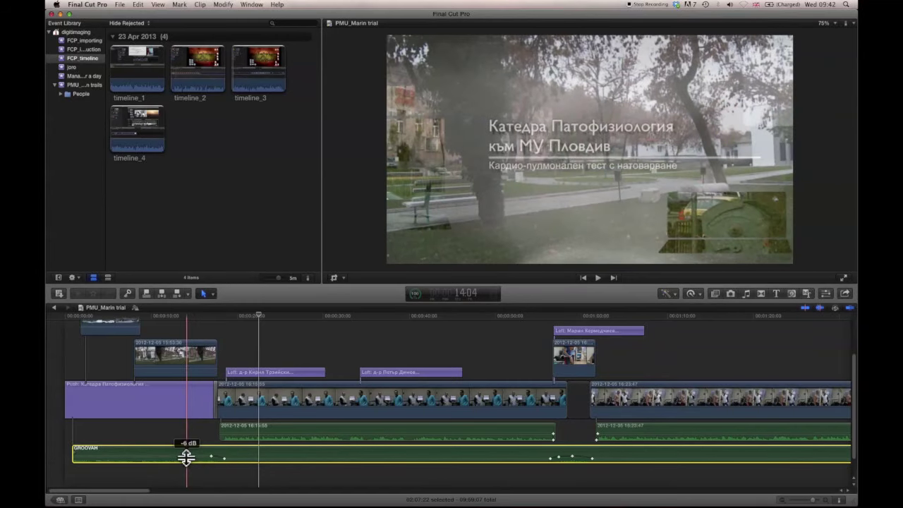
drag(186, 457, 187, 455)
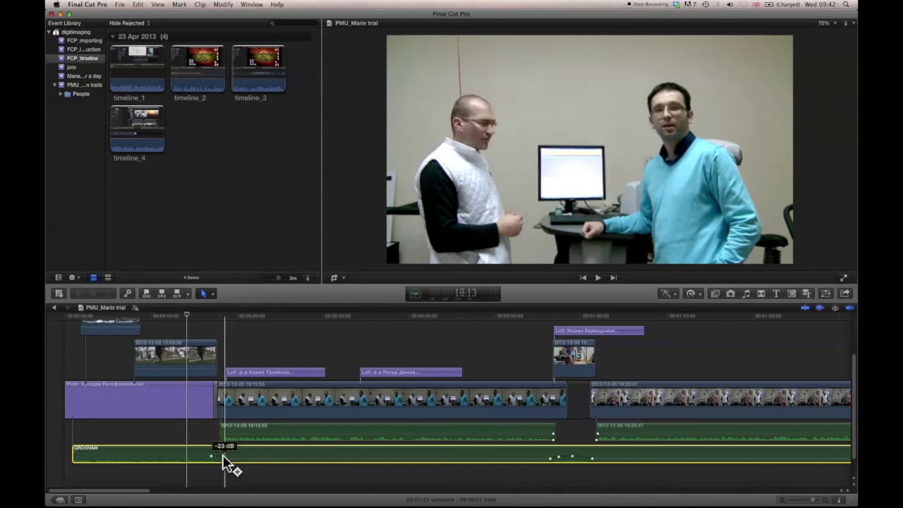
drag(241, 459, 242, 459)
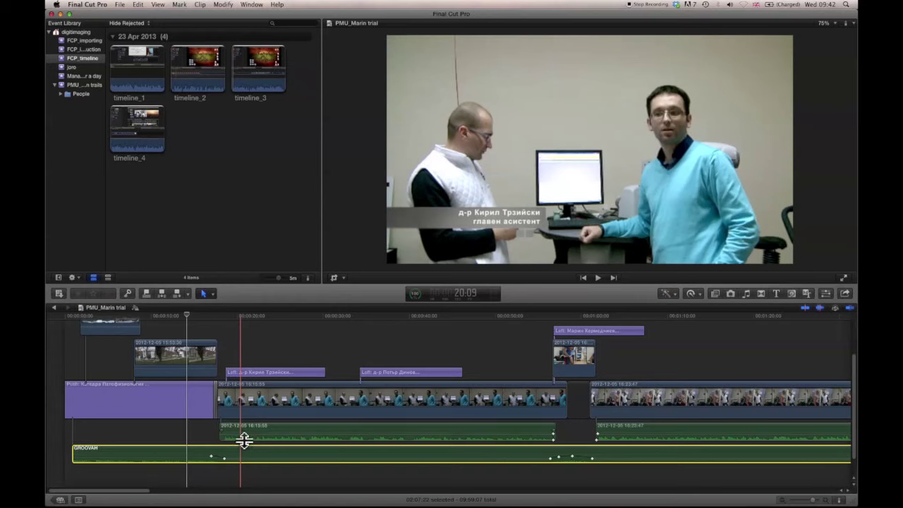
Step: Check the volume level of the first interview's detached audio, then view the audio clips across the whole timeline
drag(243, 440, 240, 435)
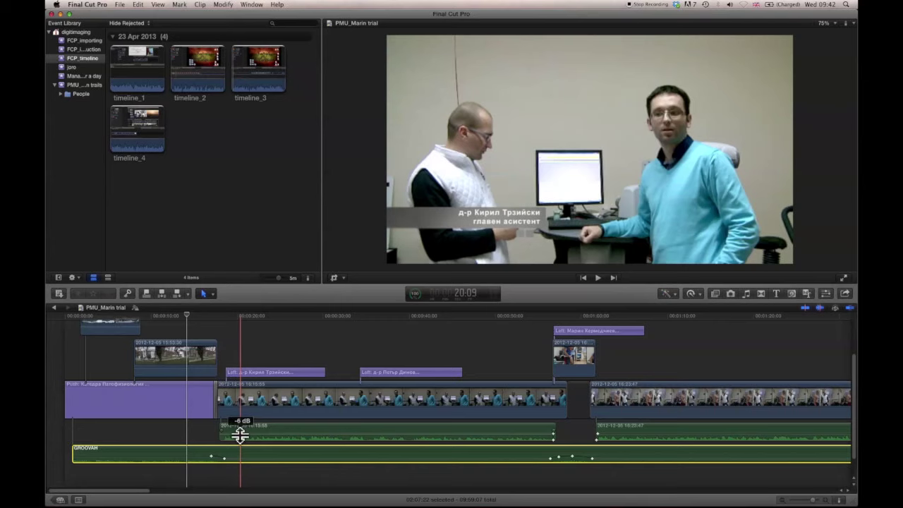
key(super+minus)
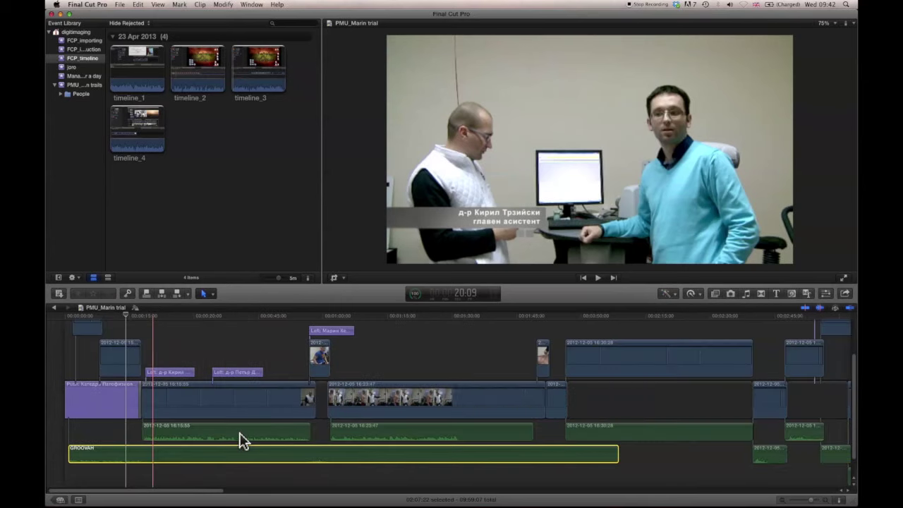
key(super+minus)
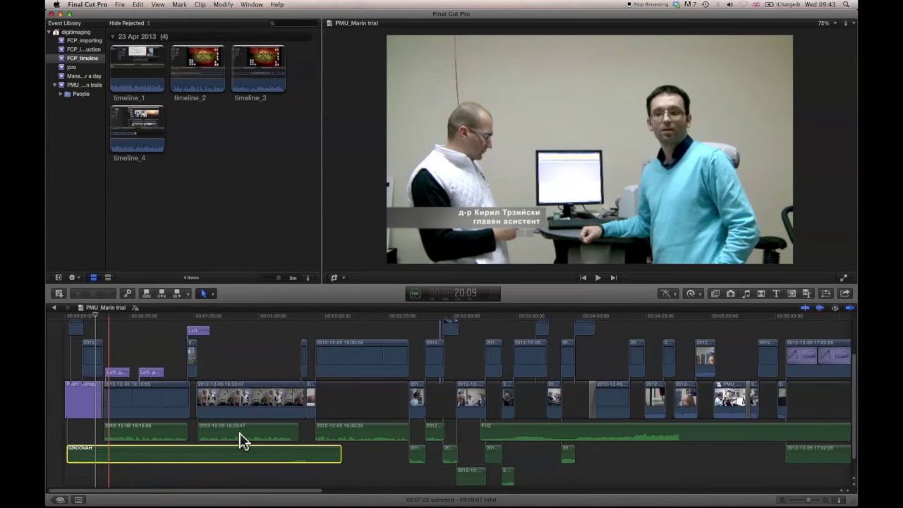
key(super+minus)
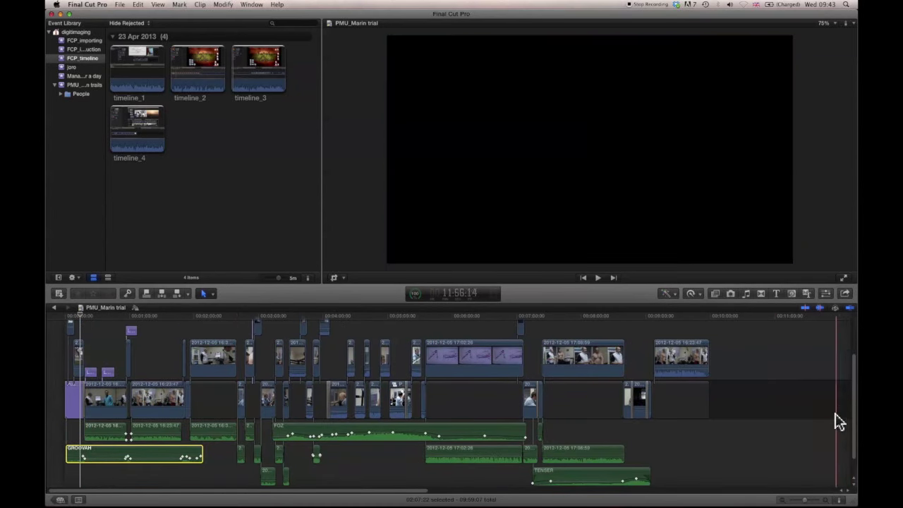
drag(853, 414, 854, 407)
scroll(853, 407, down, 2)
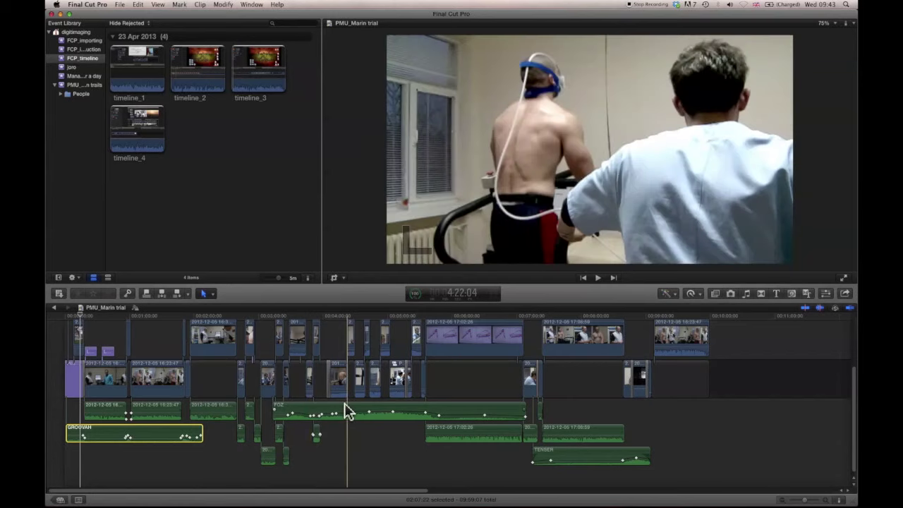
click(374, 381)
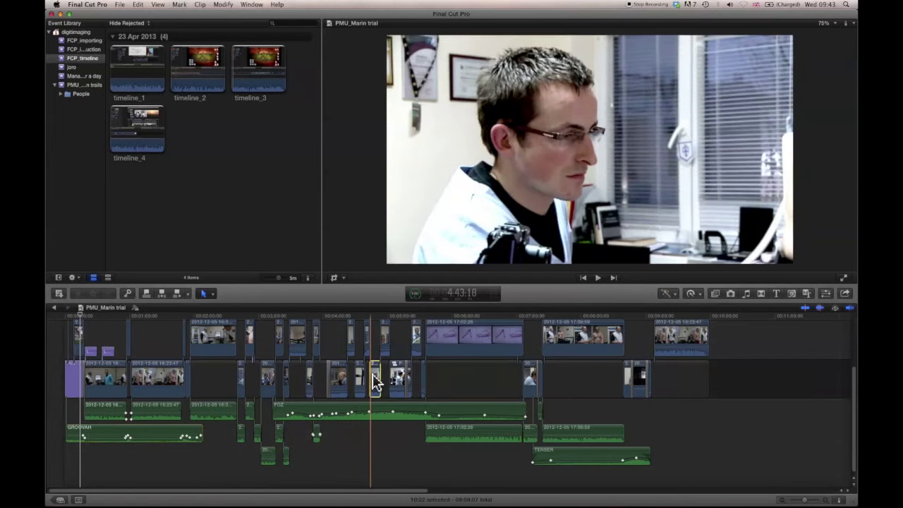
right_click(373, 374)
click(361, 460)
key(super+equal)
key(super+equal)
key(super+equal)
key(super+equal)
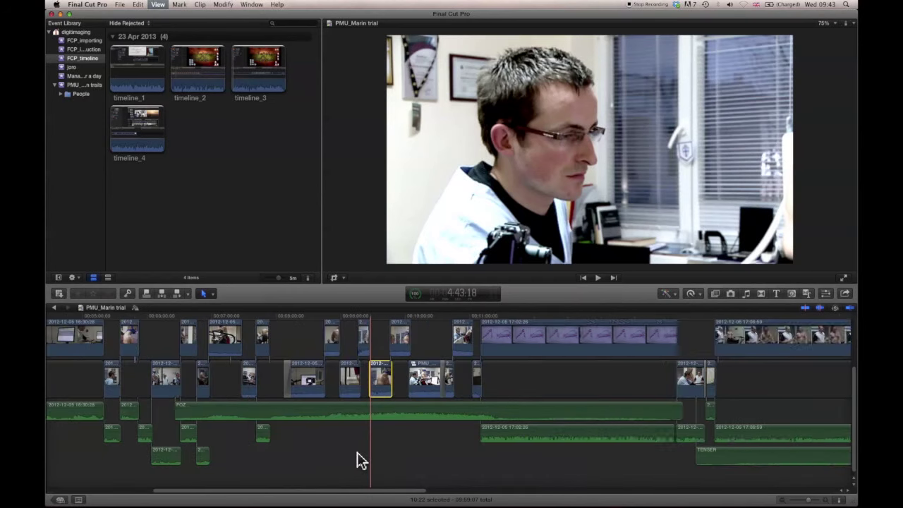
key(super+equal)
key(super+equal)
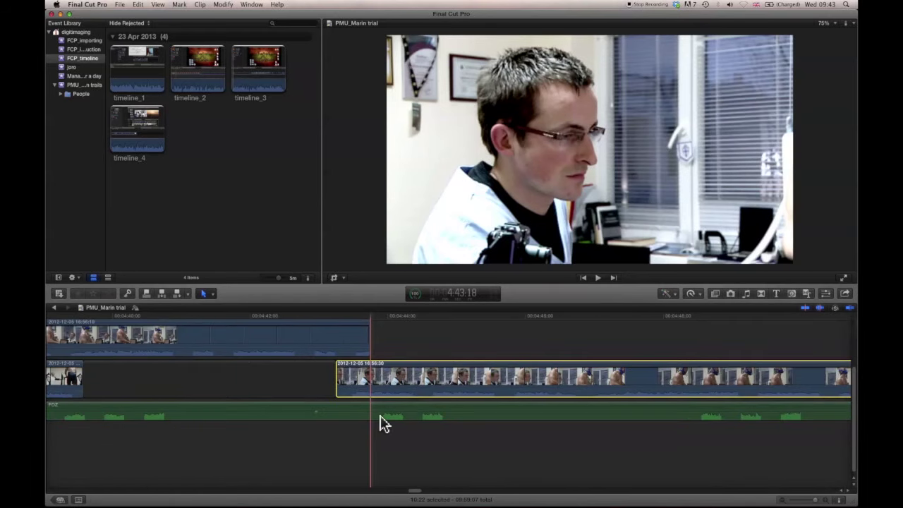
click(417, 409)
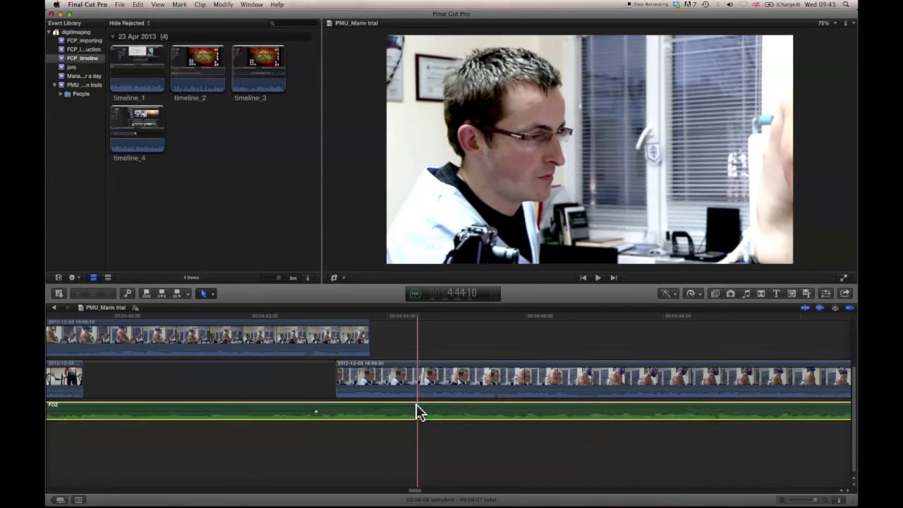
click(420, 385)
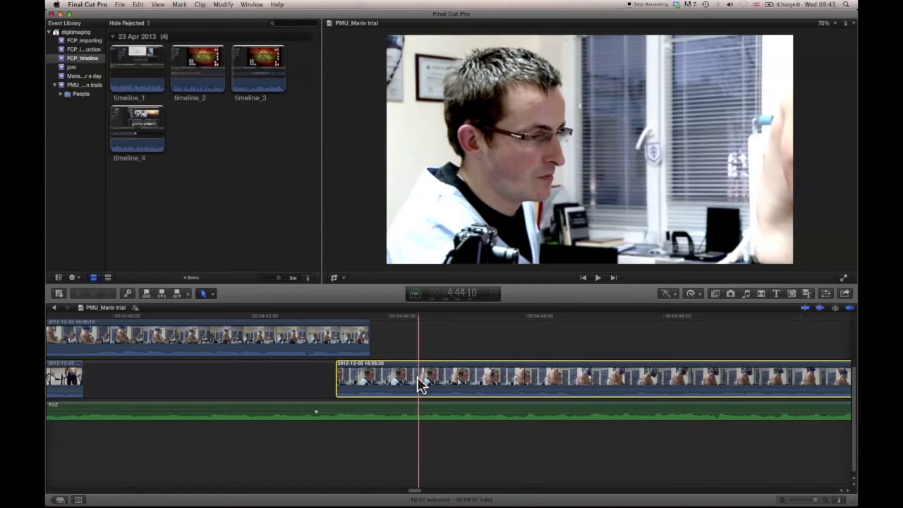
key(space)
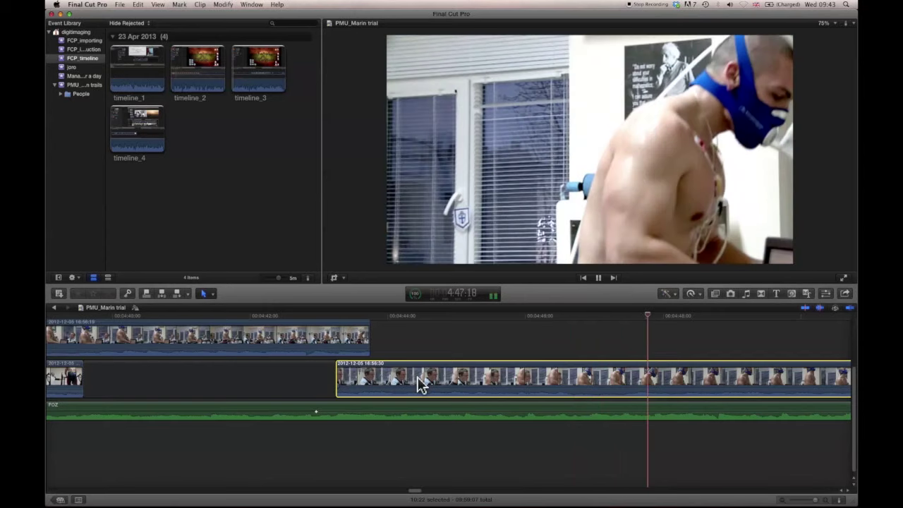
key(space)
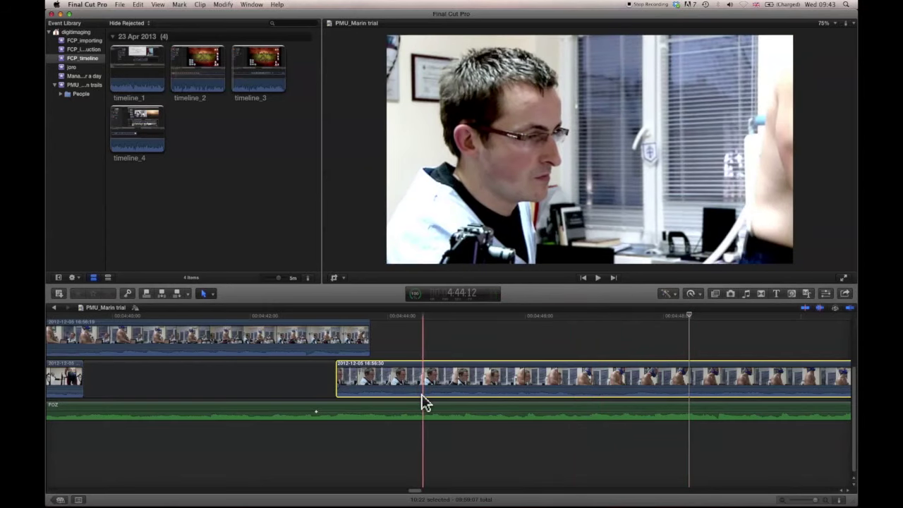
drag(421, 389, 421, 388)
right_click(411, 385)
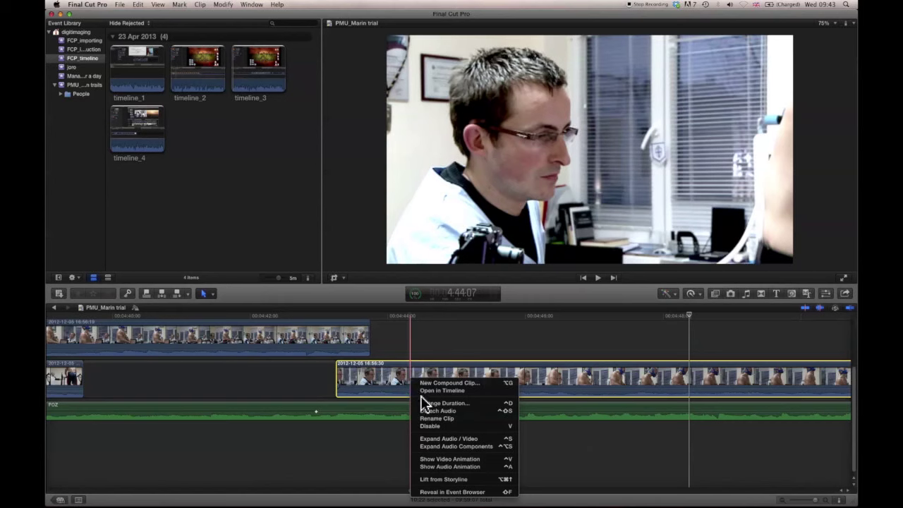
click(425, 410)
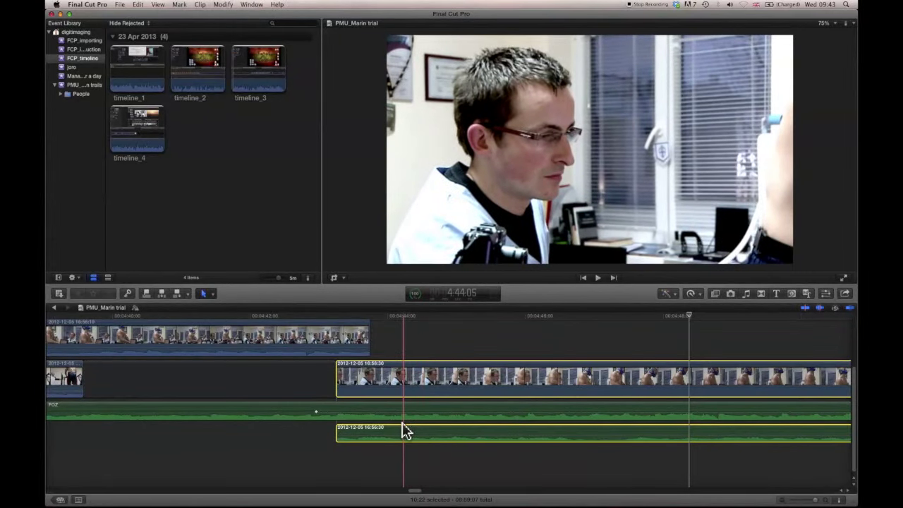
click(398, 480)
click(407, 435)
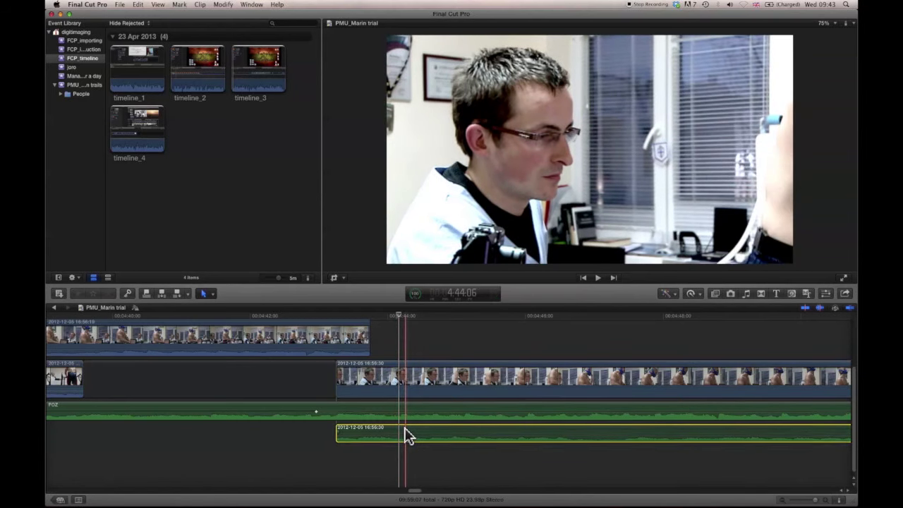
key(Delete)
key(super+z)
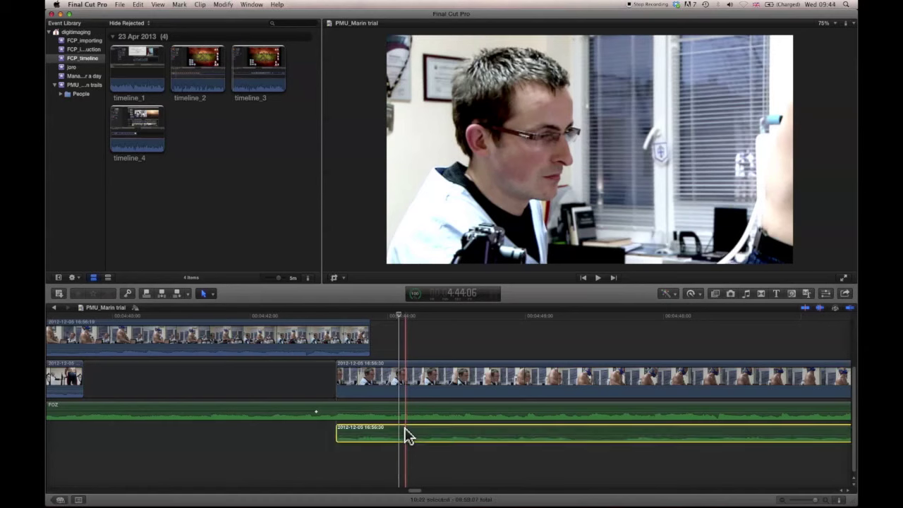
right_click(405, 435)
click(423, 431)
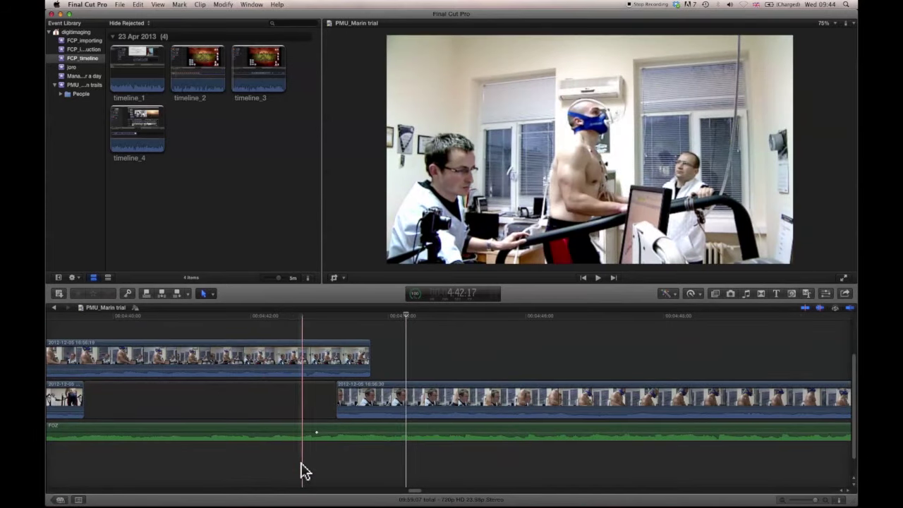
click(303, 470)
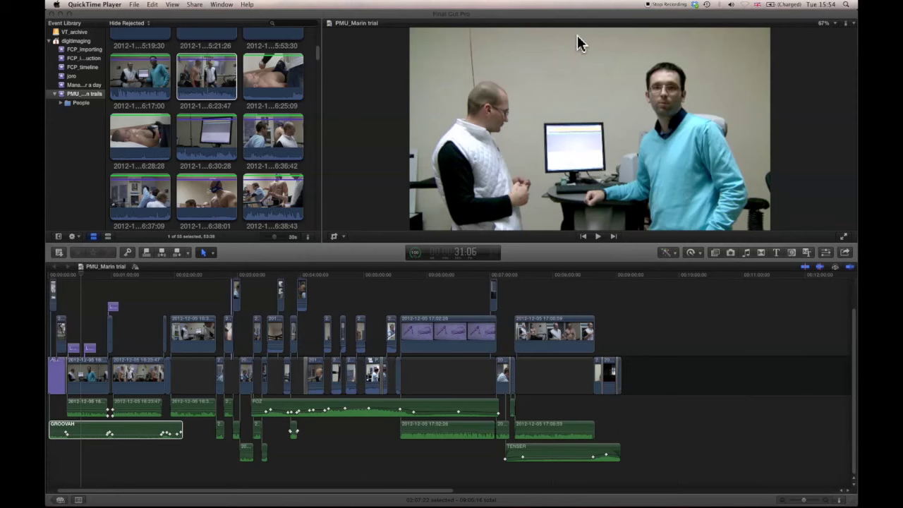
click(186, 67)
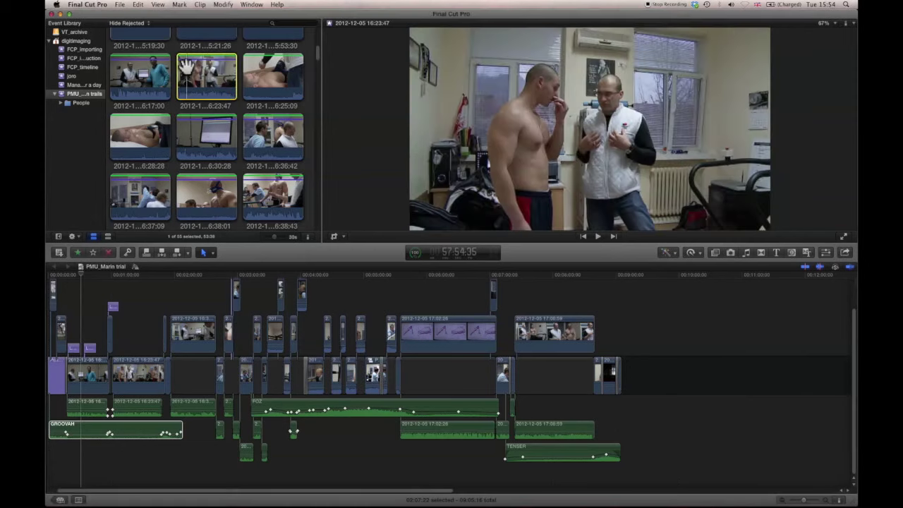
click(58, 237)
scroll(117, 146, down, 4)
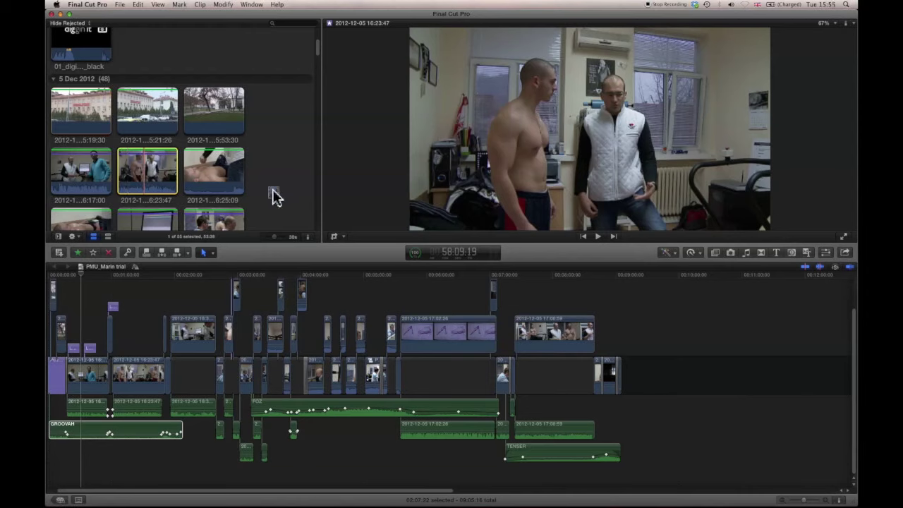
drag(615, 324, 648, 368)
right_click(648, 368)
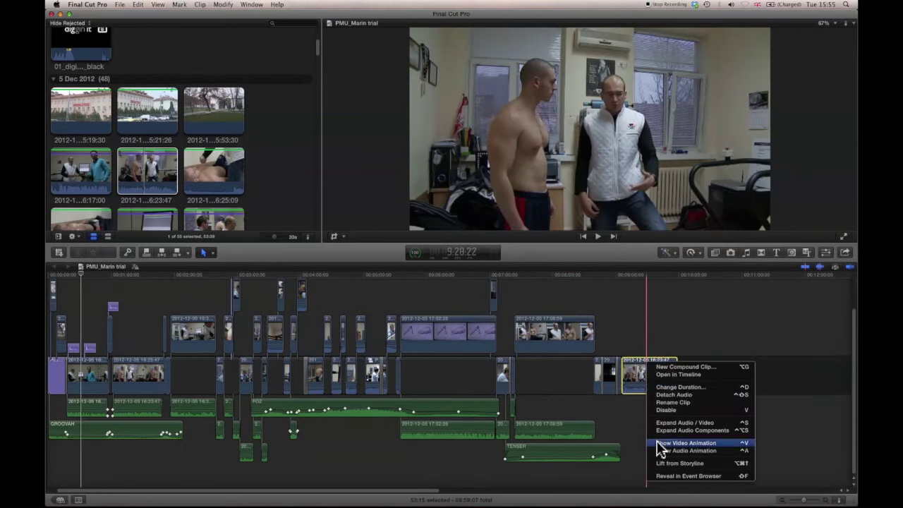
click(663, 462)
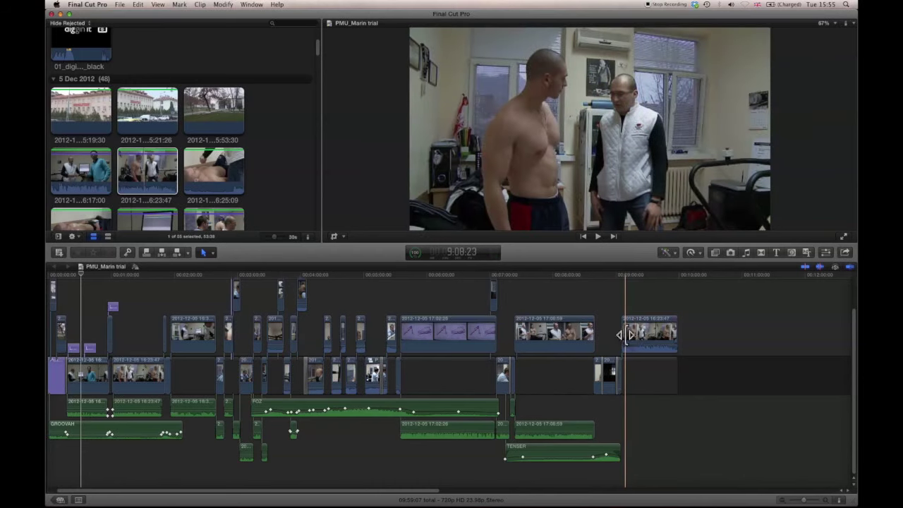
key(super+equal)
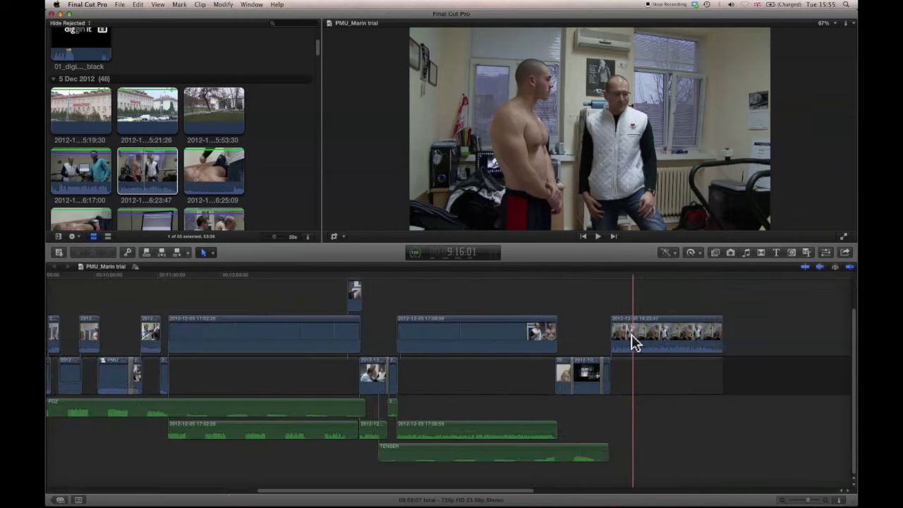
key(super+equal)
key(super+equal)
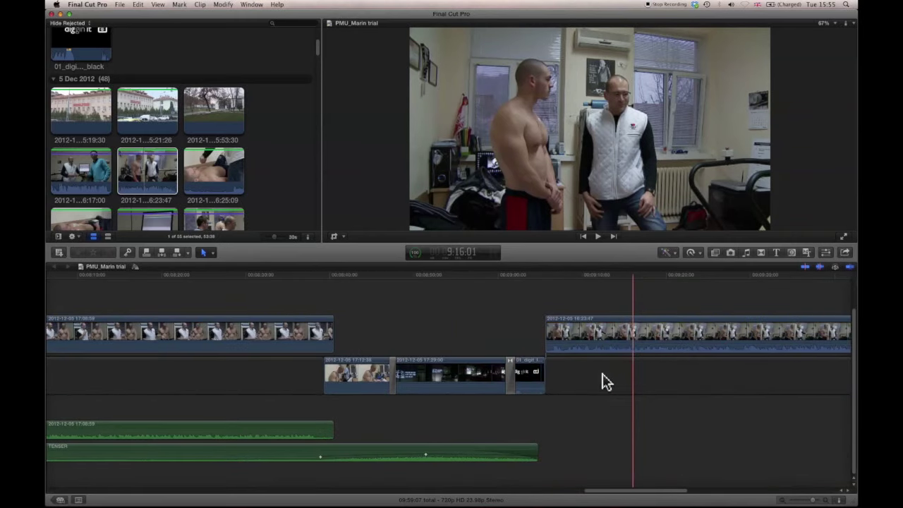
drag(630, 495, 647, 492)
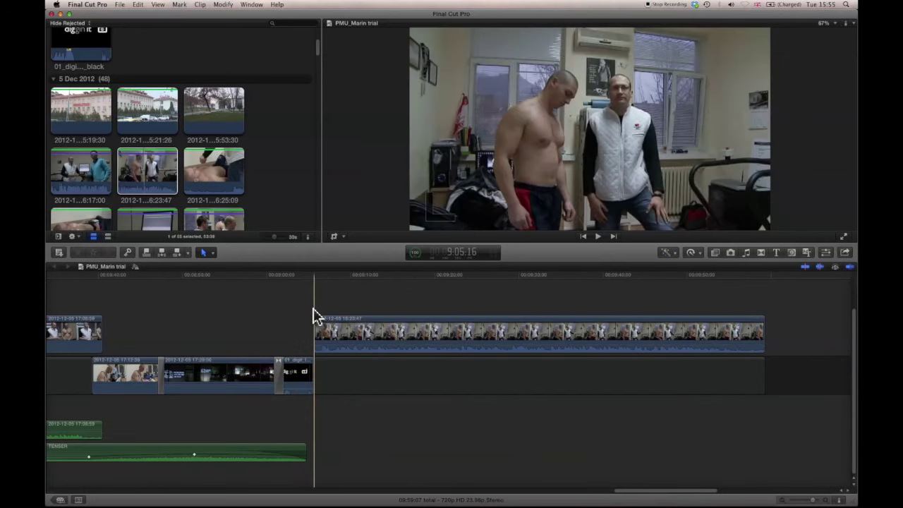
key(space)
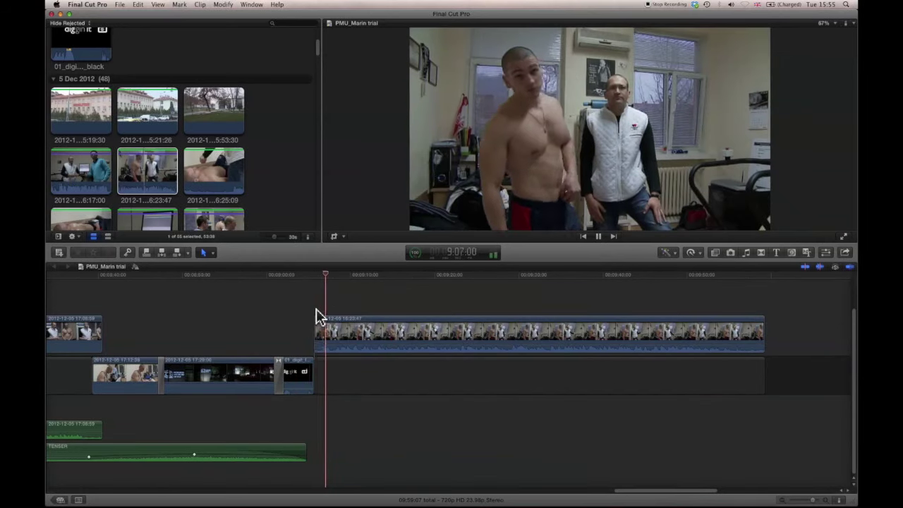
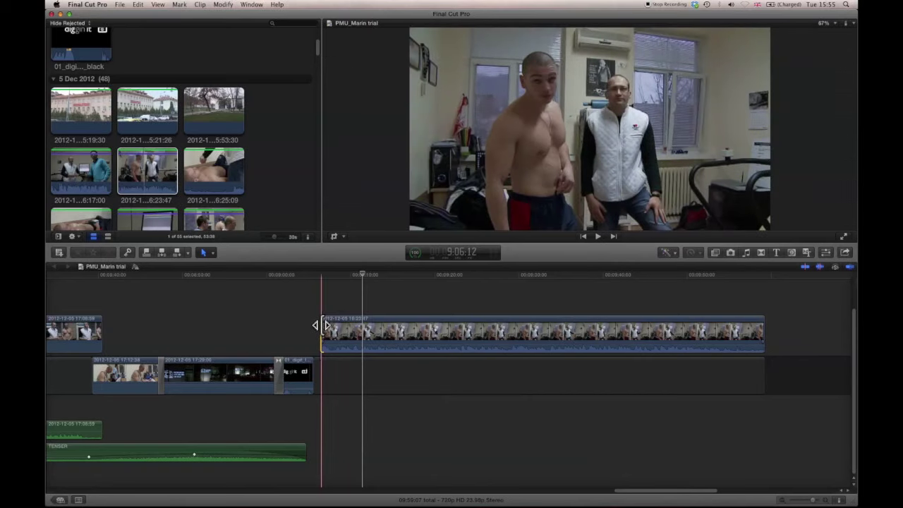
key(space)
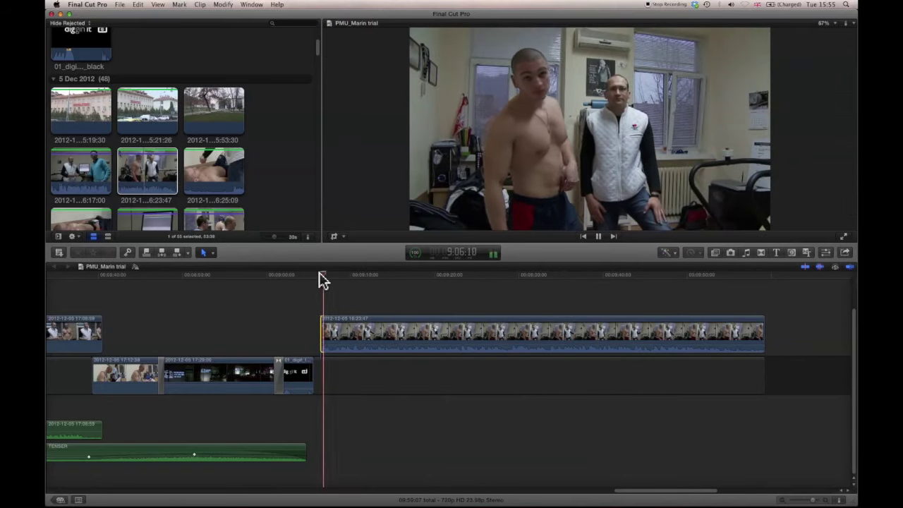
key(space)
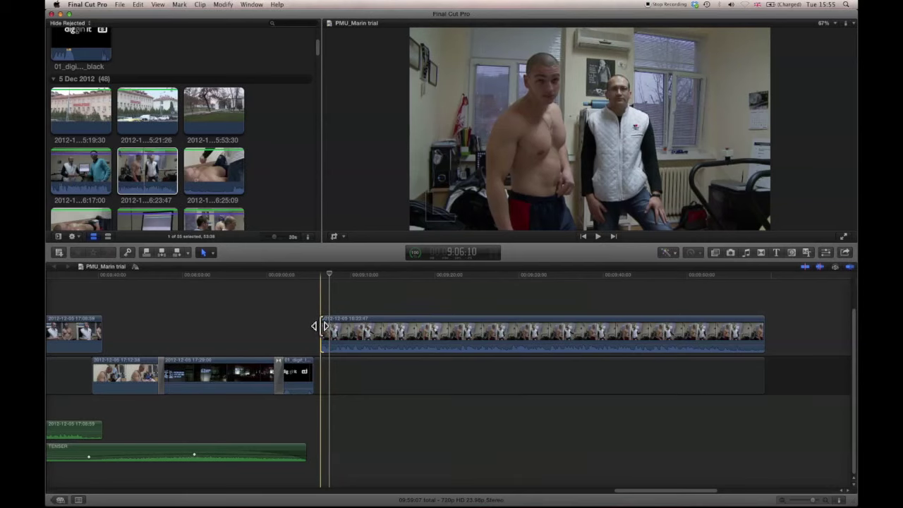
drag(327, 325, 328, 327)
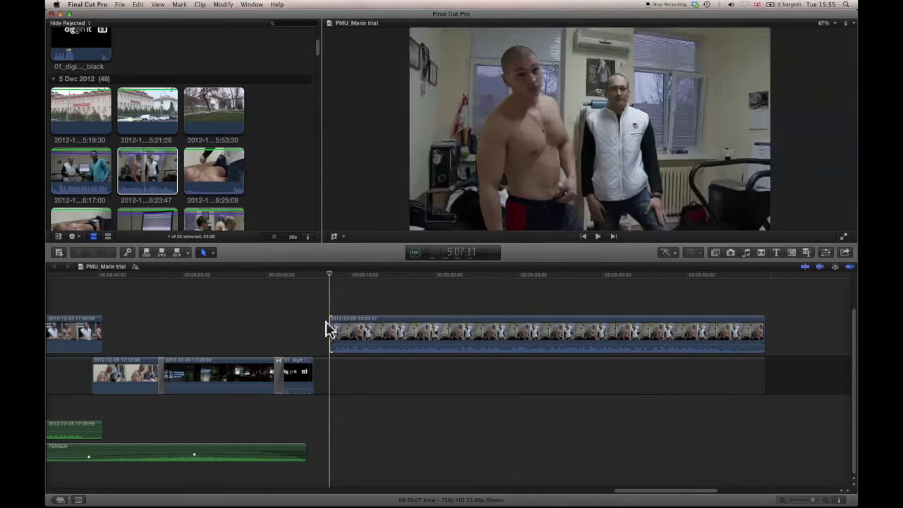
key(space)
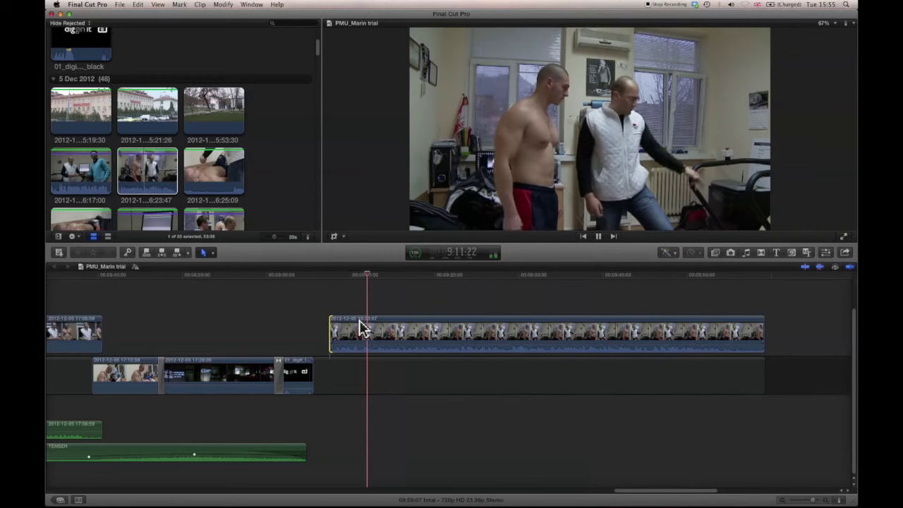
key(space)
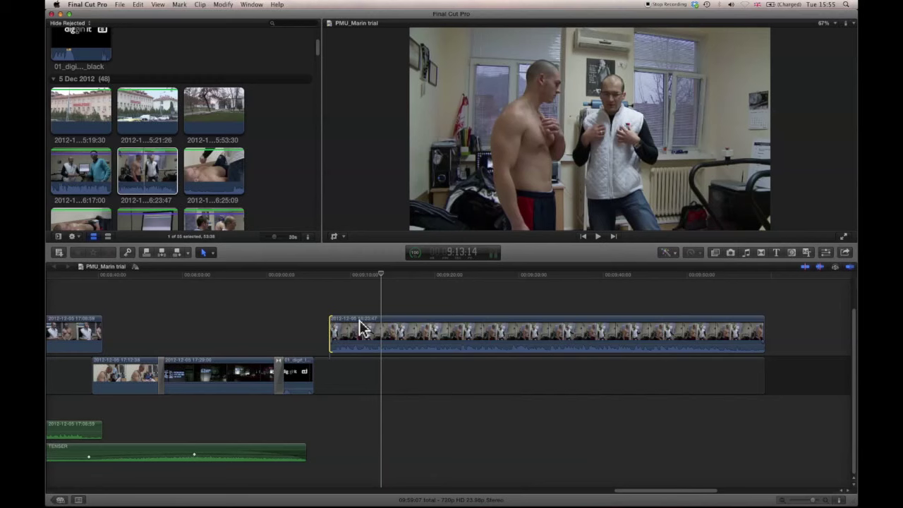
click(359, 322)
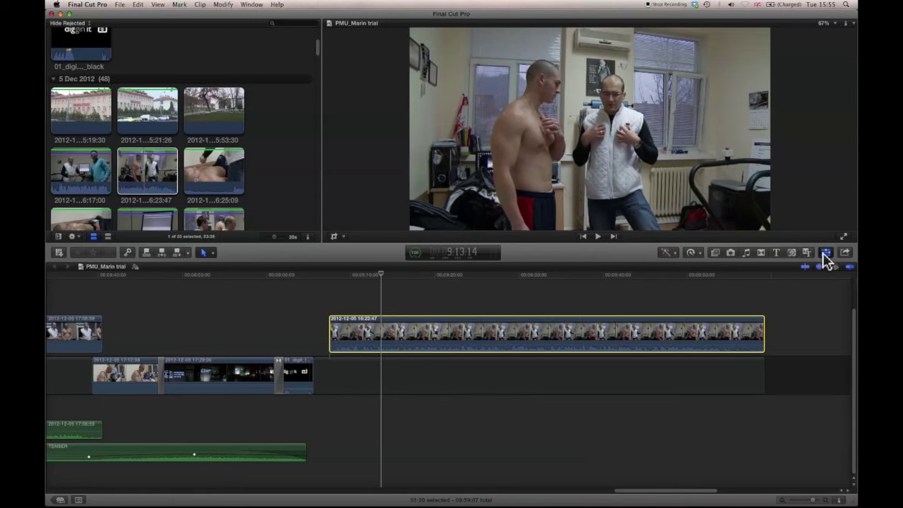
click(825, 254)
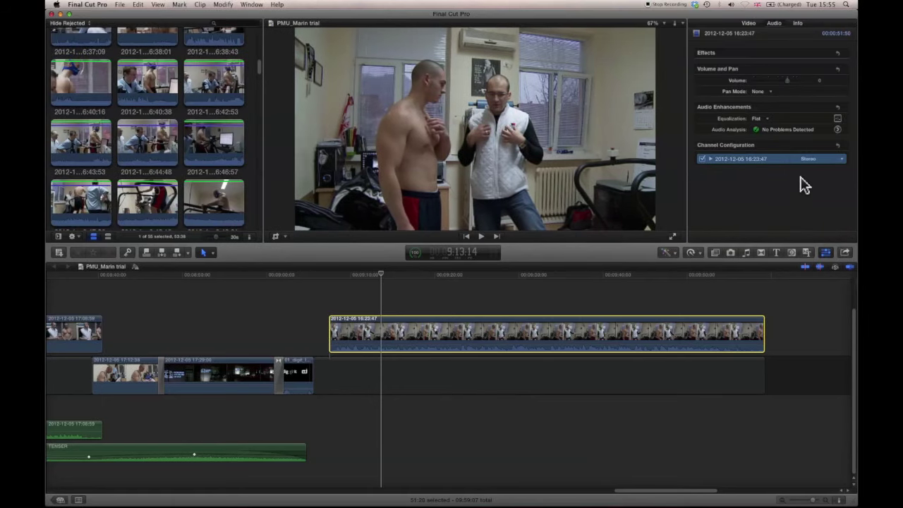
click(838, 129)
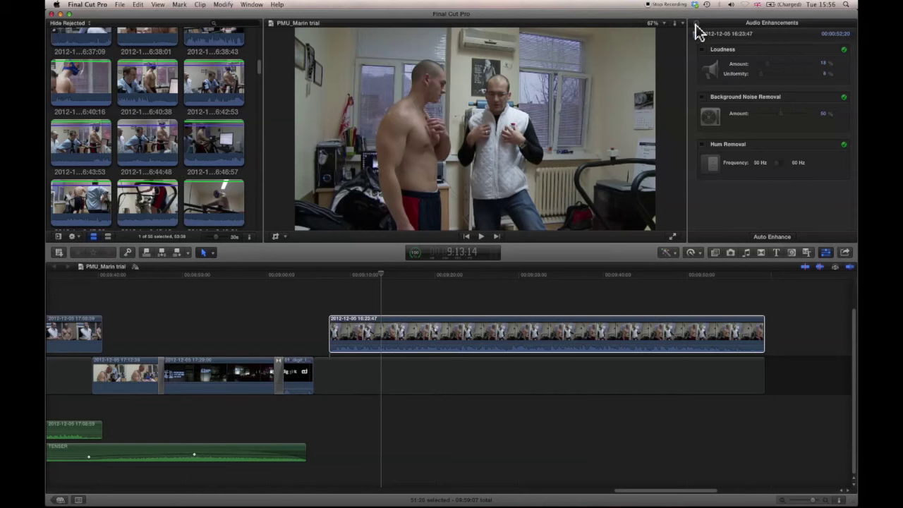
click(698, 32)
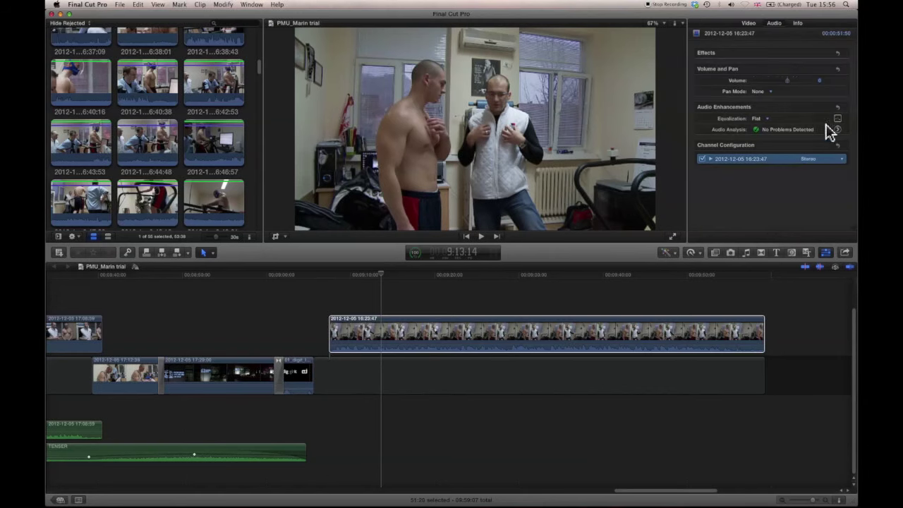
click(837, 131)
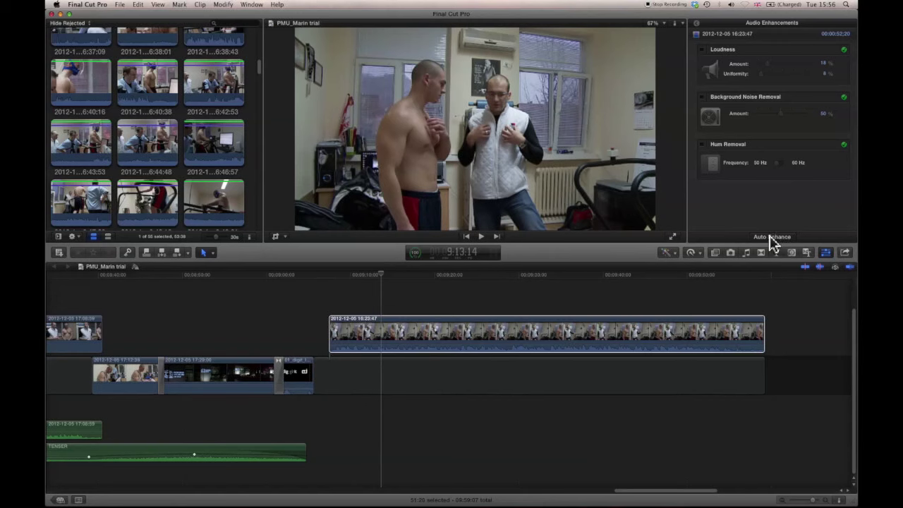
click(675, 256)
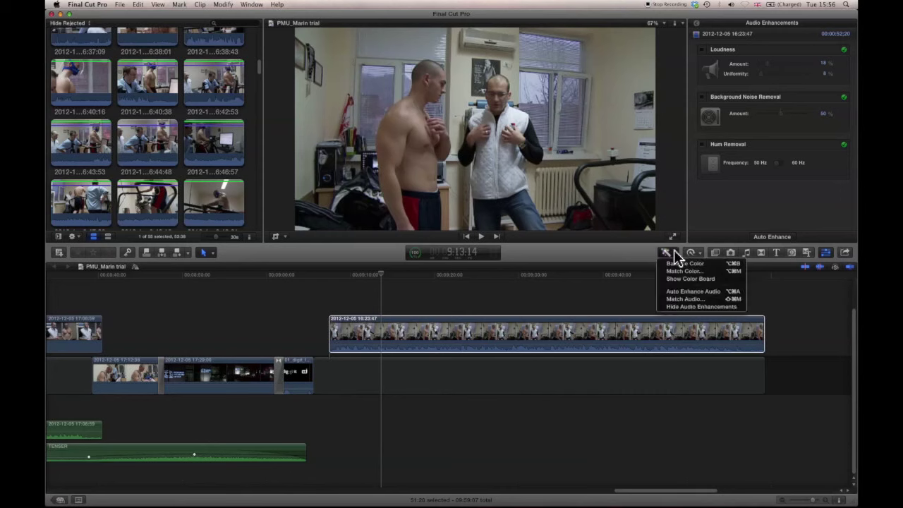
click(685, 292)
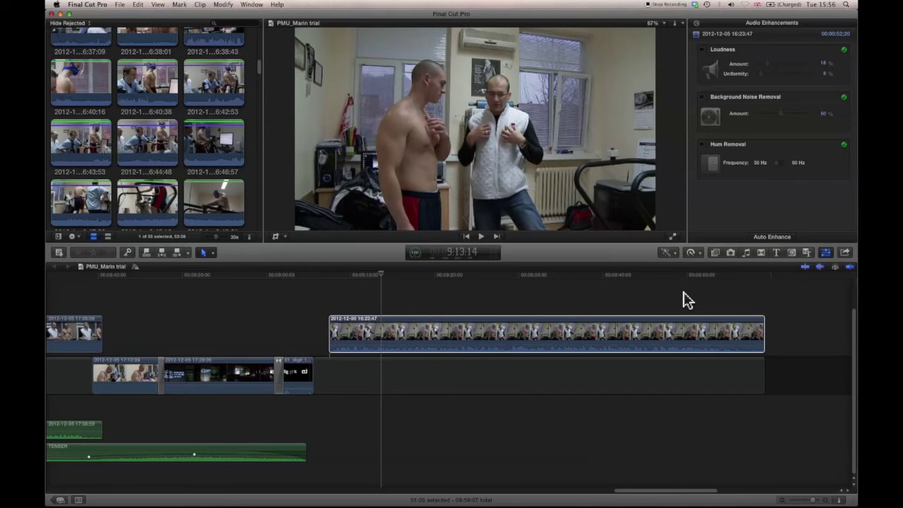
click(365, 319)
key(space)
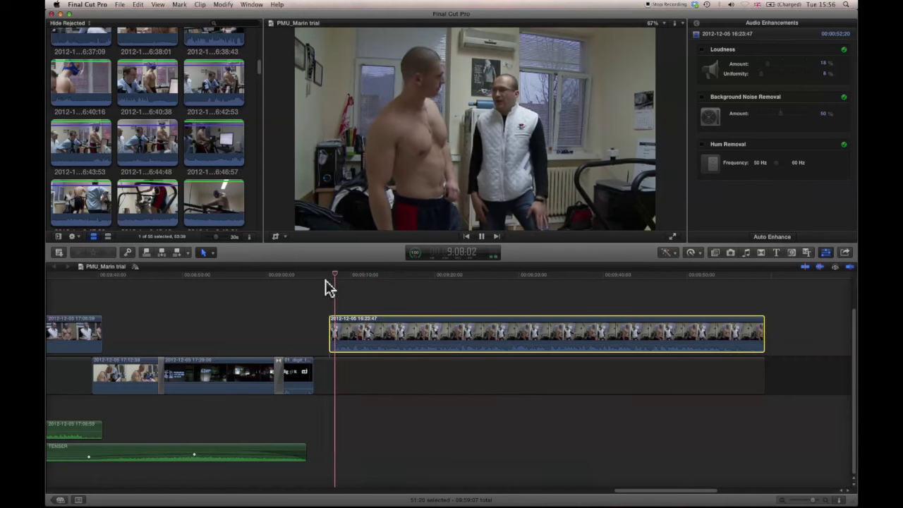
key(space)
click(701, 98)
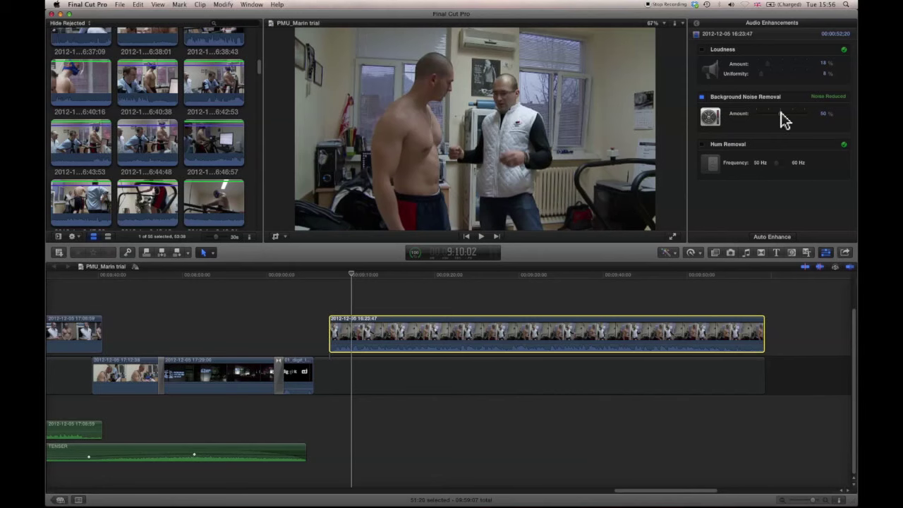
click(702, 50)
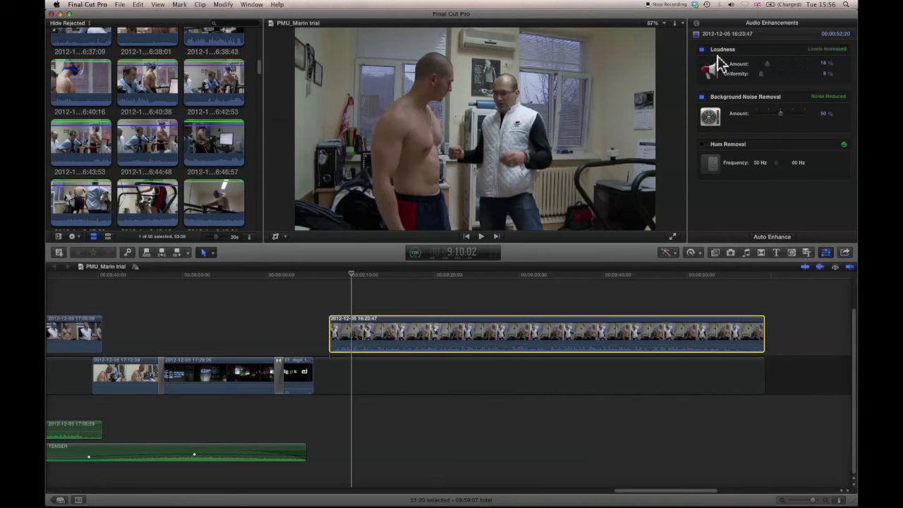
click(701, 144)
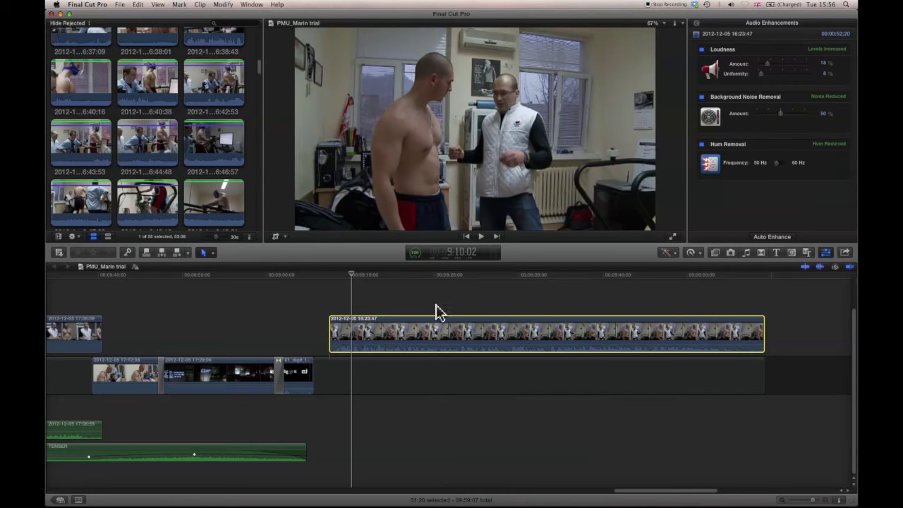
click(330, 278)
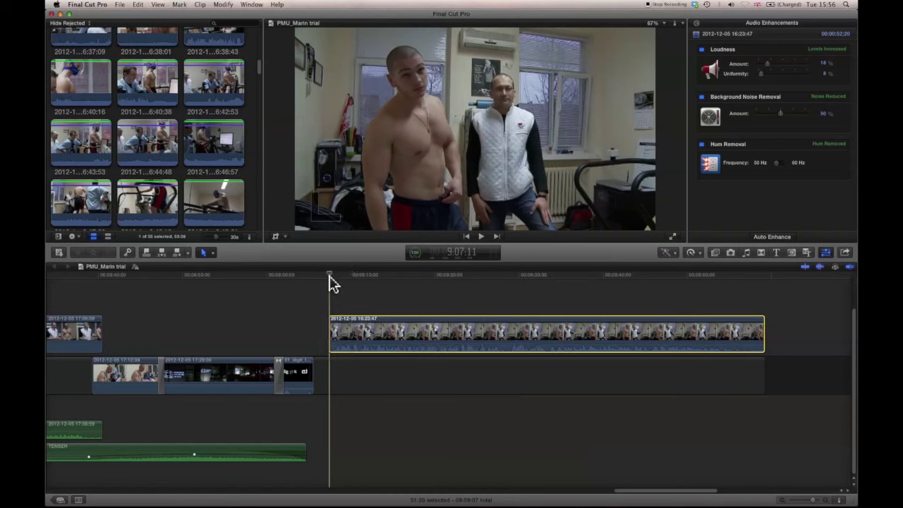
key(space)
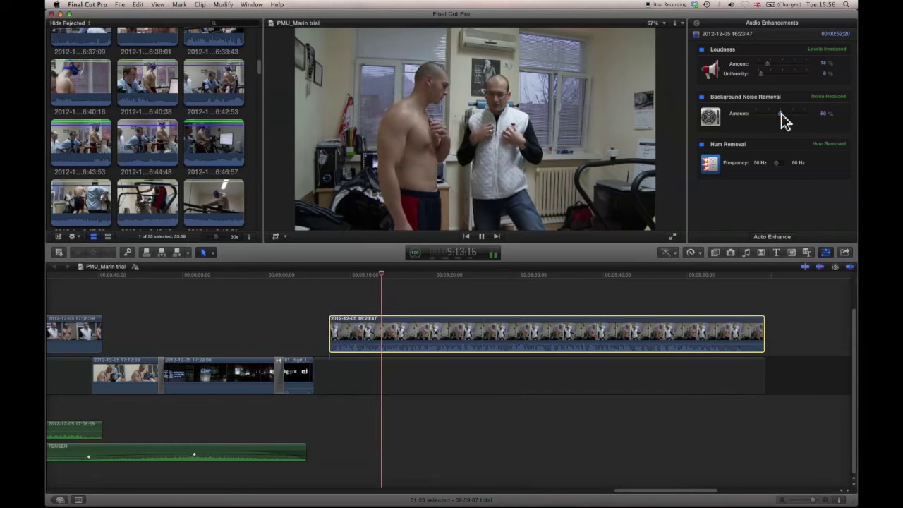
Step: While the clip plays, set the Background Noise Removal amount to about 69% and the Loudness uniformity to 3%
drag(784, 113, 788, 114)
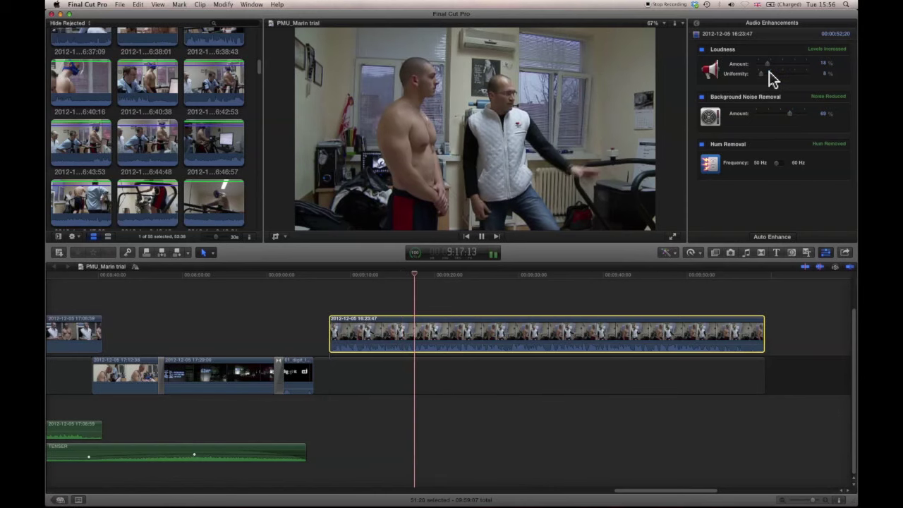
drag(762, 73, 758, 73)
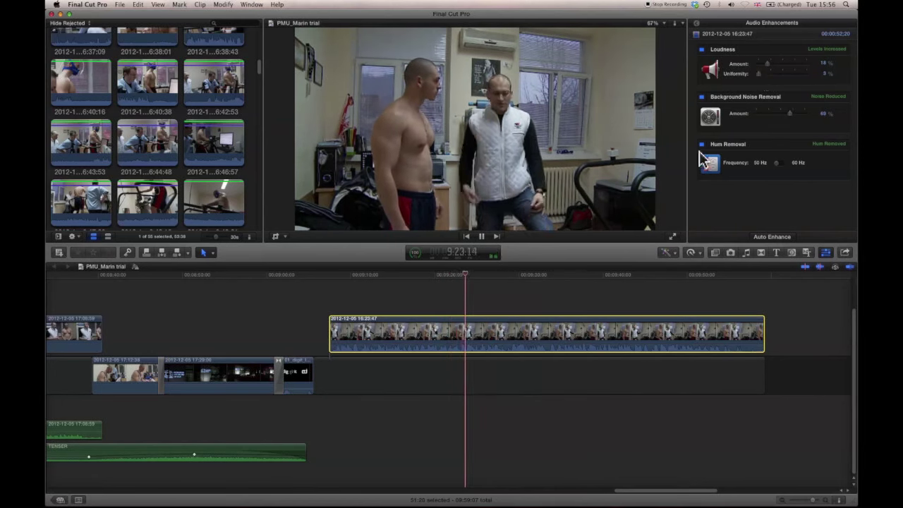
Step: Turn off Hum Removal, raise the Loudness amount to 30% and stop playback
click(702, 144)
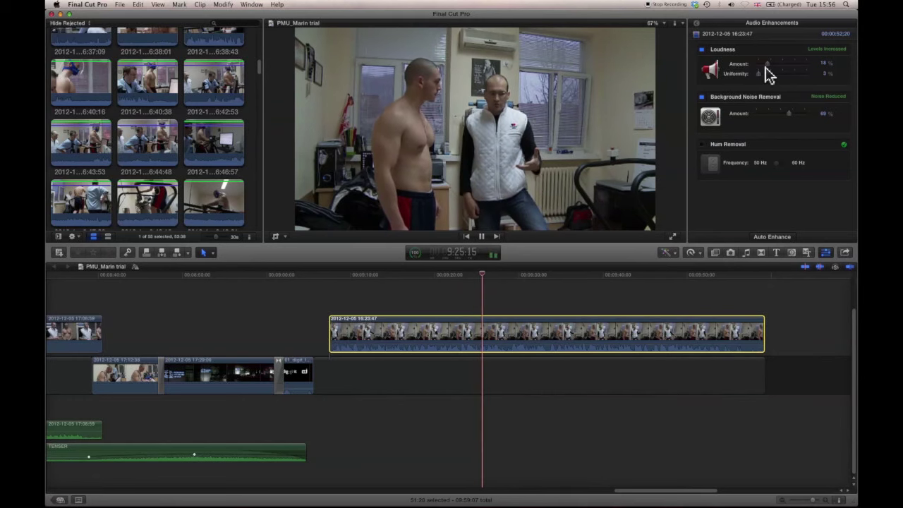
drag(768, 65, 773, 64)
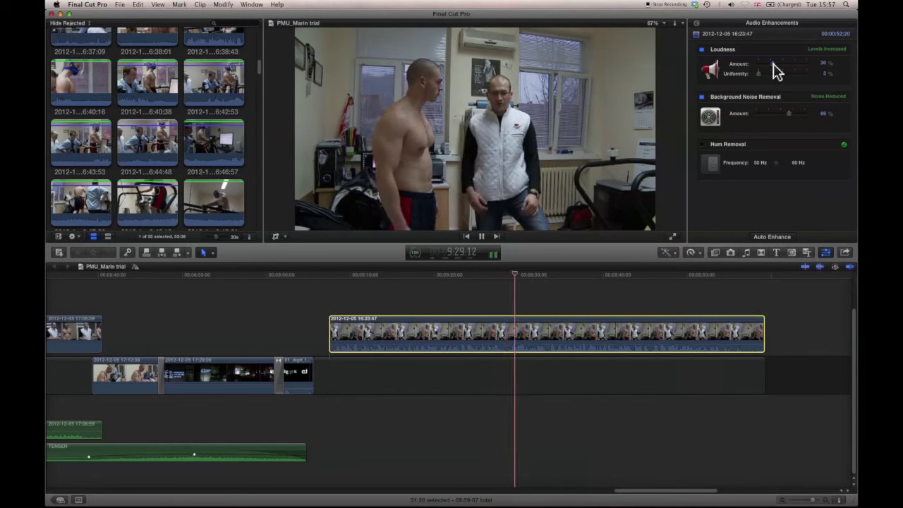
key(space)
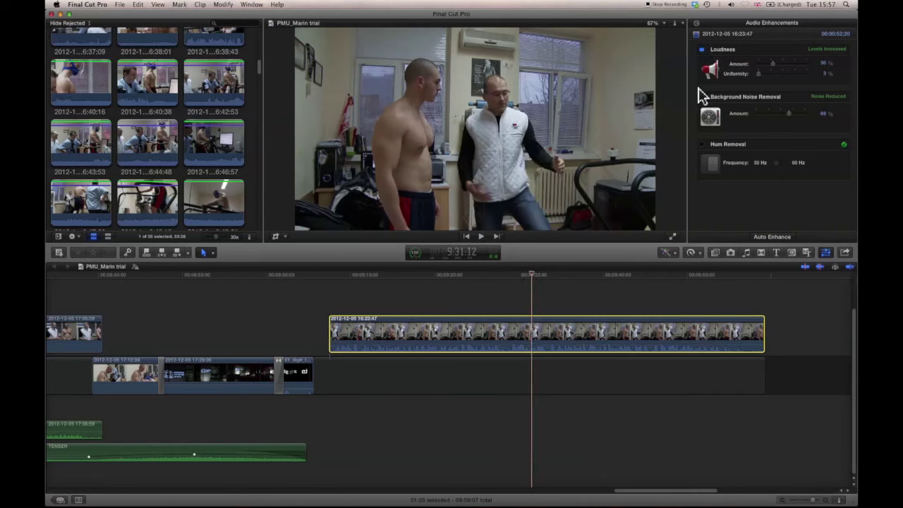
click(697, 28)
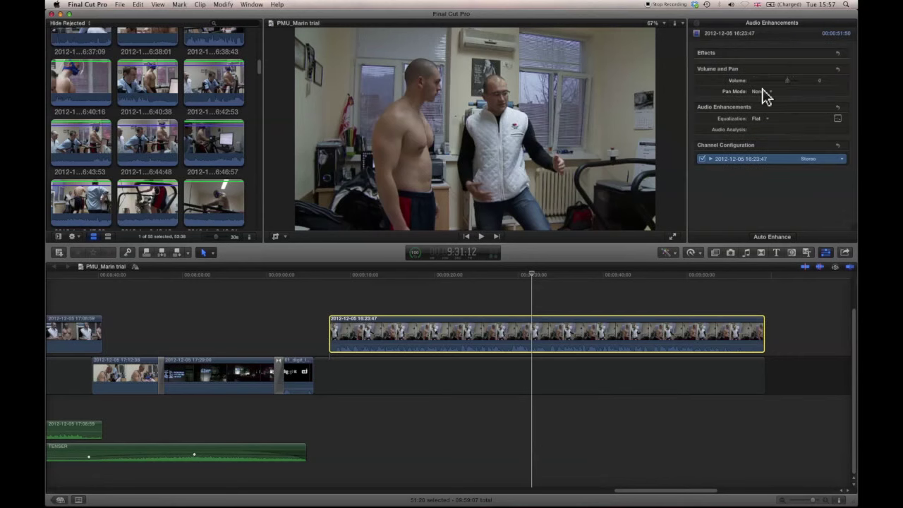
click(767, 119)
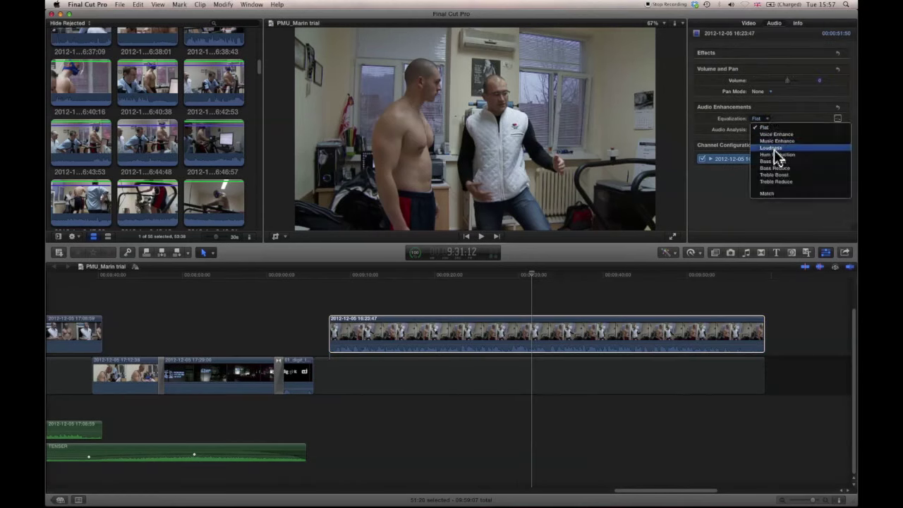
key(Escape)
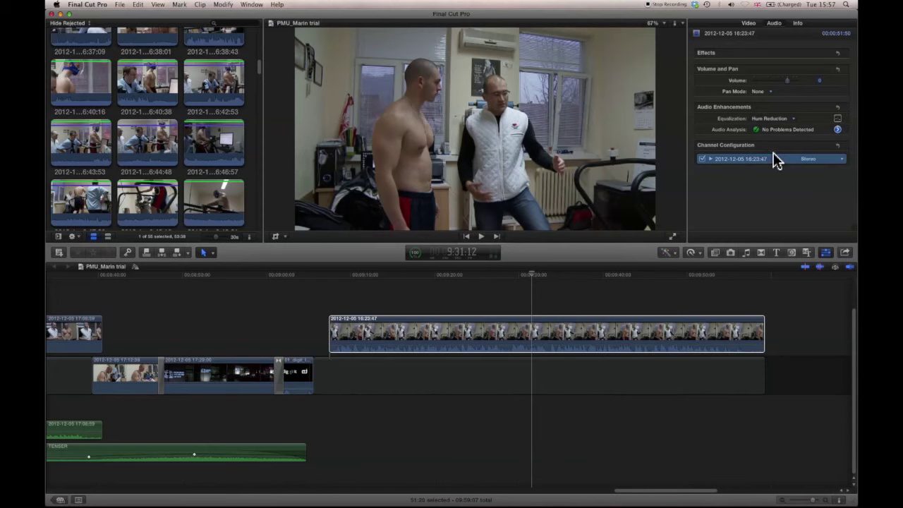
click(447, 332)
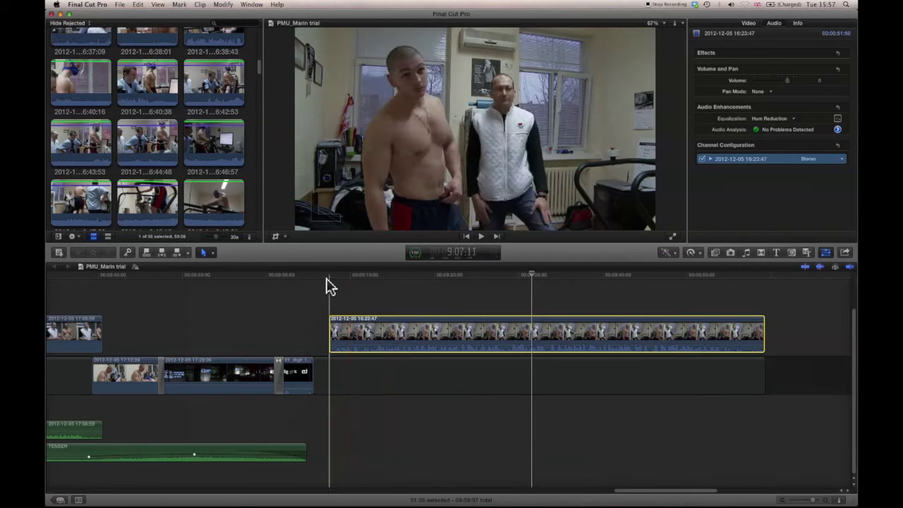
click(329, 277)
key(space)
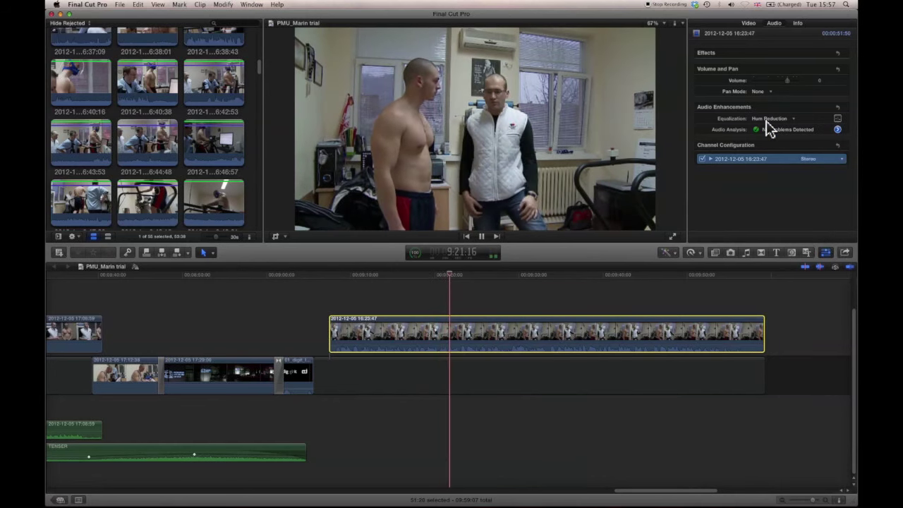
Step: Try the Treble Boost equalization during playback and restore Hum Reduction
click(788, 120)
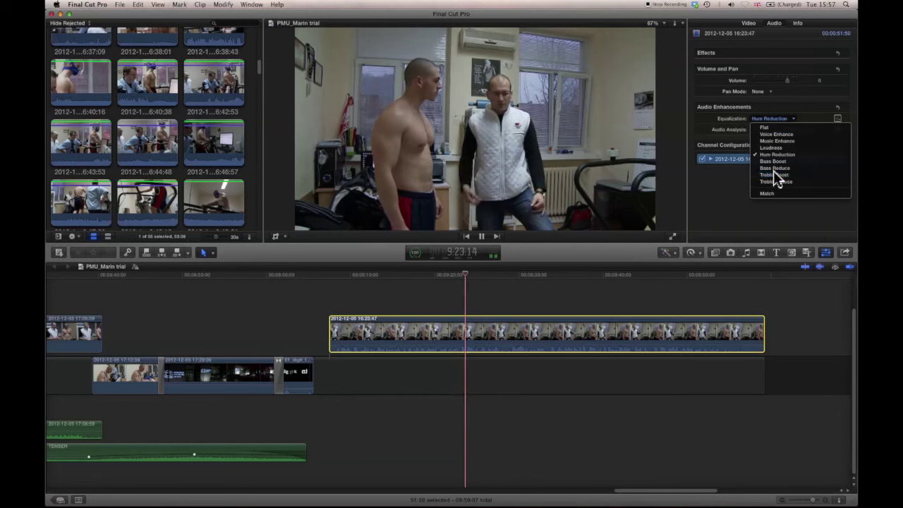
click(776, 174)
key(space)
click(787, 118)
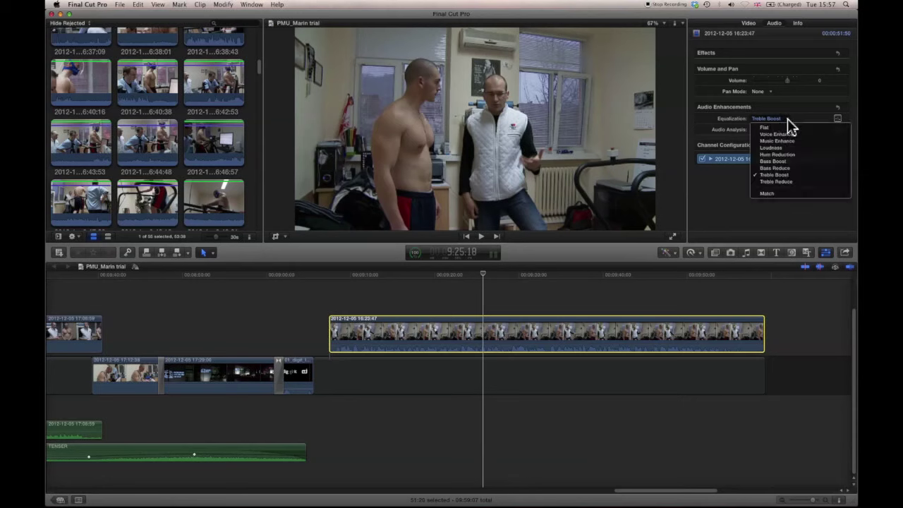
click(769, 154)
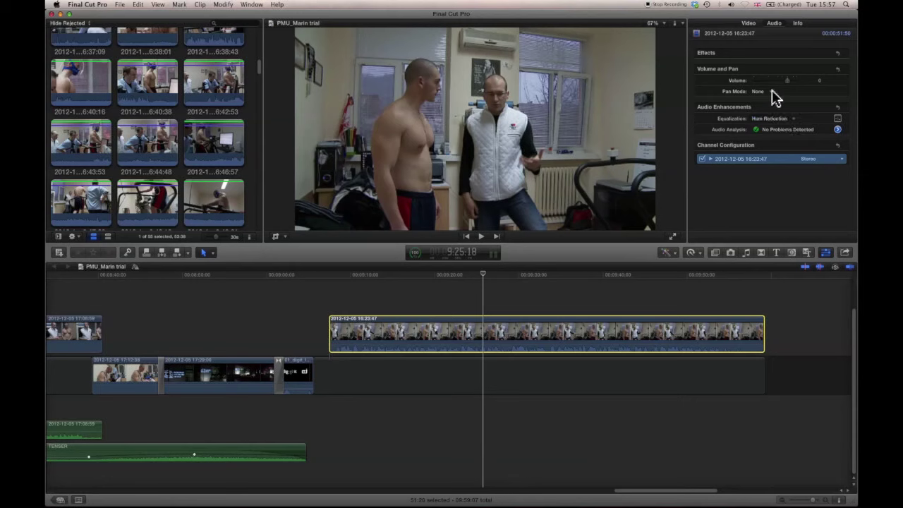
Step: Set the clip's pan mode to Left Surround to Right Front and shift the surround panner's puck slightly toward the right rear speaker
click(772, 92)
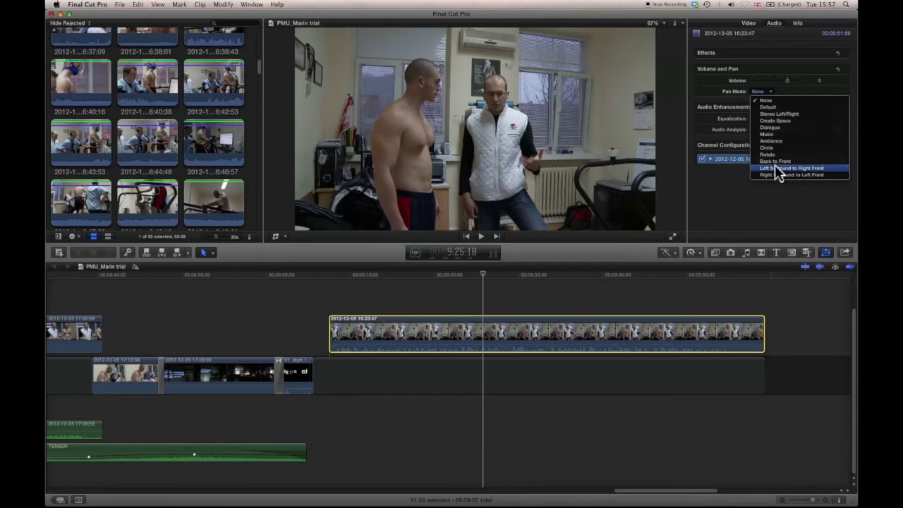
click(776, 128)
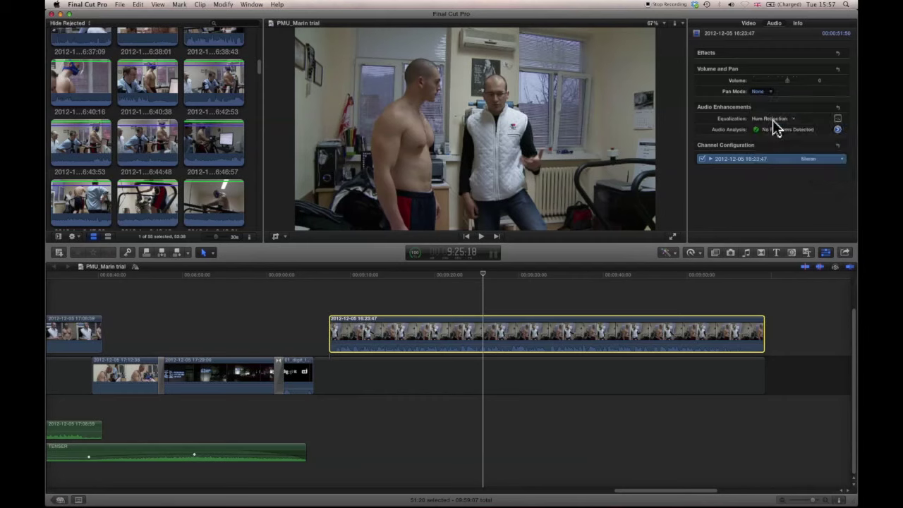
click(788, 92)
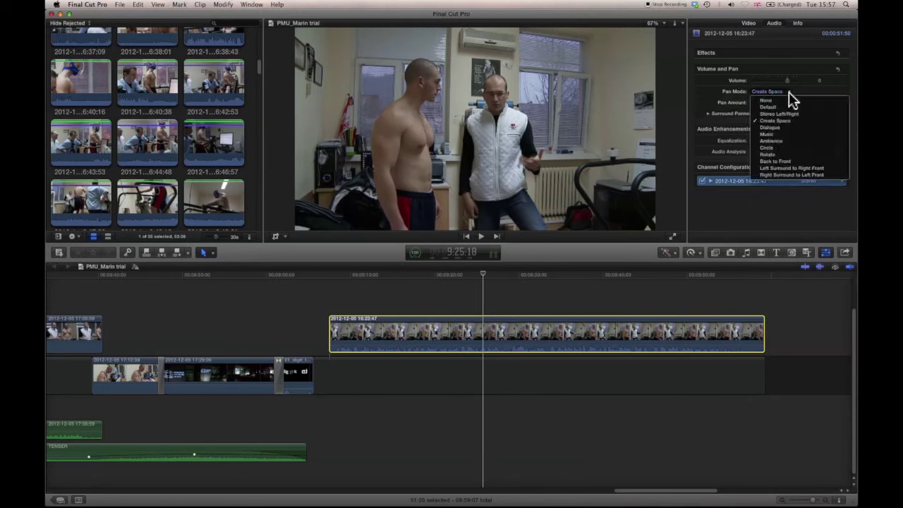
click(770, 169)
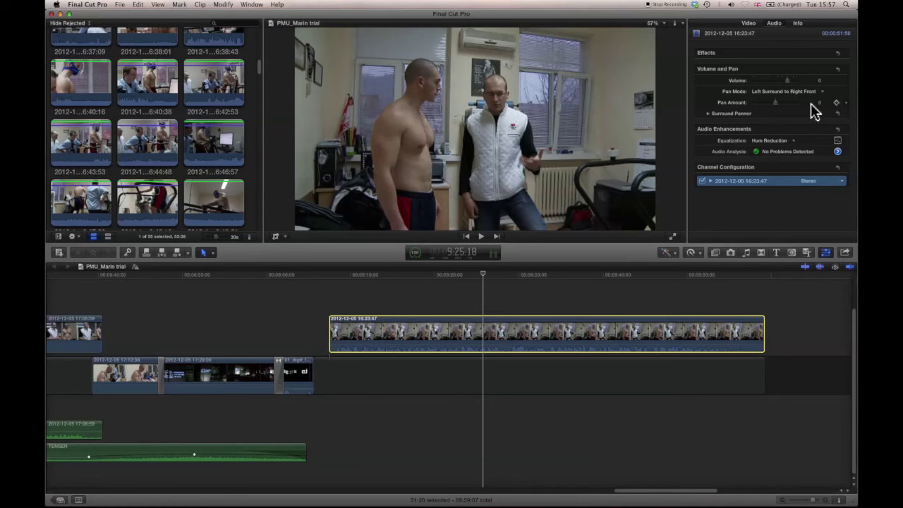
click(709, 113)
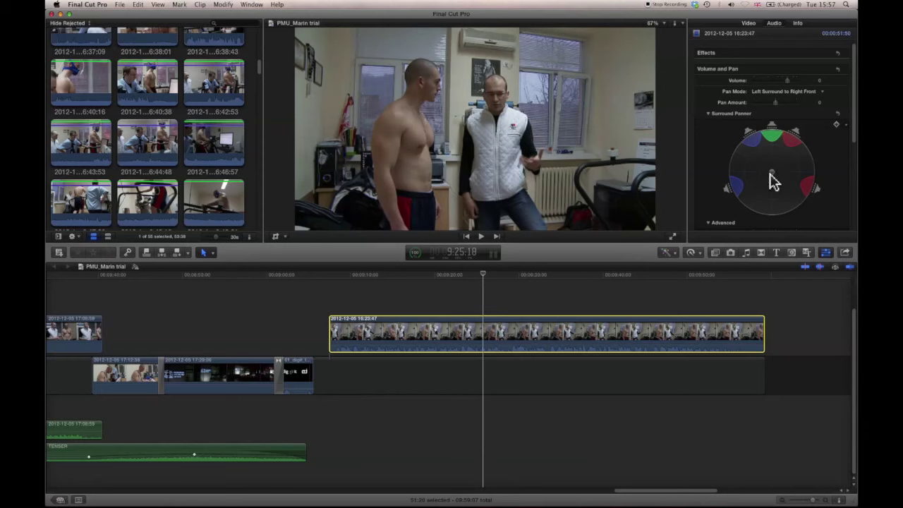
drag(779, 163, 780, 181)
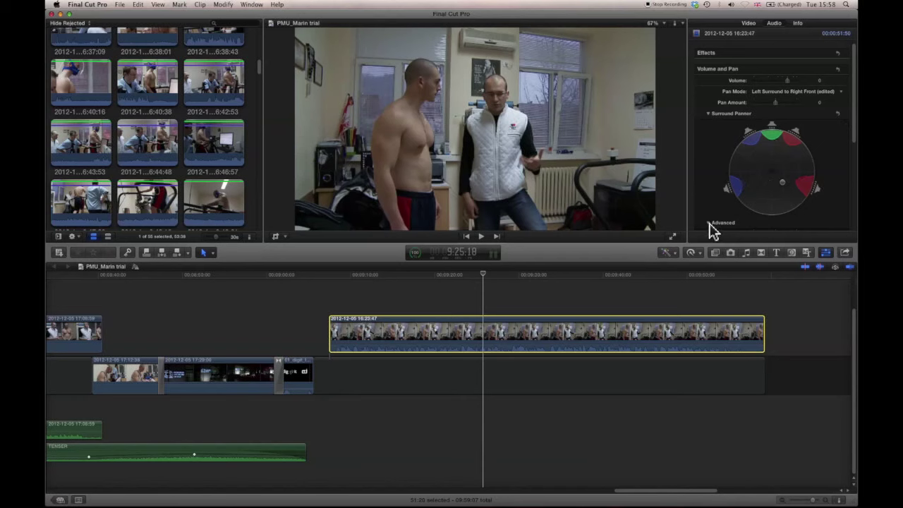
Step: Examine the Advanced settings of the Surround Panner and collapse the panner's controls
scroll(709, 211, down, 3)
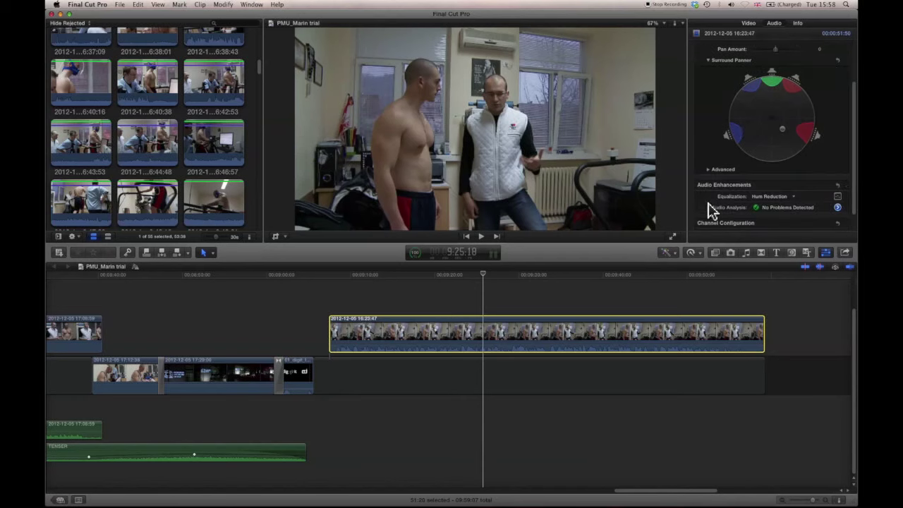
click(706, 170)
scroll(708, 174, down, 3)
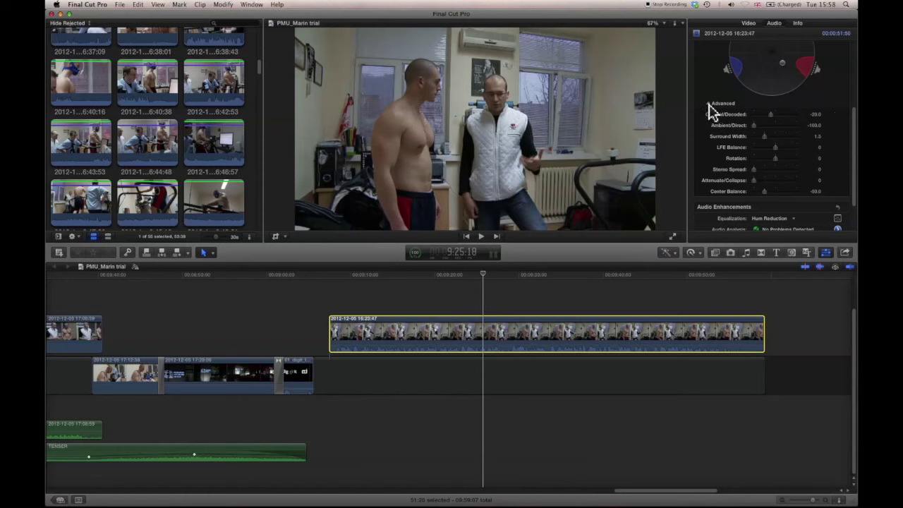
click(709, 105)
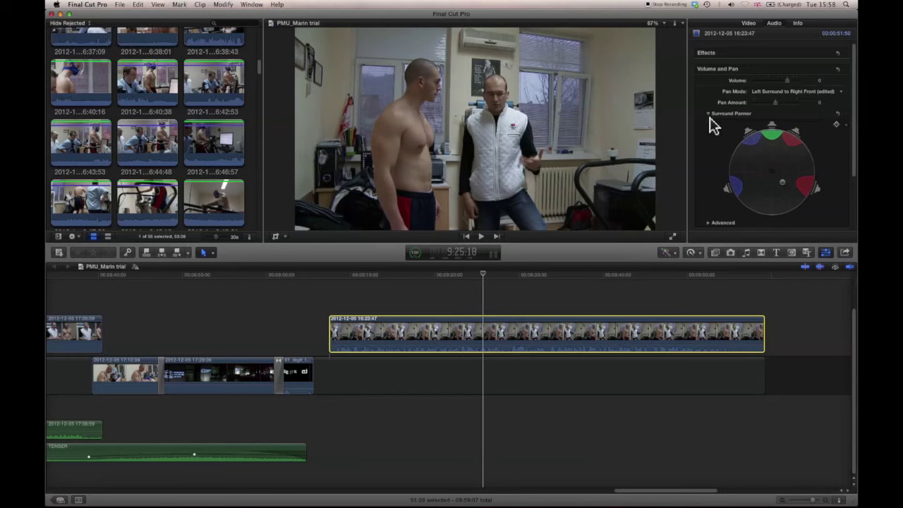
click(708, 113)
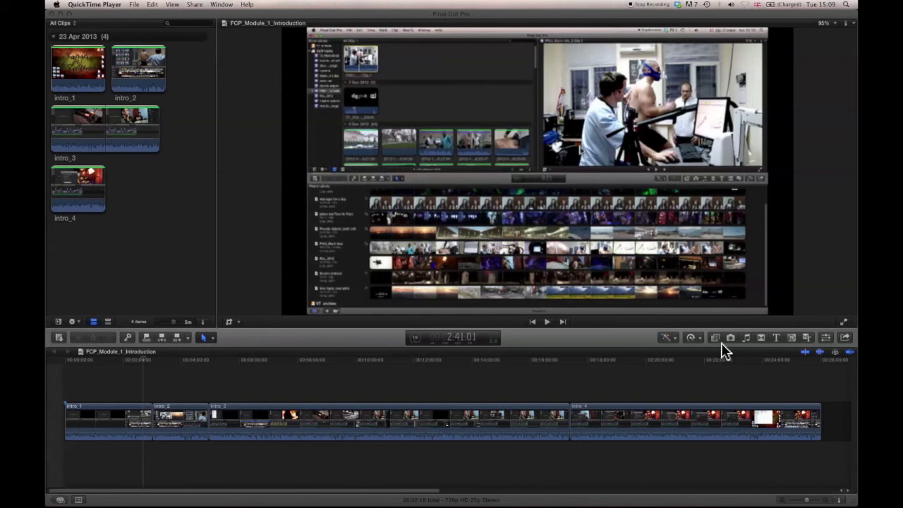
Step: Open the Transitions browser in the FCP_Module_1_Introduction project and show all transition categories
click(760, 337)
click(760, 337)
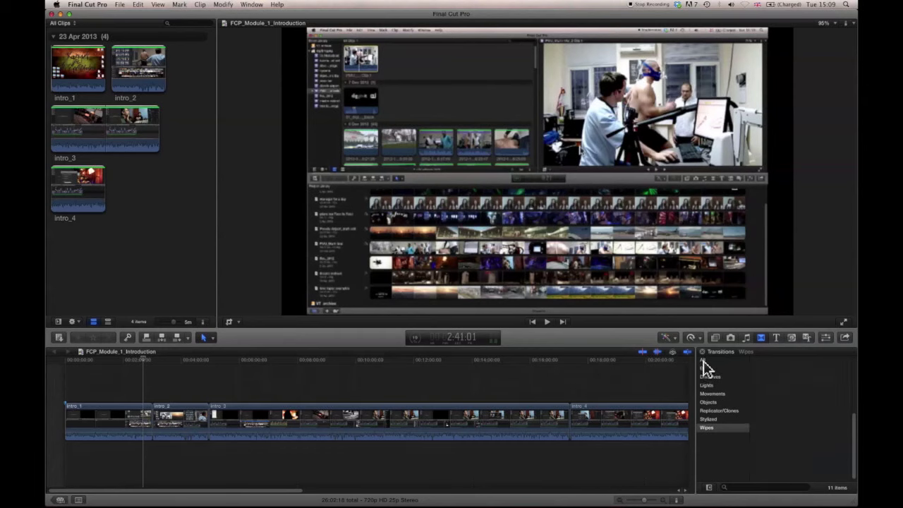
click(703, 361)
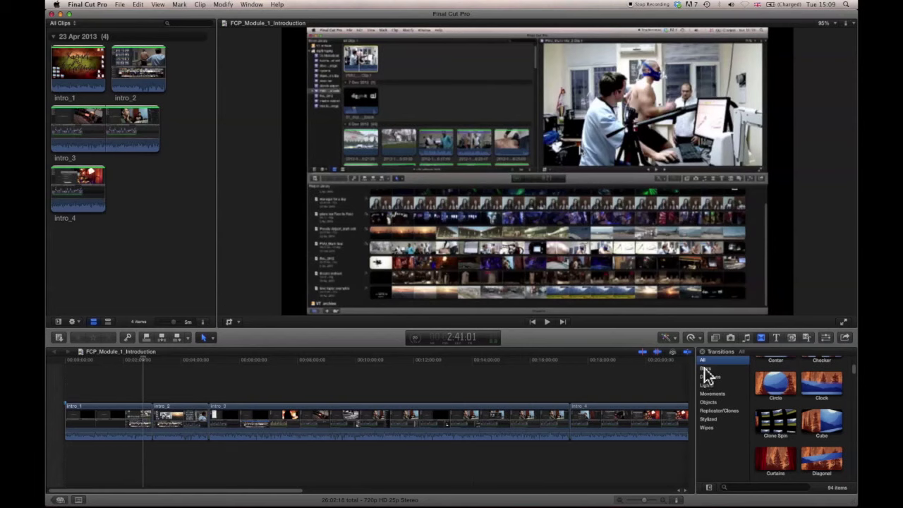
Step: Browse the Blurs and Dissolves transitions and create a Cross Dissolve between intro_1 and intro_2, allowing the clips' media to overlap
click(705, 368)
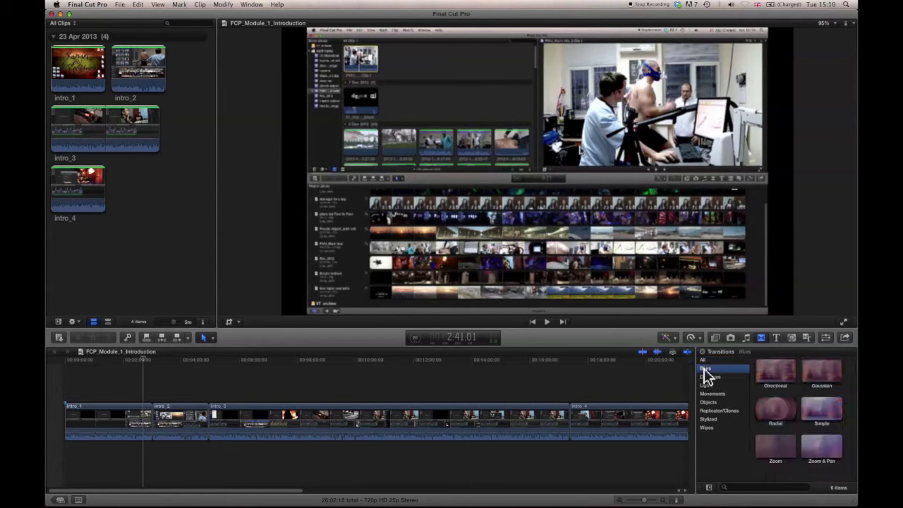
click(708, 378)
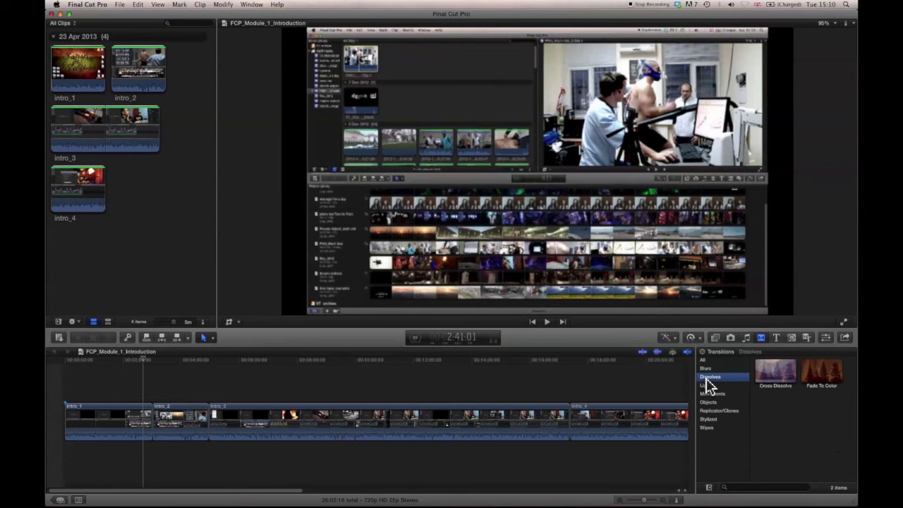
click(773, 379)
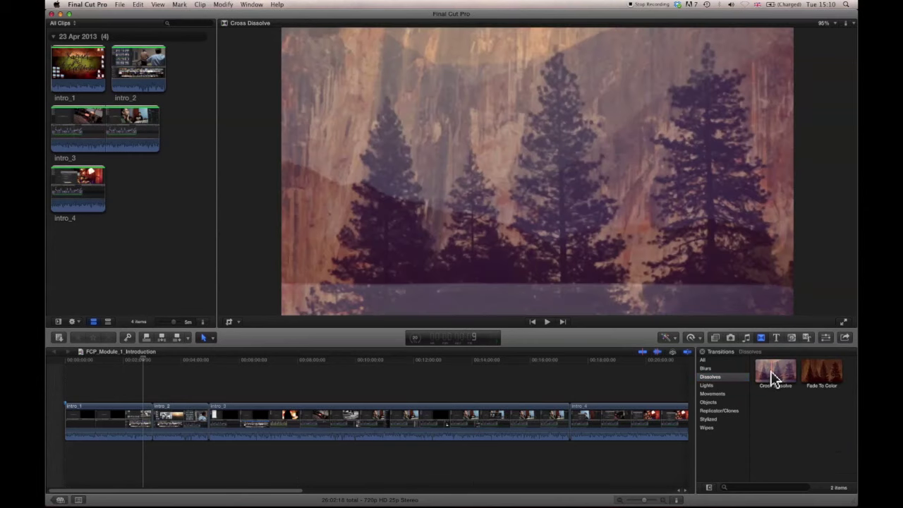
drag(773, 380, 151, 418)
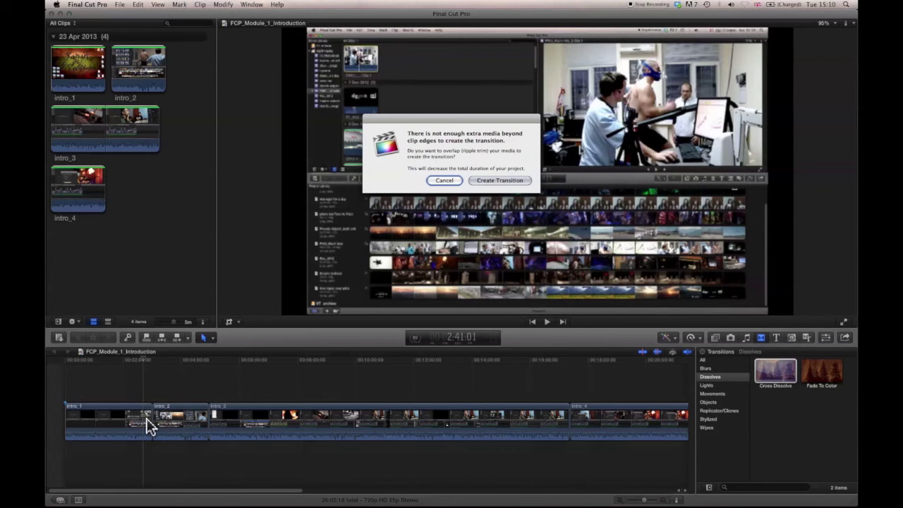
click(507, 180)
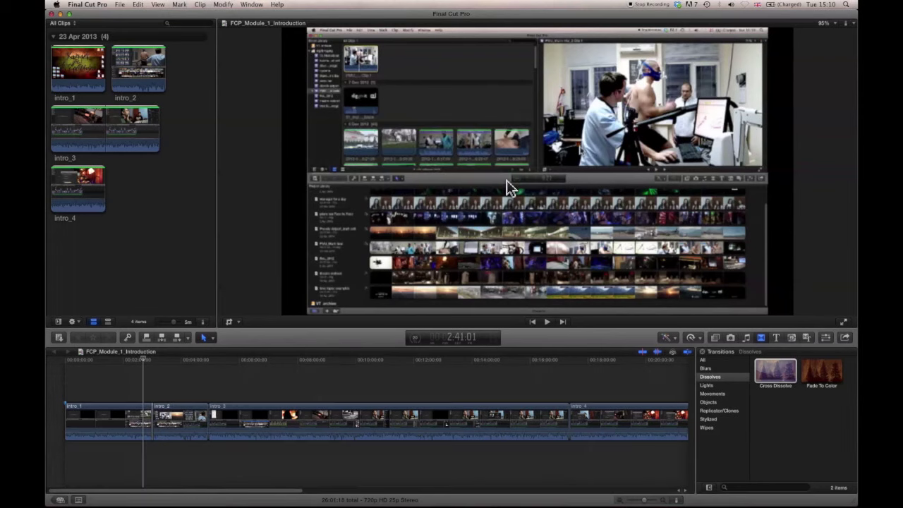
Step: Play across the edit between intro_1 and intro_2 and undo the Cross Dissolve there
click(146, 361)
key(space)
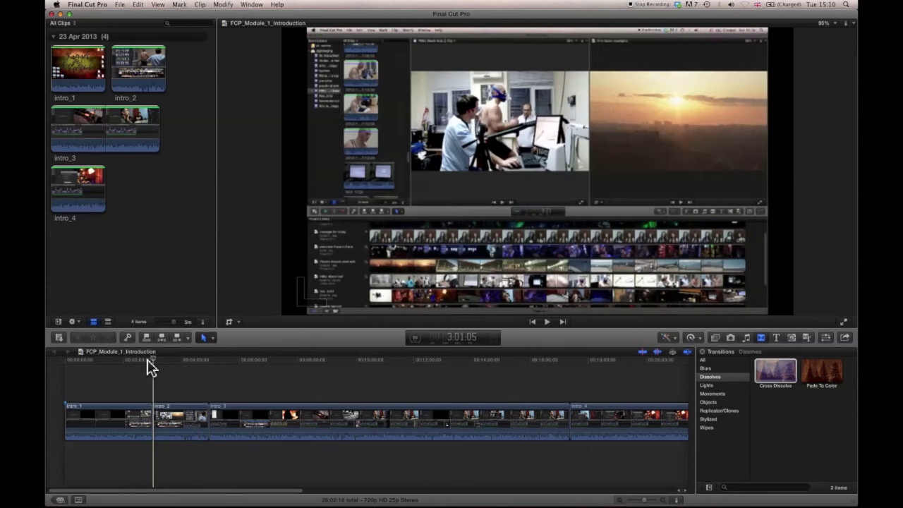
key(super+equal)
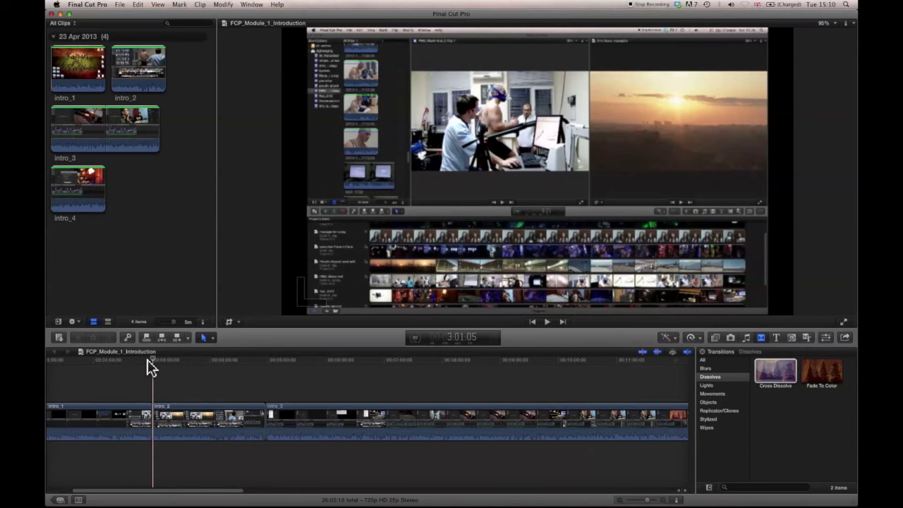
key(super+equal)
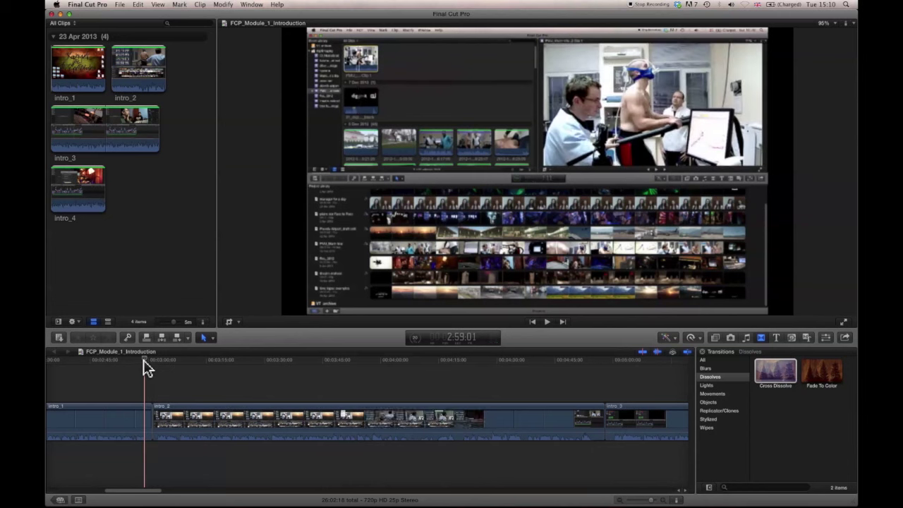
key(space)
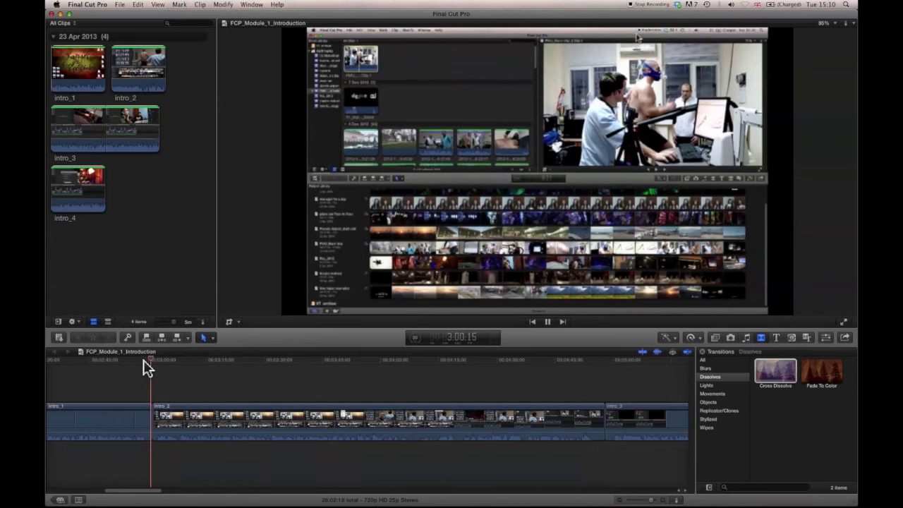
key(space)
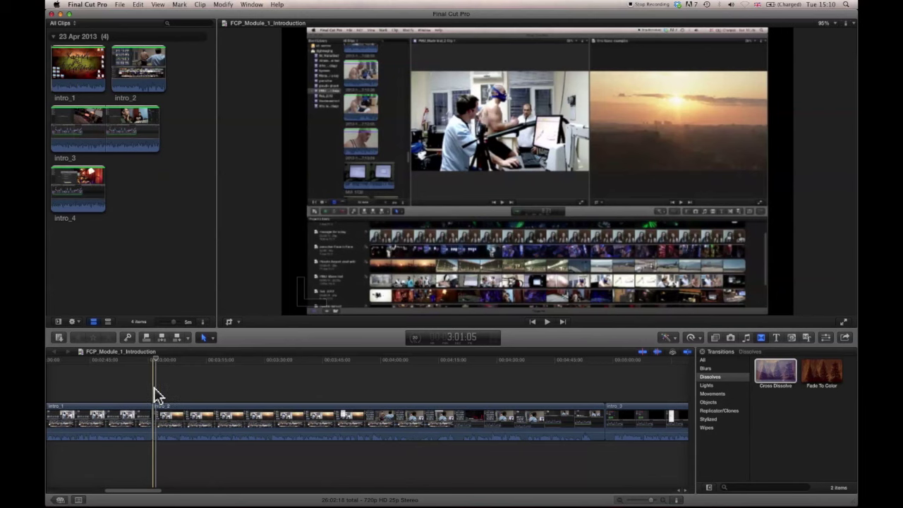
Step: Preview the Slide and Swap transitions from Movements and create a Swap between intro_2 and intro_3, allowing media overlap
click(711, 393)
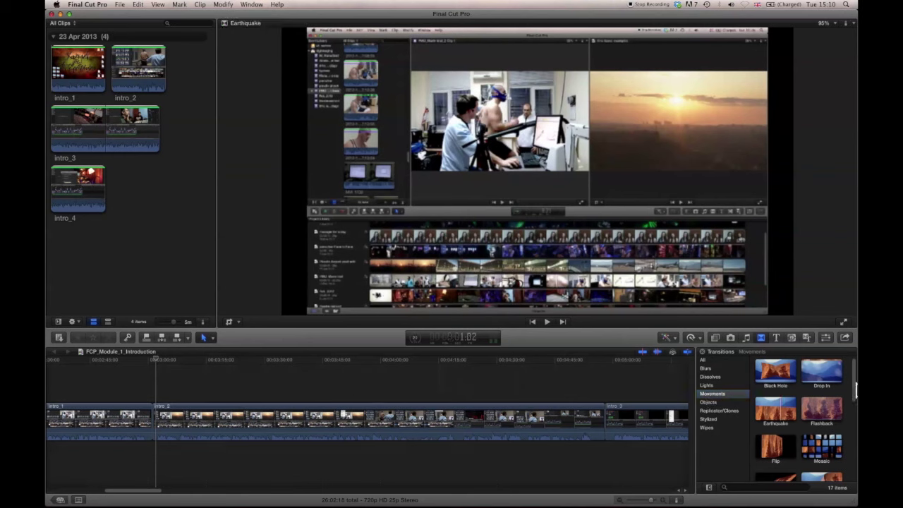
drag(854, 387, 855, 448)
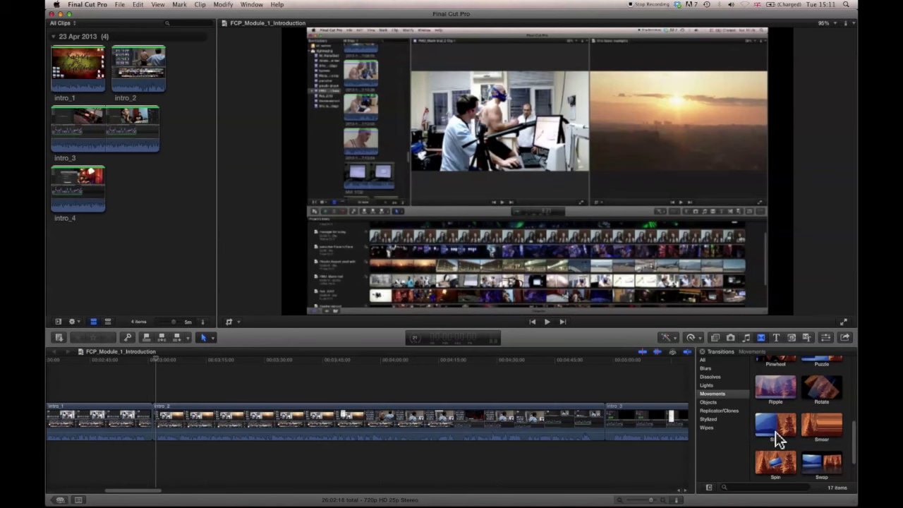
click(768, 431)
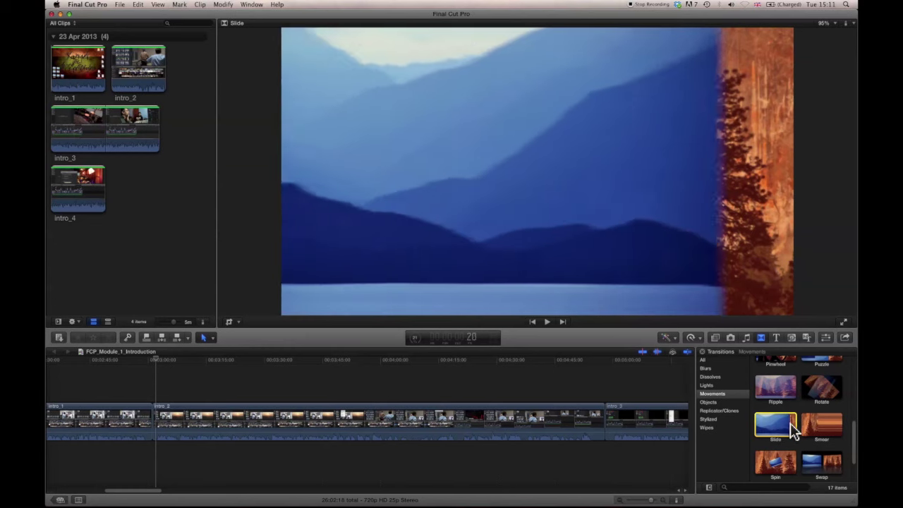
click(806, 470)
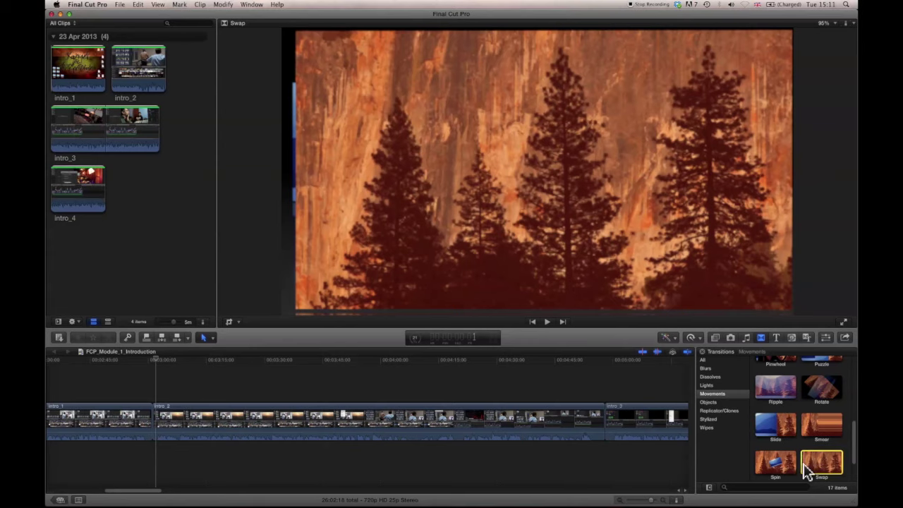
drag(820, 471, 610, 421)
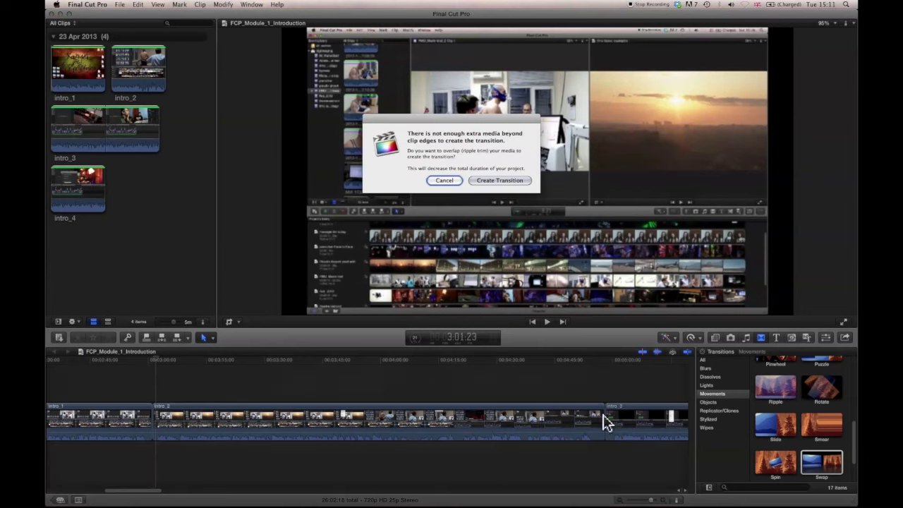
click(522, 181)
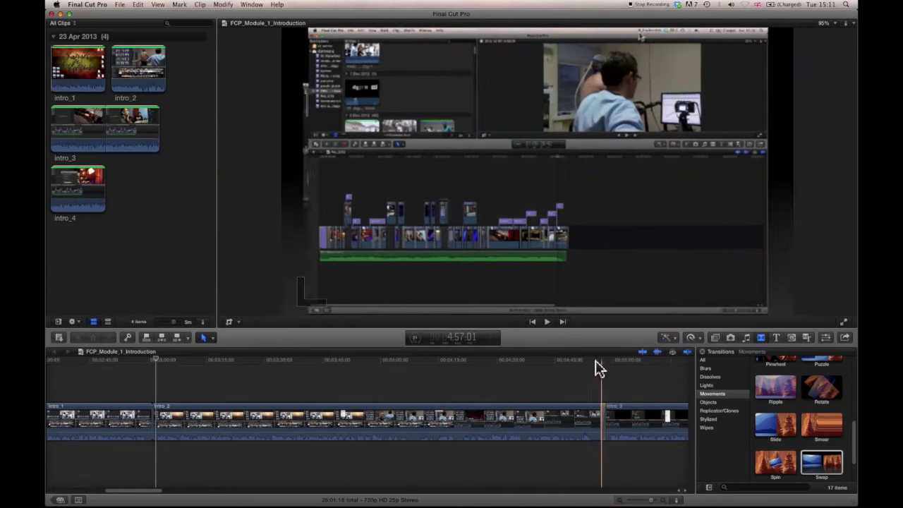
Step: Play back the Swap transition between intro_2 and intro_3 and undo it
click(595, 361)
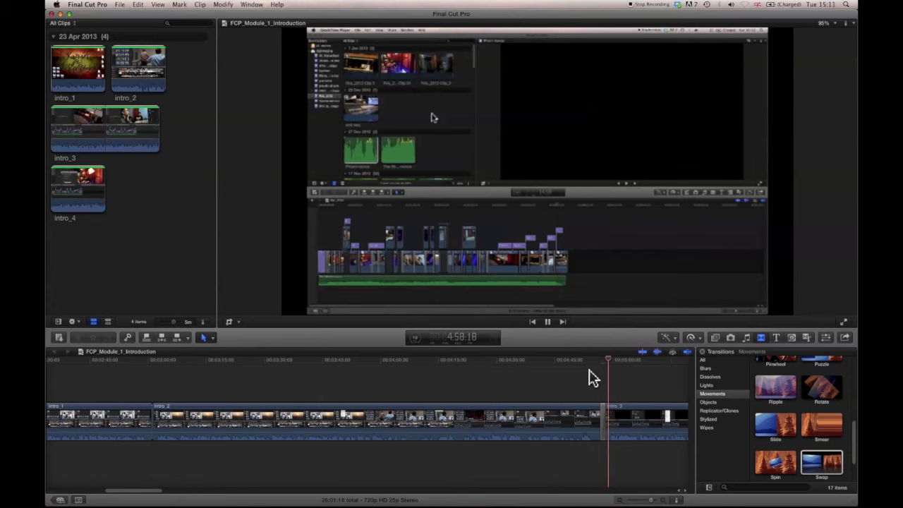
click(577, 384)
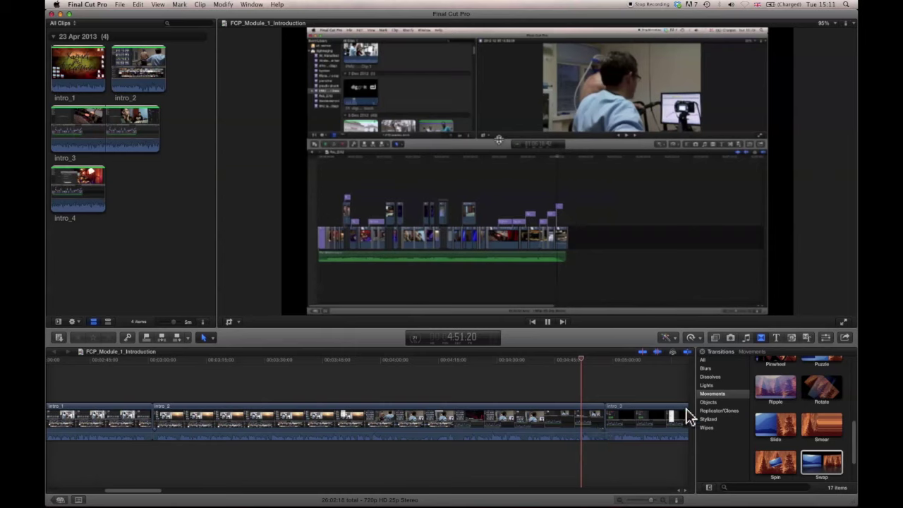
key(space)
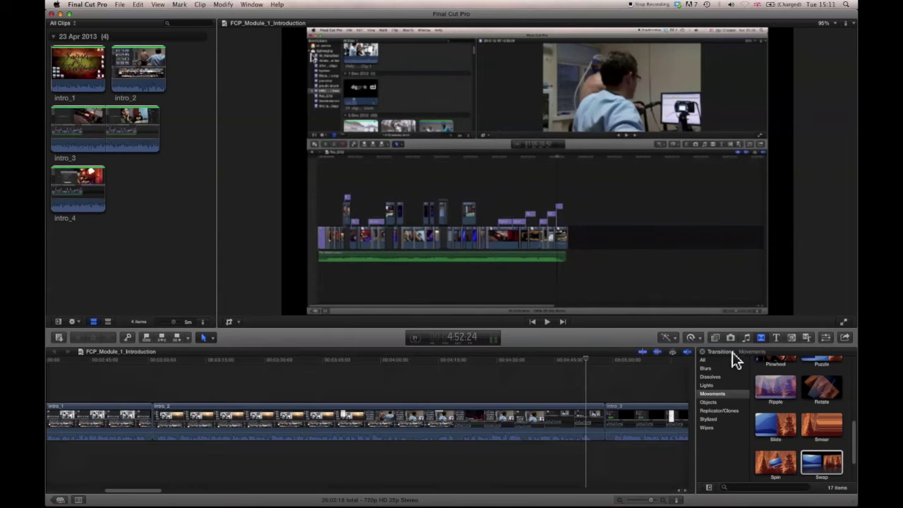
Step: Preview the Black & White, Broadcast Safe and Hard Light video effects on intro_2 and apply Hard Light to the clip
click(715, 338)
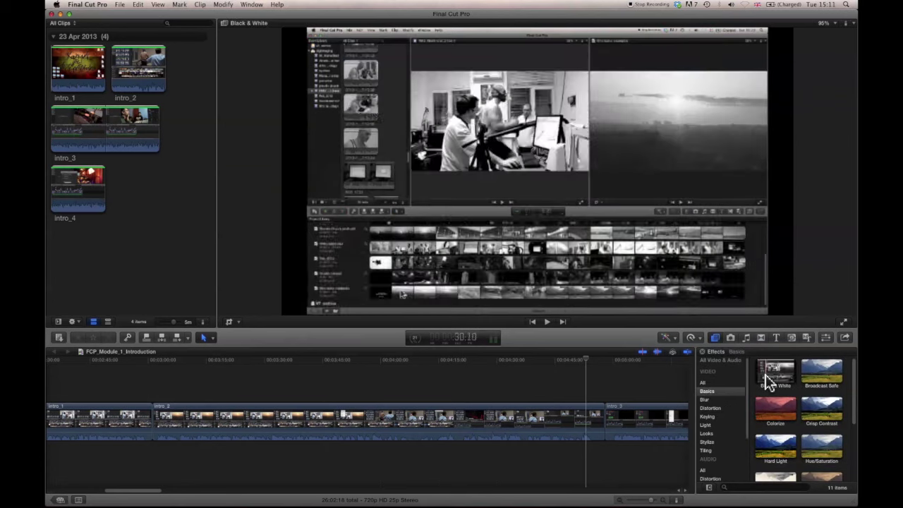
click(389, 421)
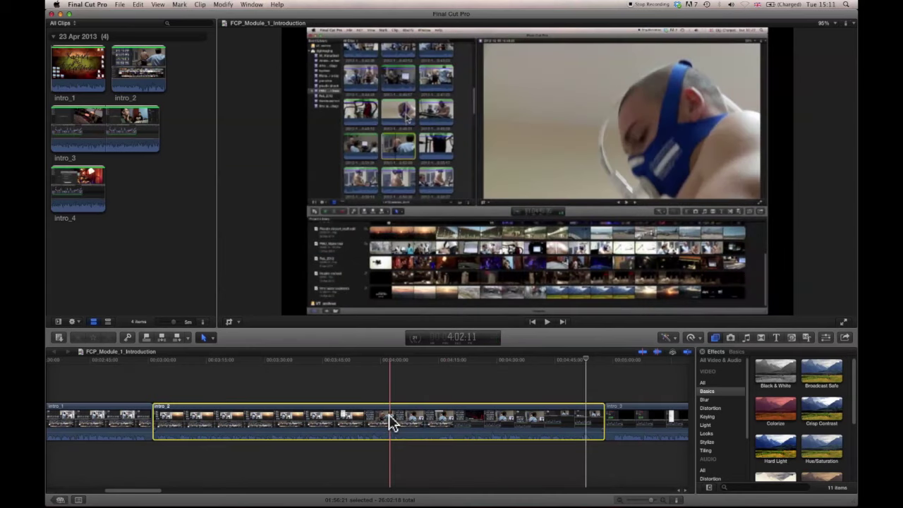
click(385, 361)
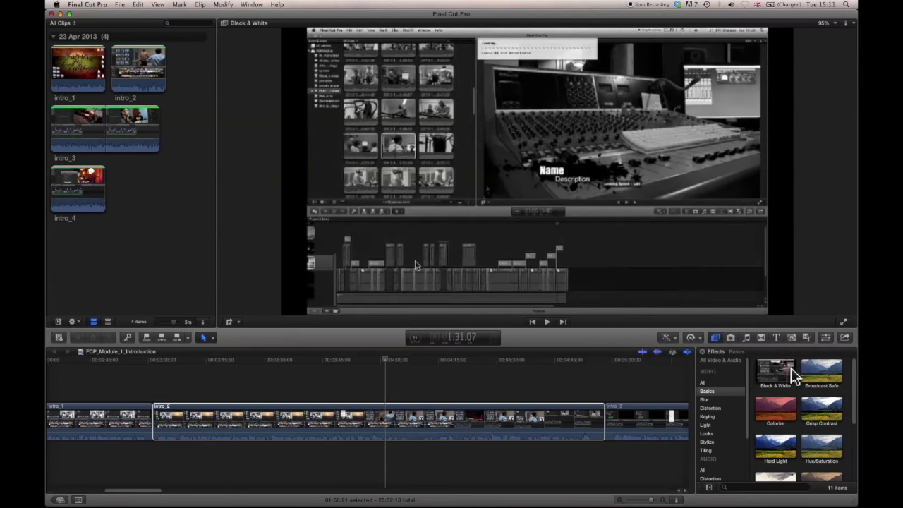
click(811, 374)
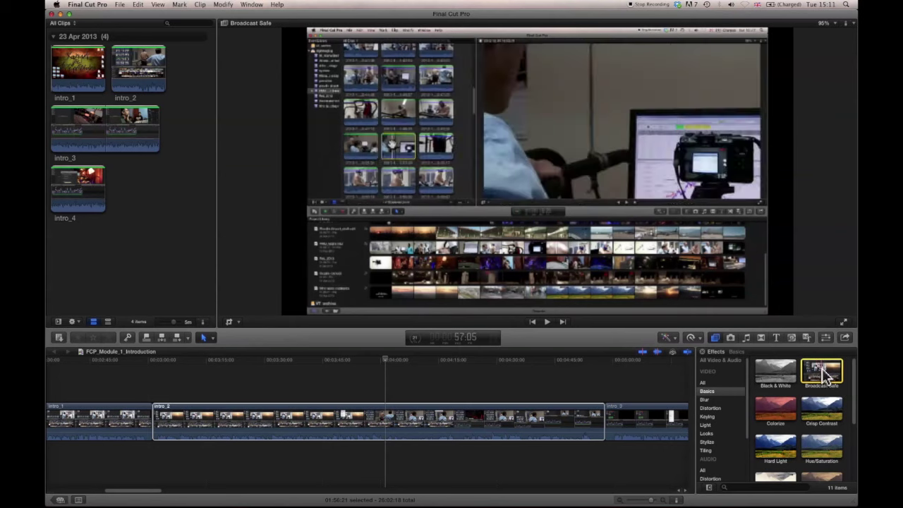
click(776, 448)
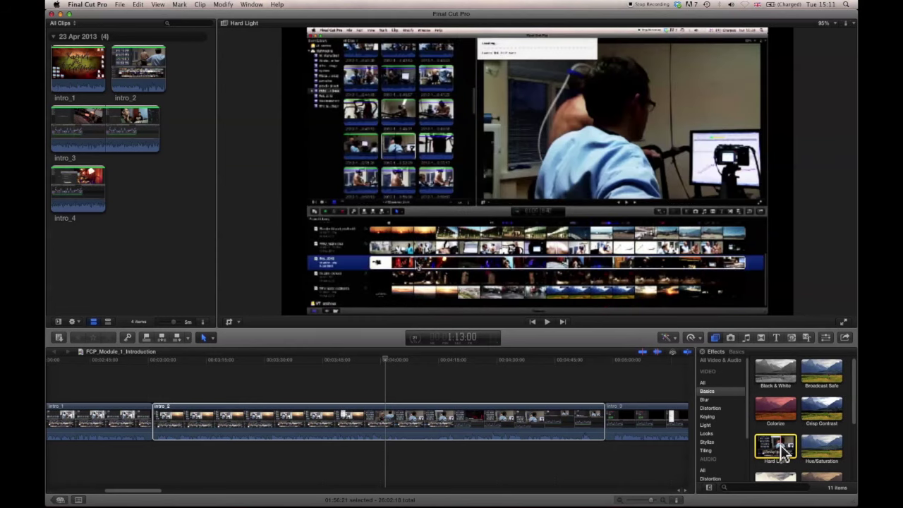
drag(775, 448, 455, 417)
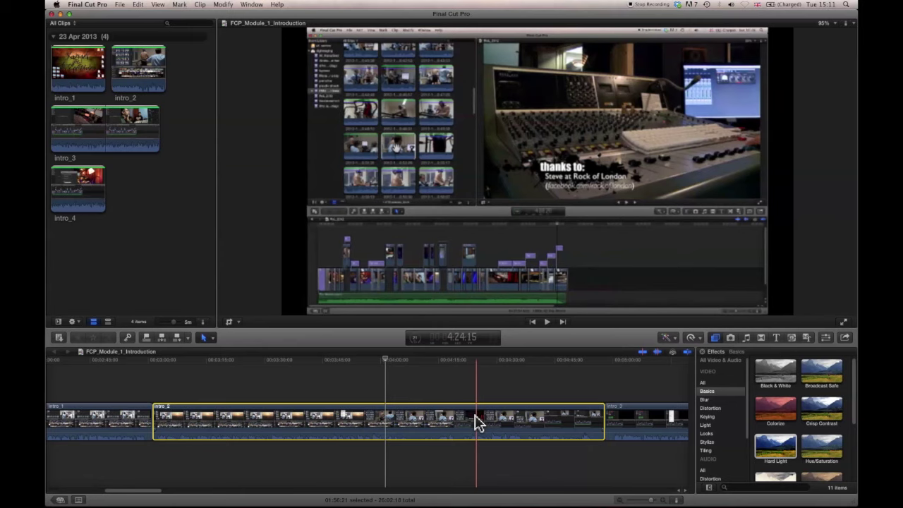
Step: Examine the Stylize video effects and the Echo, Distortion, Levels and EQ audio effects in the Effects browser
click(705, 441)
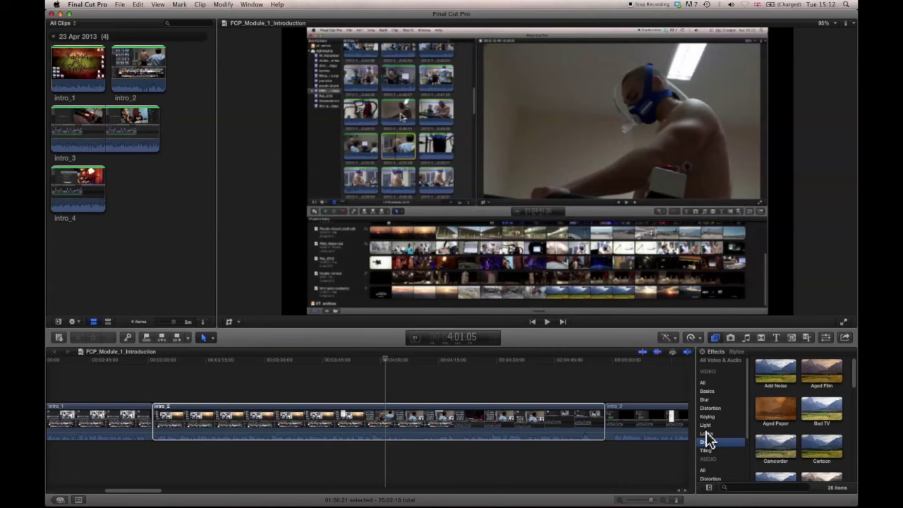
scroll(740, 428, down, 3)
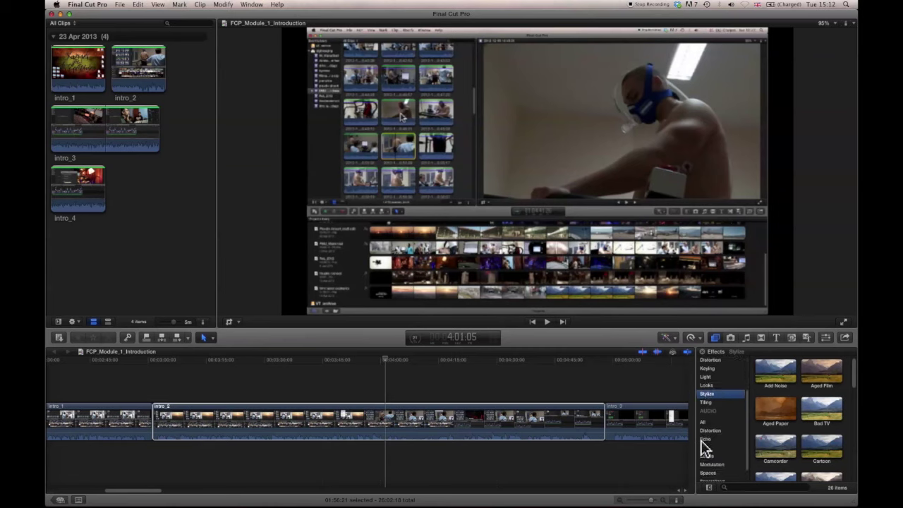
click(703, 439)
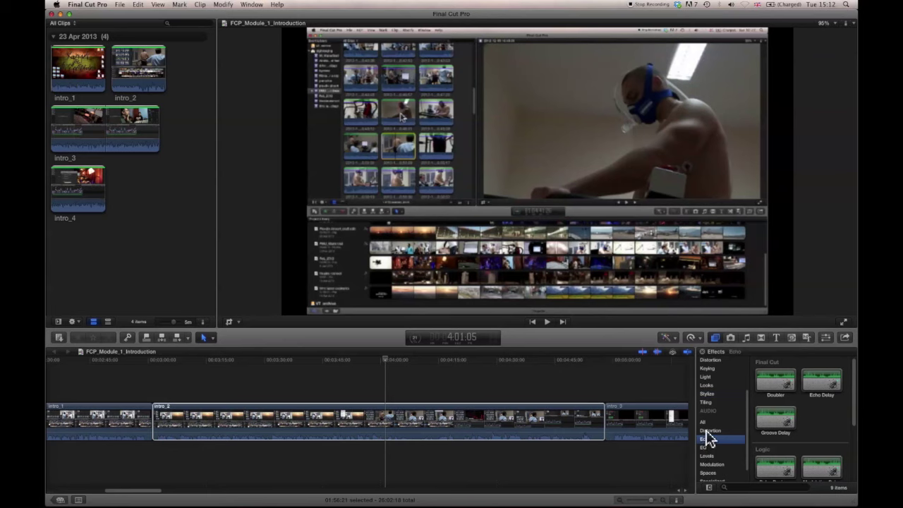
click(706, 431)
click(706, 456)
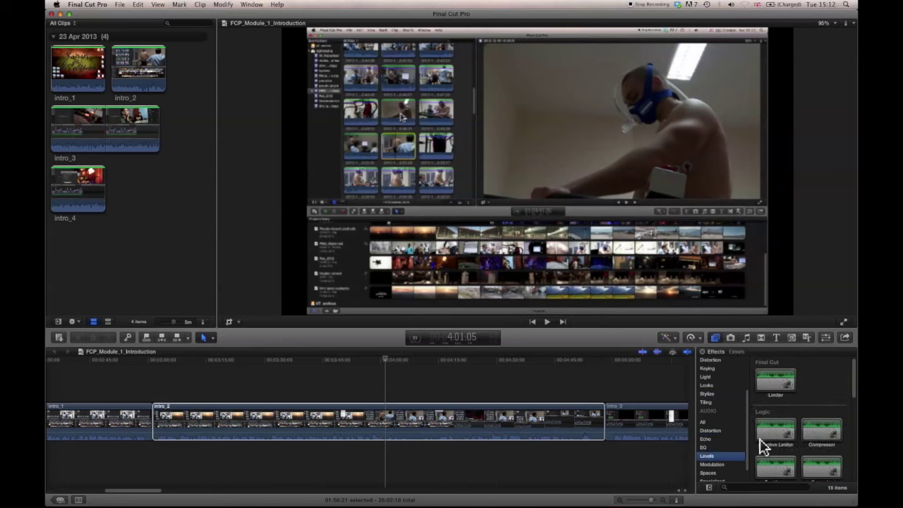
scroll(835, 423, down, 3)
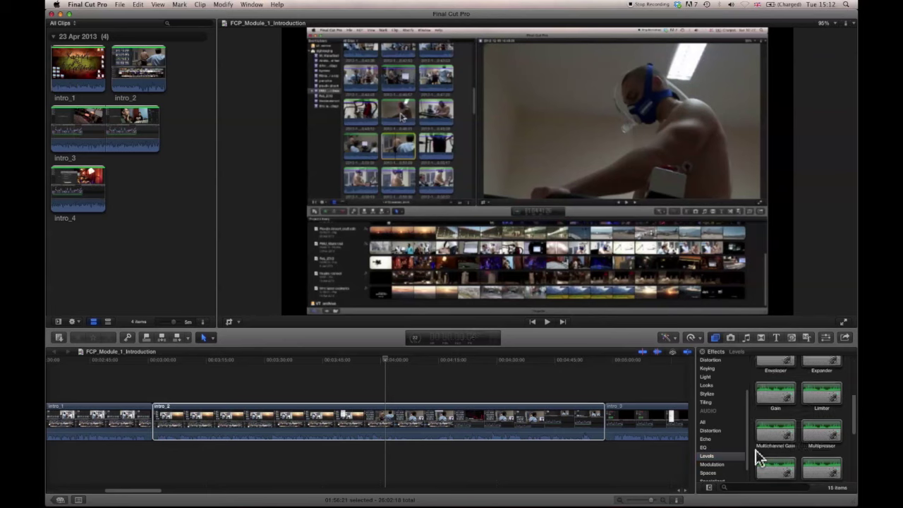
click(709, 447)
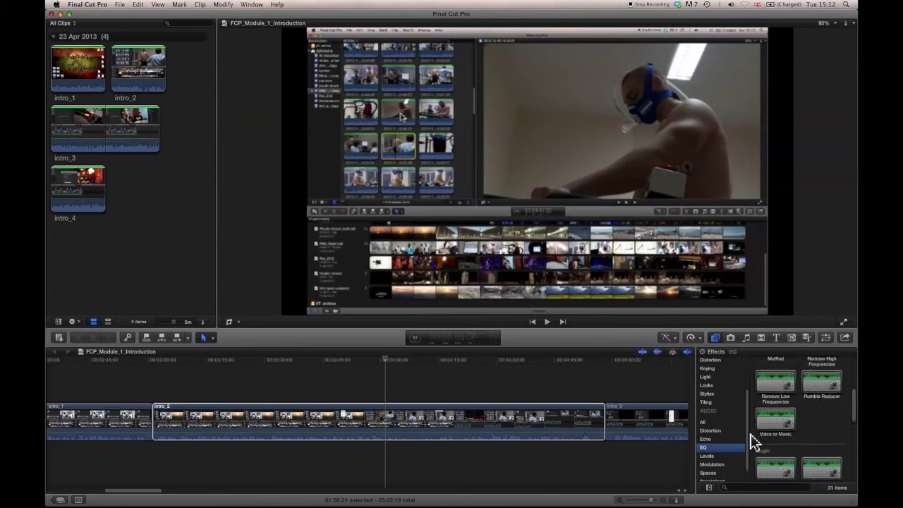
drag(853, 412, 854, 448)
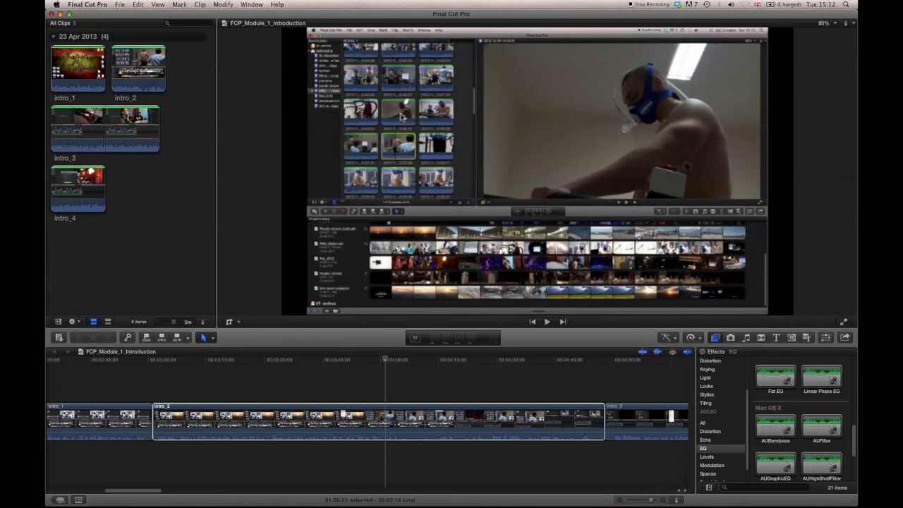
scroll(711, 453, down, 2)
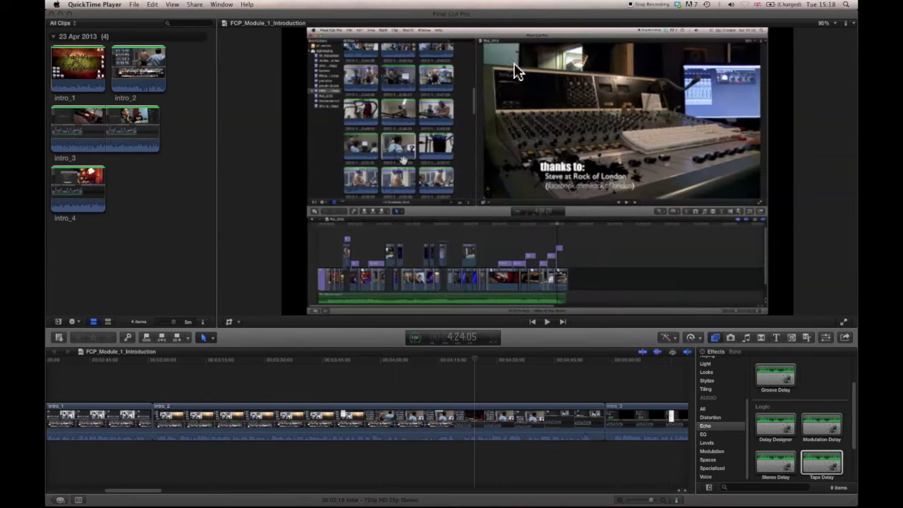
Step: Apply the Tape Delay audio effect from the Echo category to the intro_2 clip
click(822, 469)
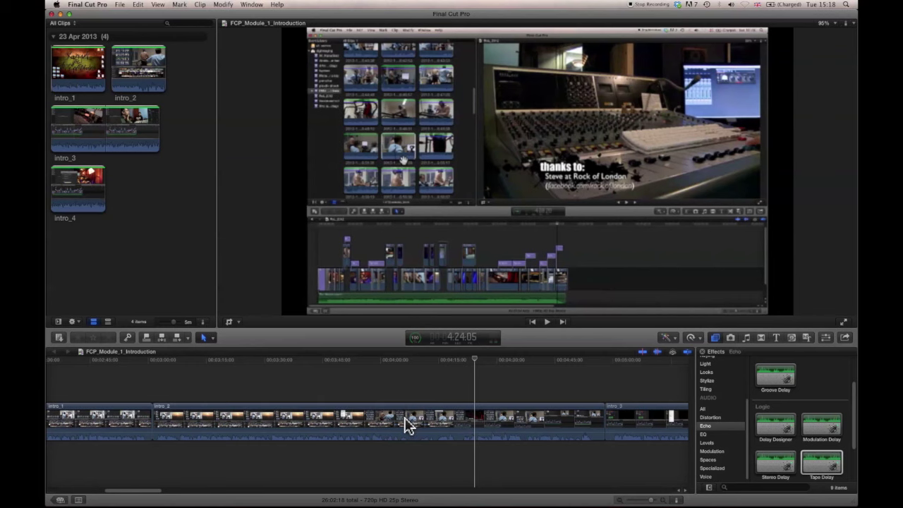
click(818, 471)
drag(706, 440, 443, 423)
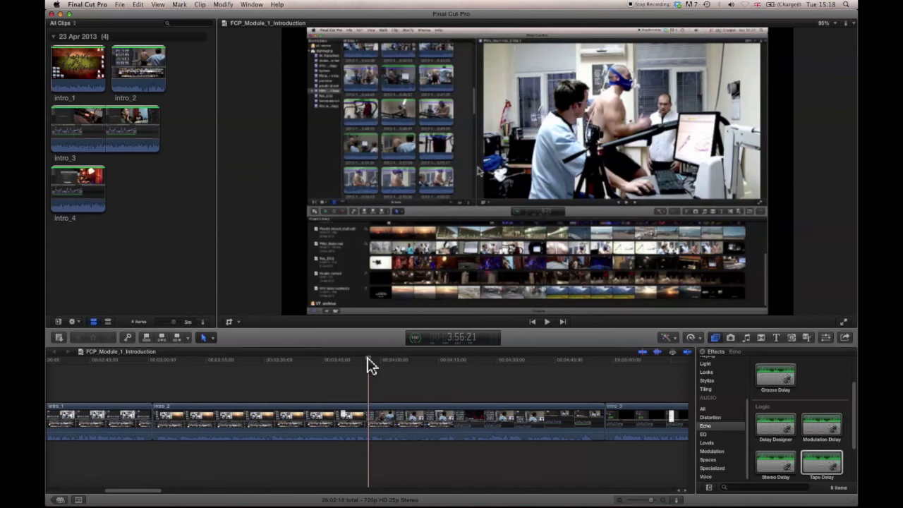
Step: Play intro_2 with Tape Delay and examine the effect's presets, its control window and the Equalization options in the audio inspector
key(space)
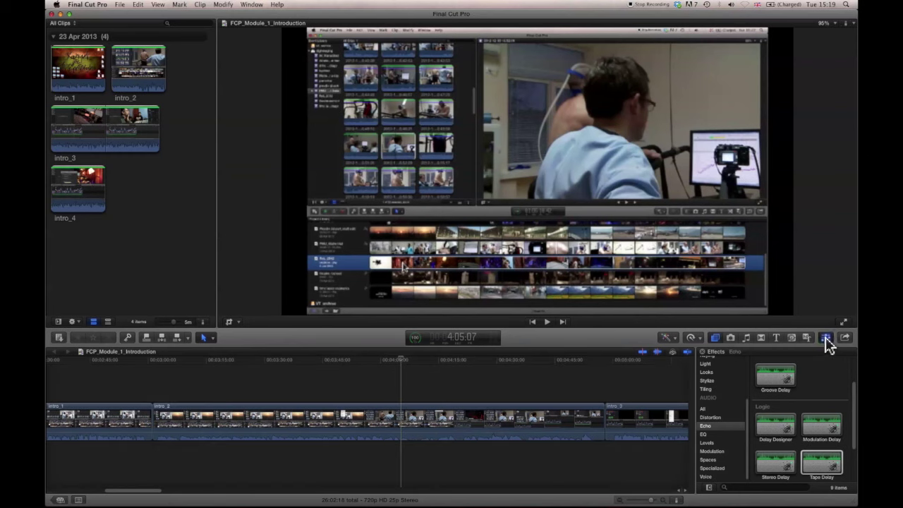
click(825, 338)
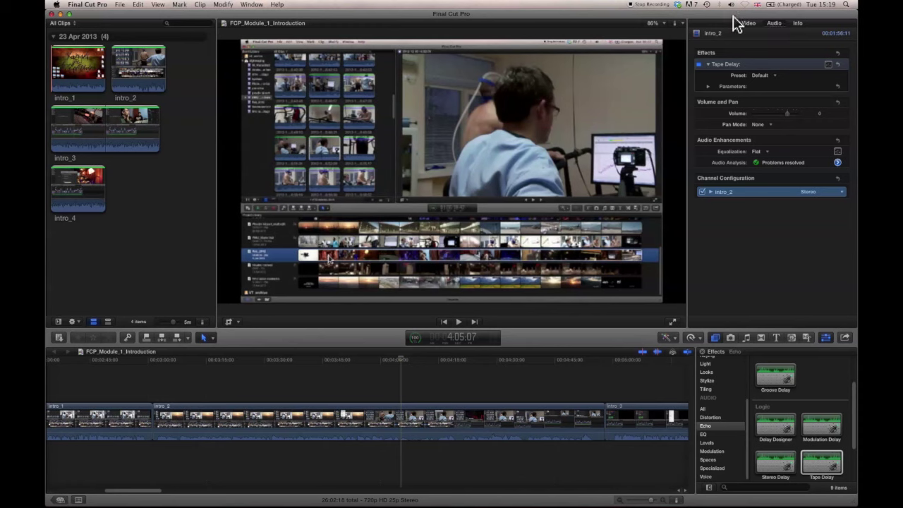
click(761, 76)
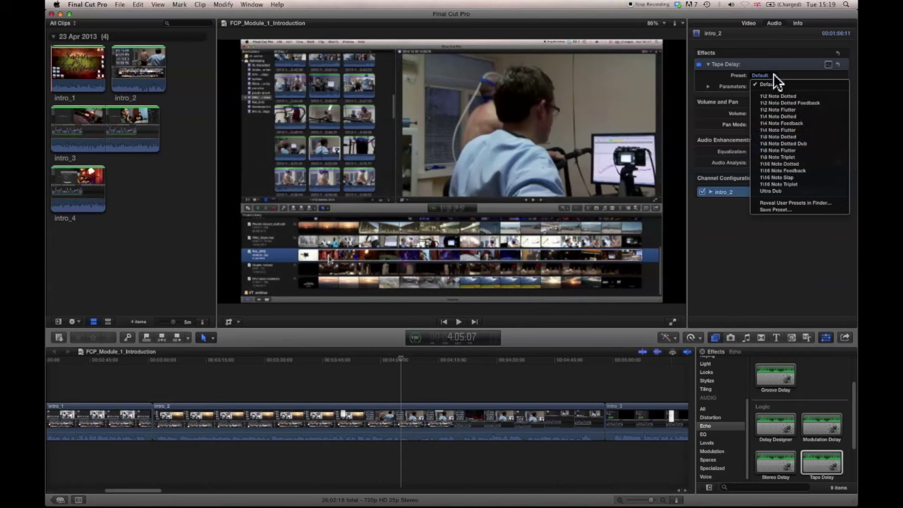
click(774, 75)
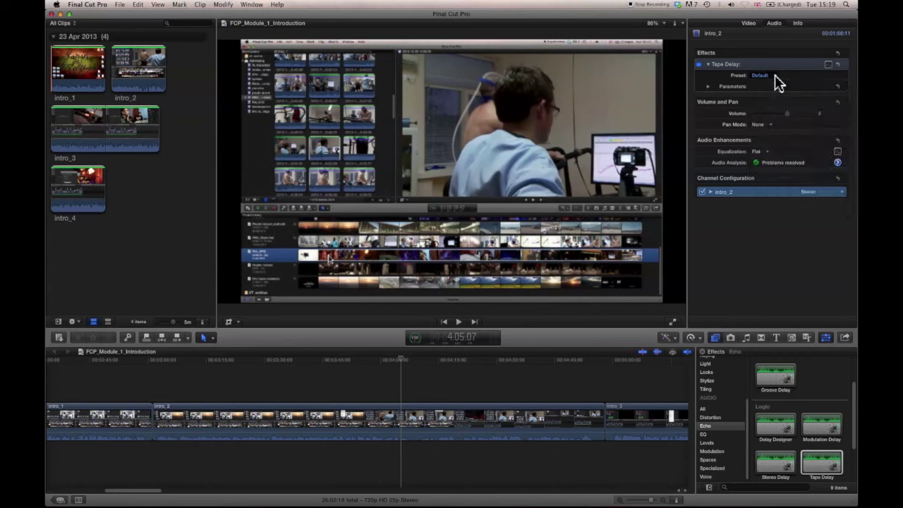
click(828, 64)
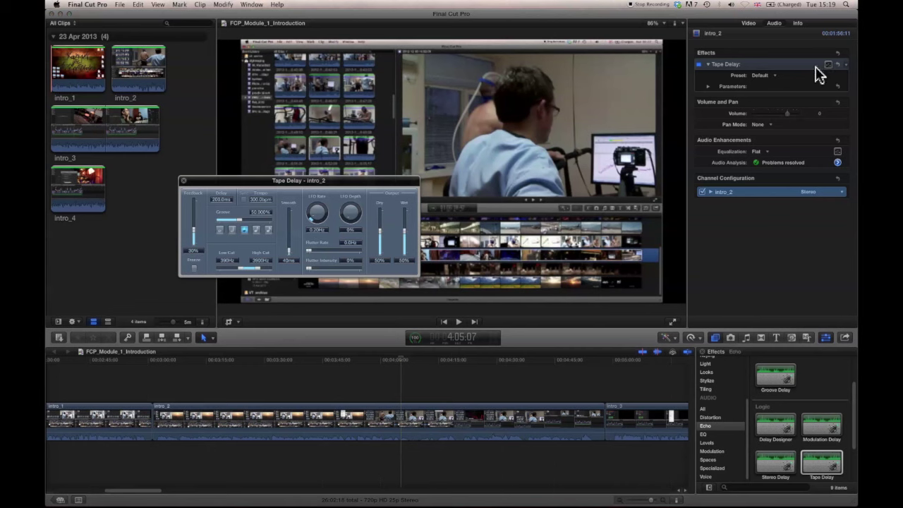
click(183, 183)
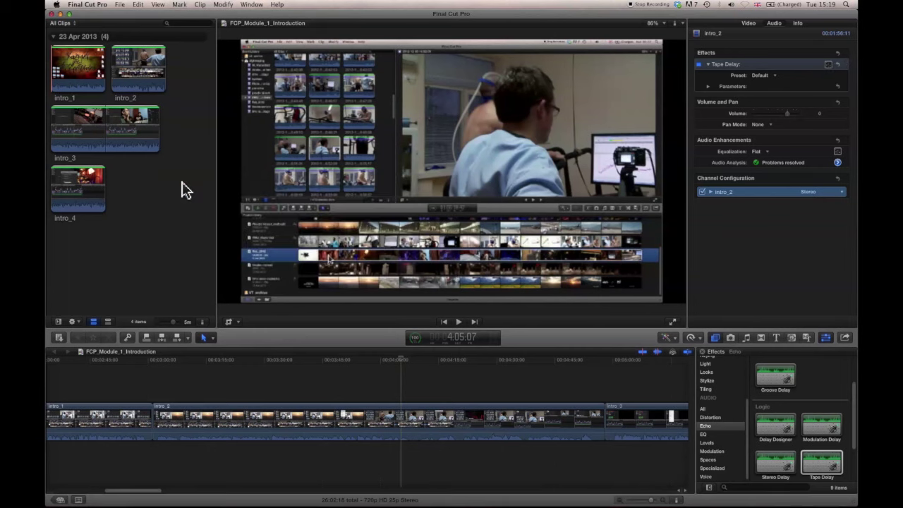
click(766, 152)
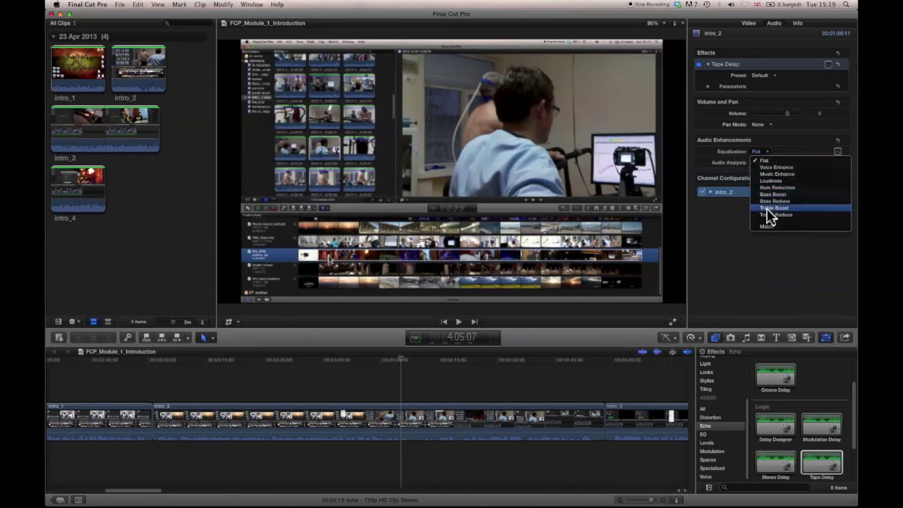
click(768, 150)
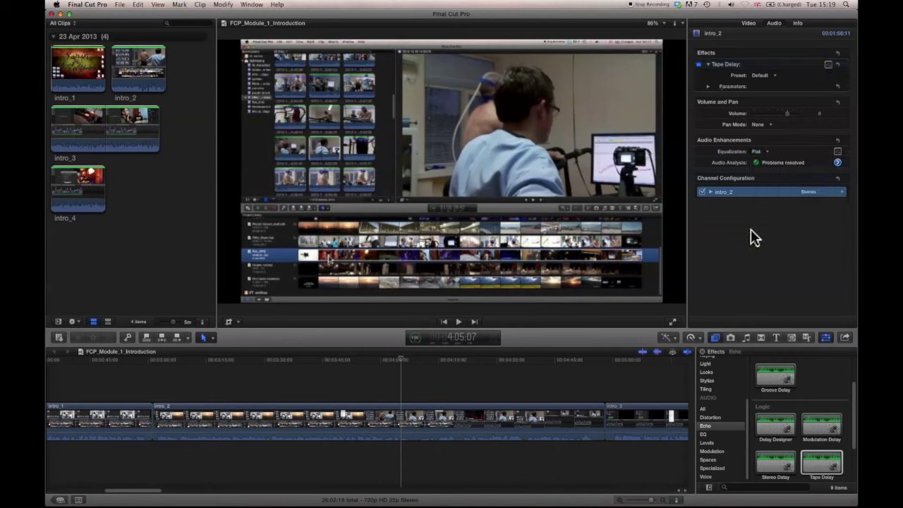
Step: Apply the Bloom video effect from the Light category to intro_2, raise its Amount and Threshold, and set its Brightness to 95
click(707, 364)
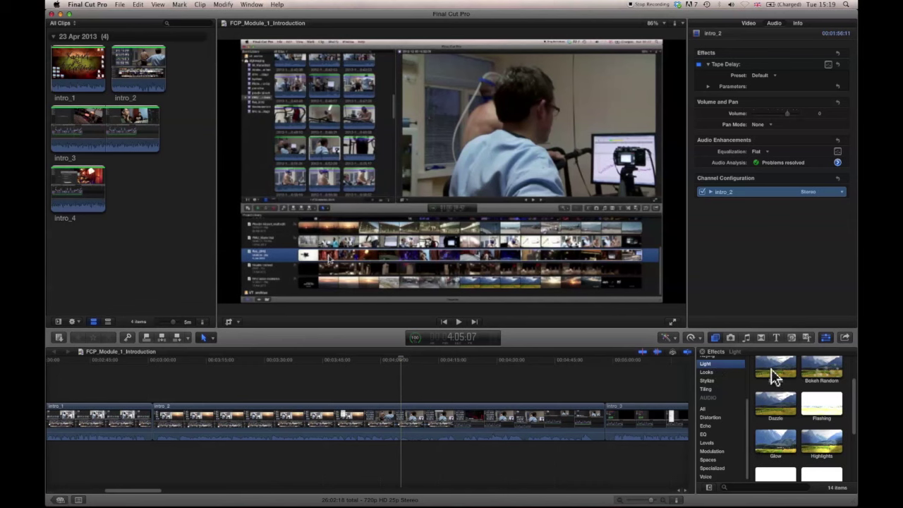
drag(773, 374, 517, 421)
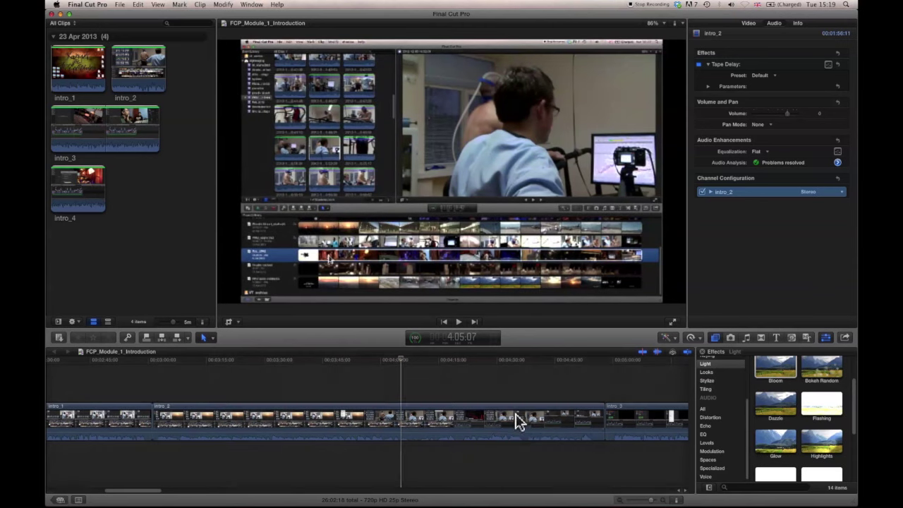
click(747, 24)
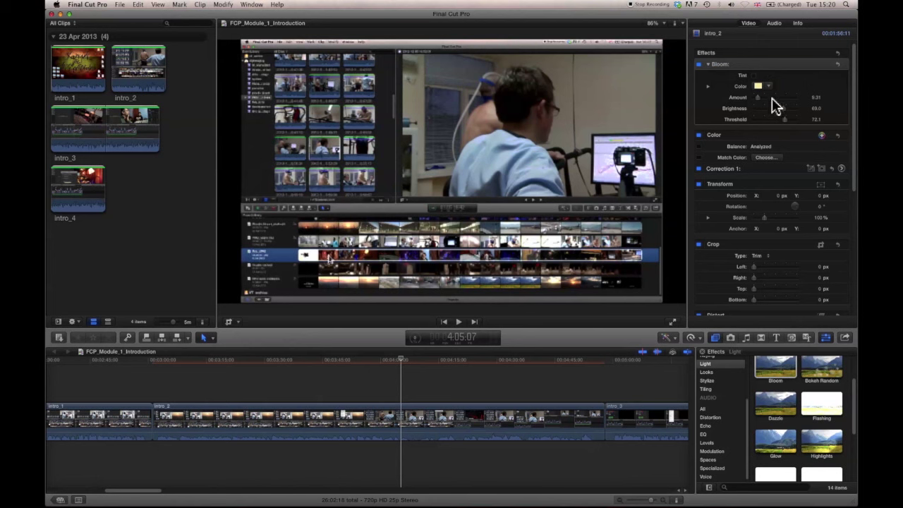
drag(760, 97, 782, 98)
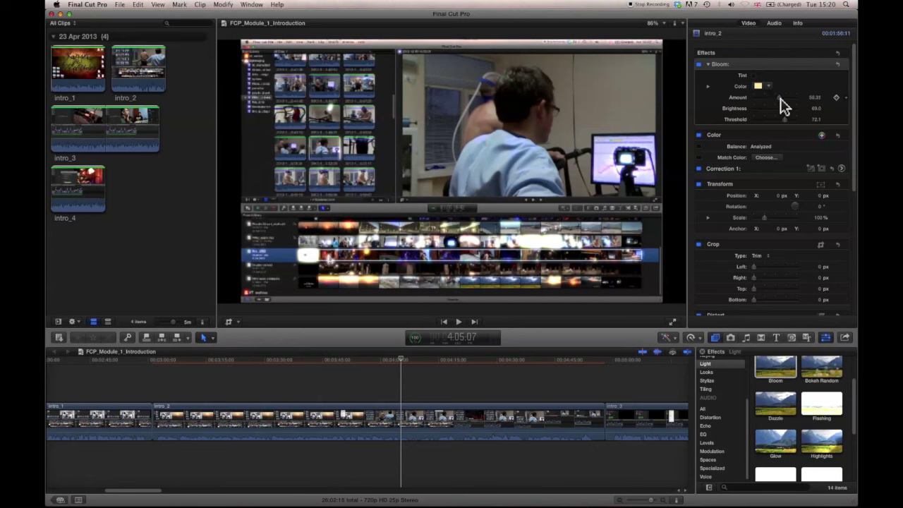
drag(784, 109, 791, 120)
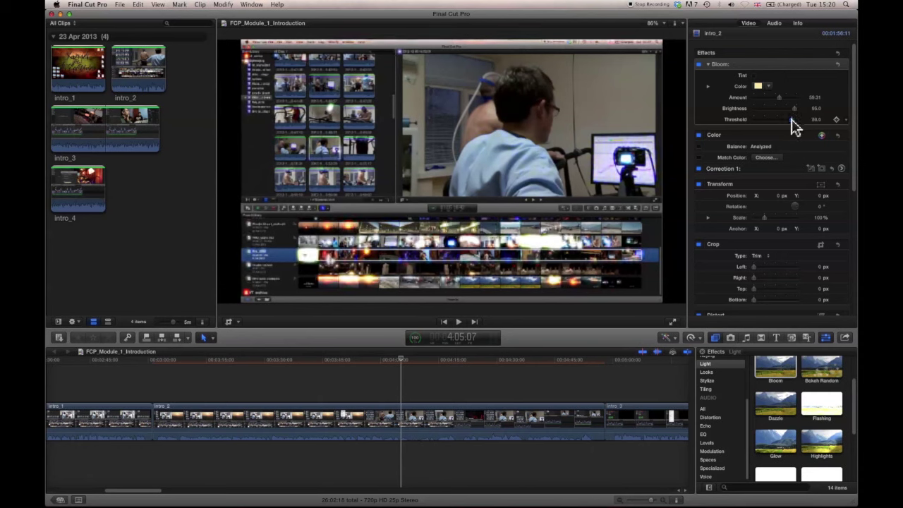
Step: Undo the Bloom parameter changes and the application of Bloom to the intro_2 clip
click(297, 416)
key(super+z)
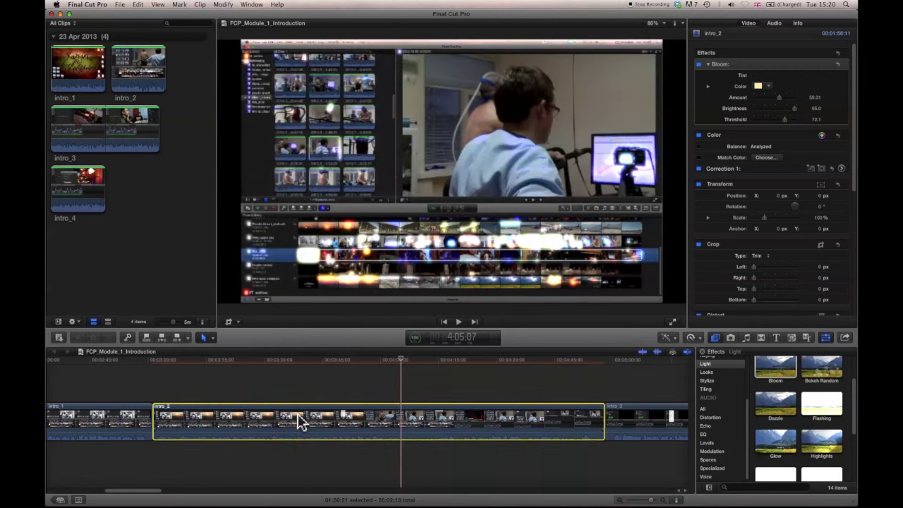
key(super+z)
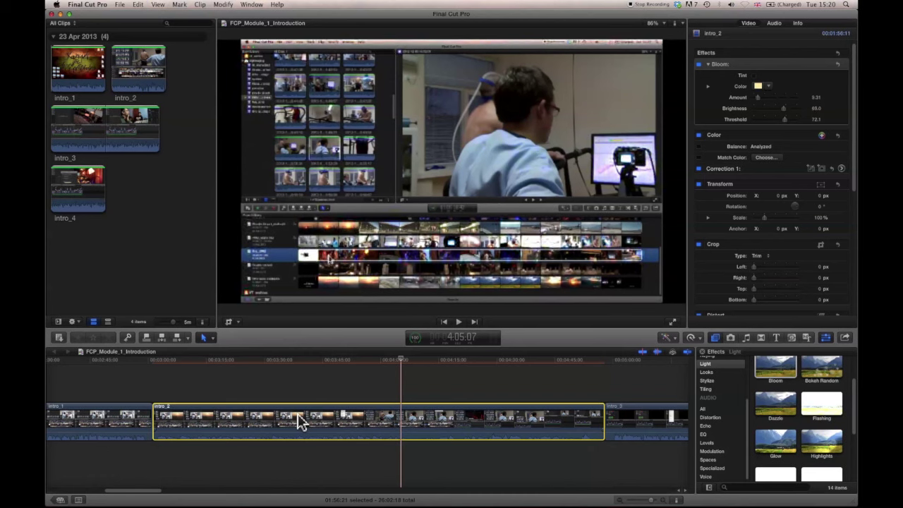
key(super+z)
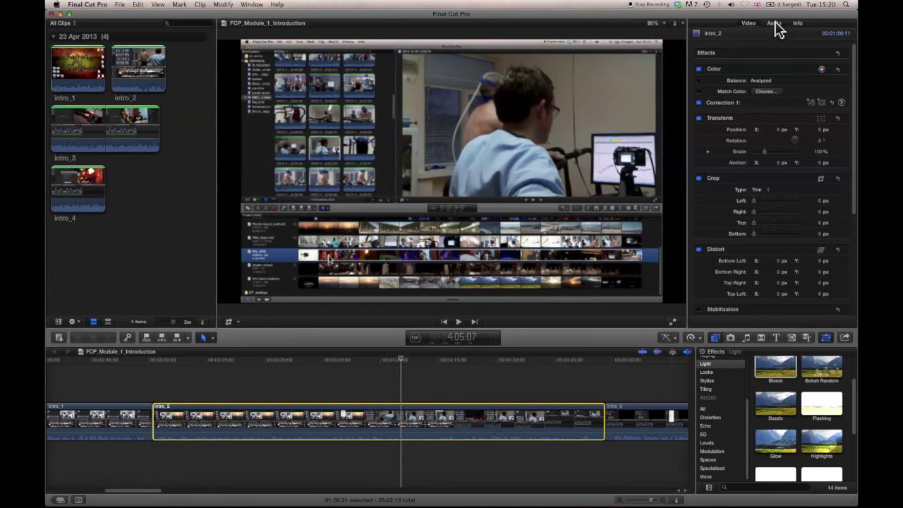
Step: Remove the Tape Delay audio effect from the intro_2 clip
click(774, 24)
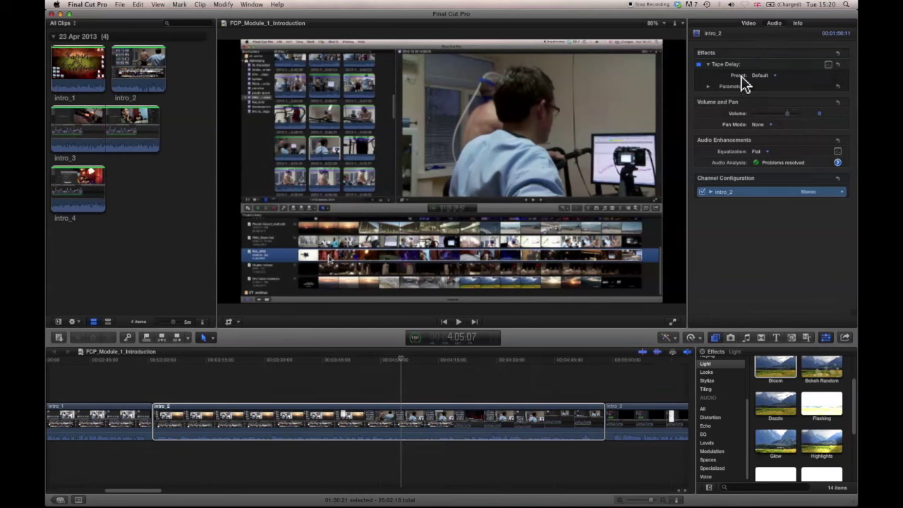
key(Delete)
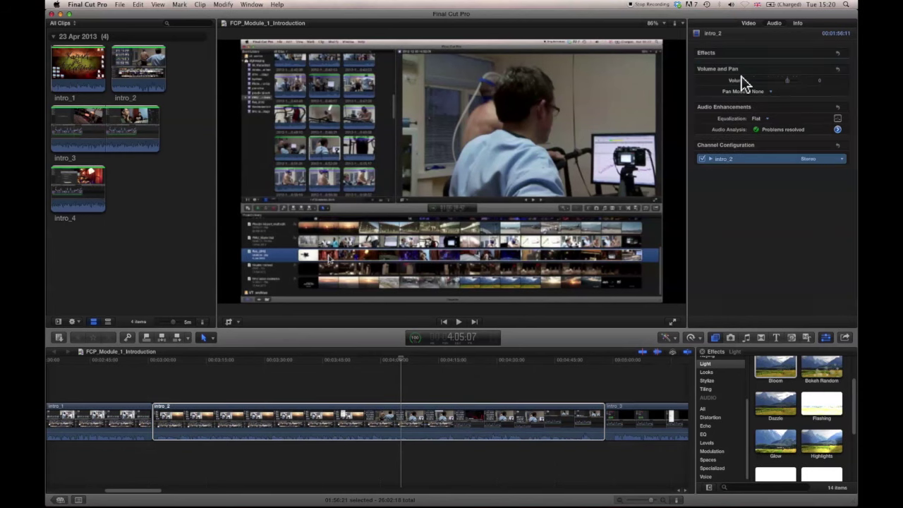
click(484, 469)
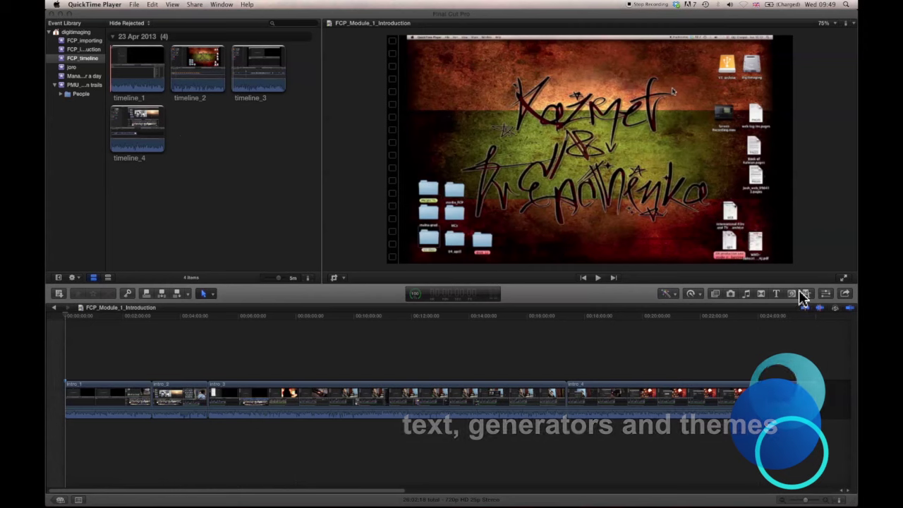
Step: Place the Assembler title from Build In/Out above the start of intro_1 and extend its duration to about 2 min 22 s
click(776, 294)
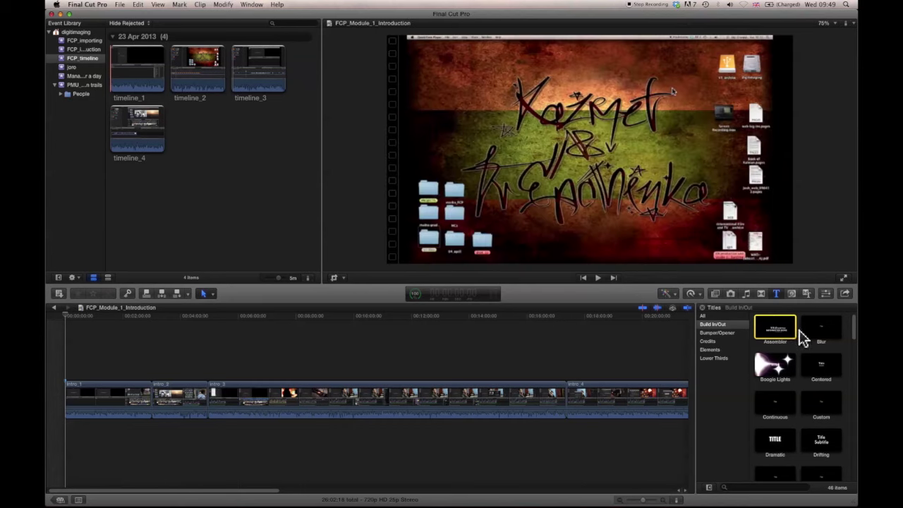
drag(775, 332, 68, 365)
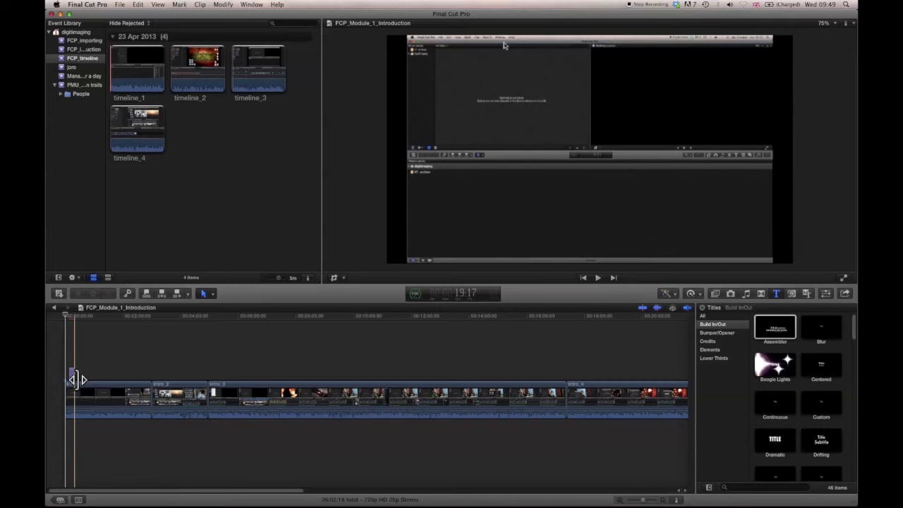
drag(73, 373, 137, 375)
click(103, 374)
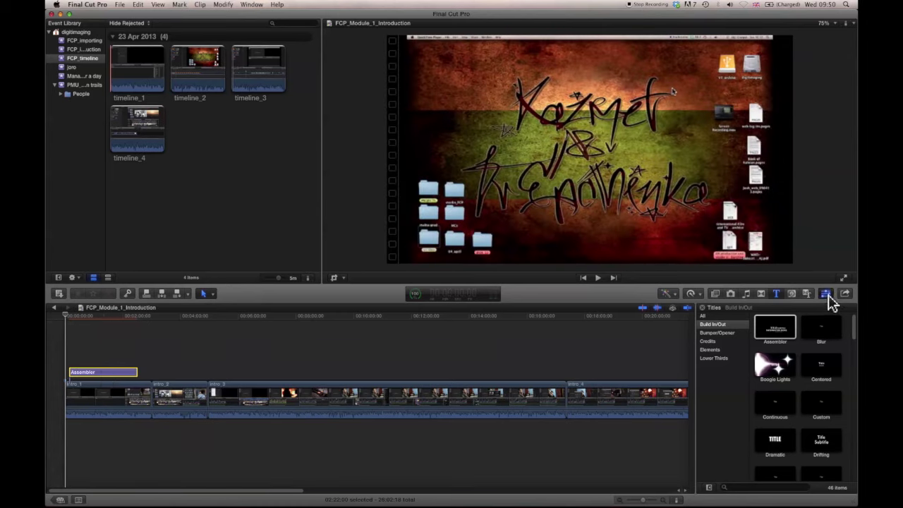
Step: Show the Assembler title in the viewer at about 48 seconds and examine its published parameters and text settings in the inspector
click(828, 297)
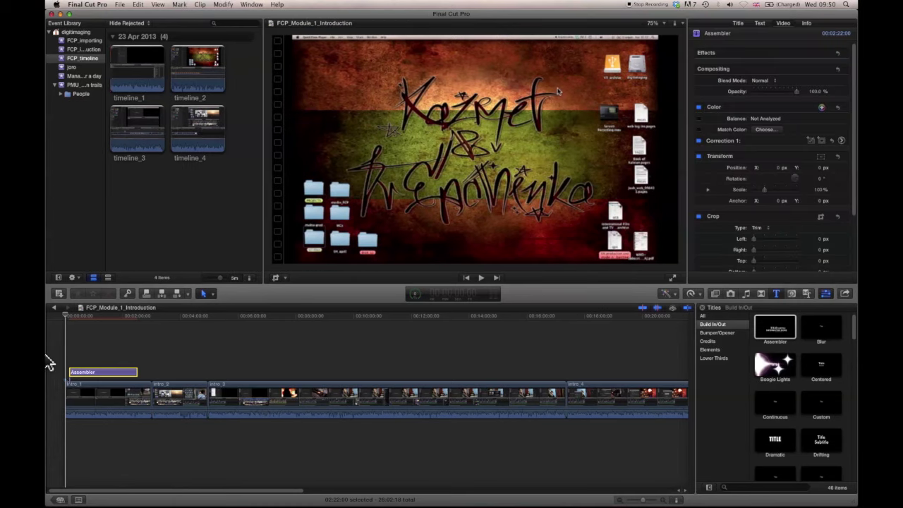
click(88, 324)
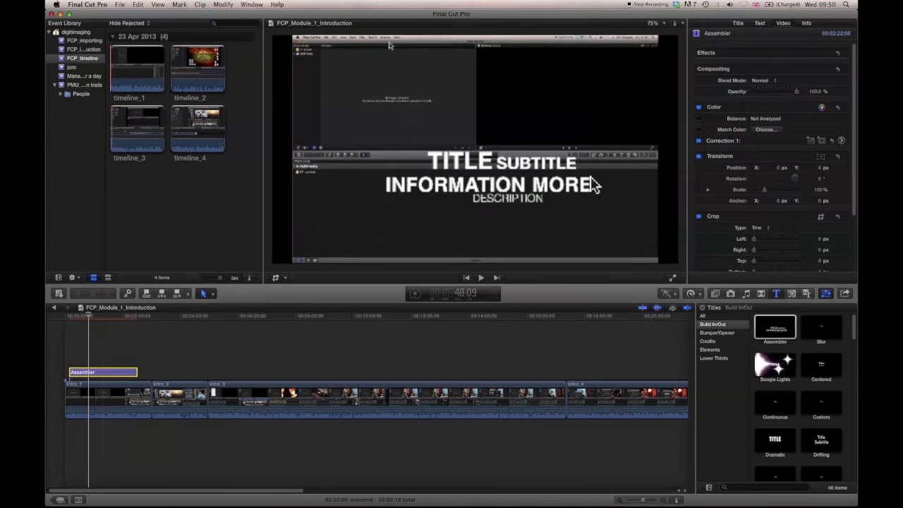
click(738, 24)
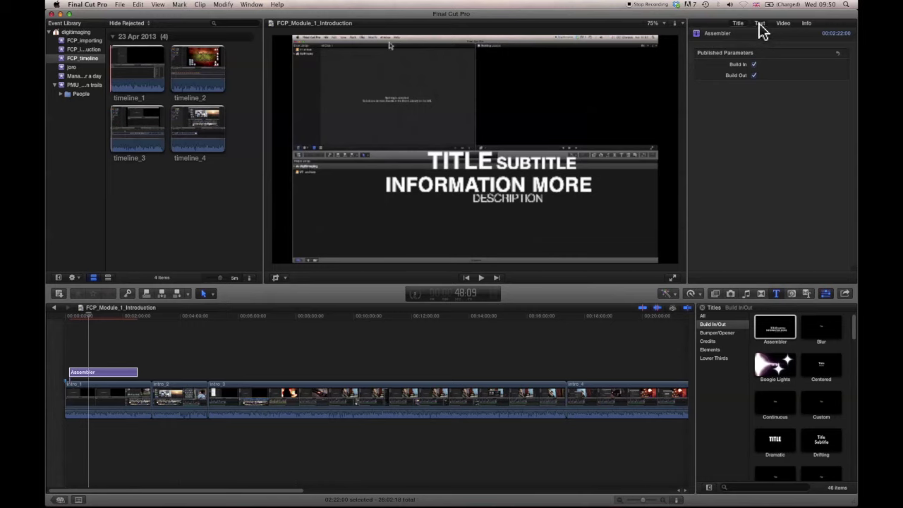
click(759, 24)
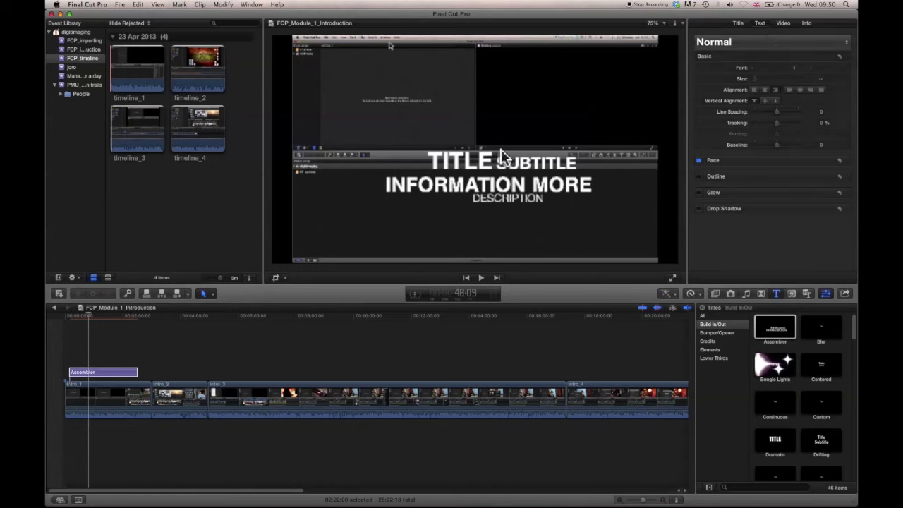
Step: Replace the Assembler title's TITLE placeholder with "Final" and its SUBTITLE placeholder with "cut"
click(107, 374)
click(462, 160)
double_click(455, 160)
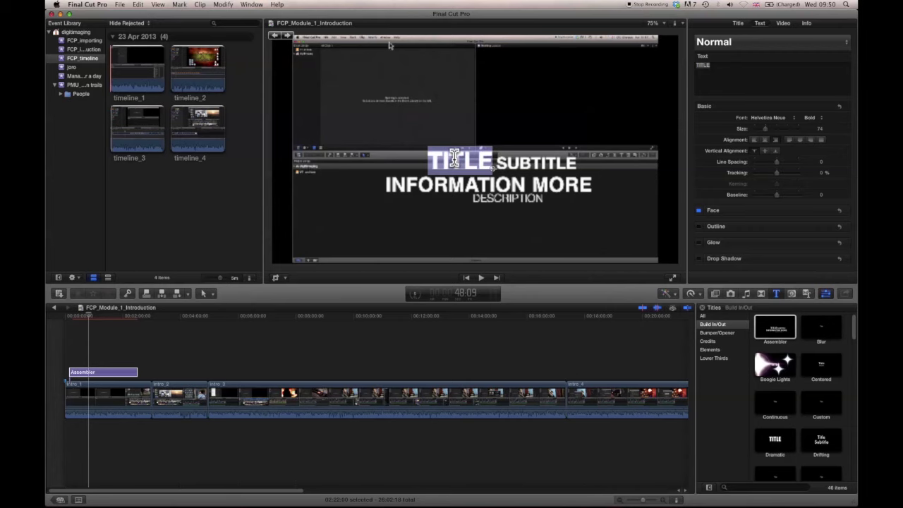
text(Final)
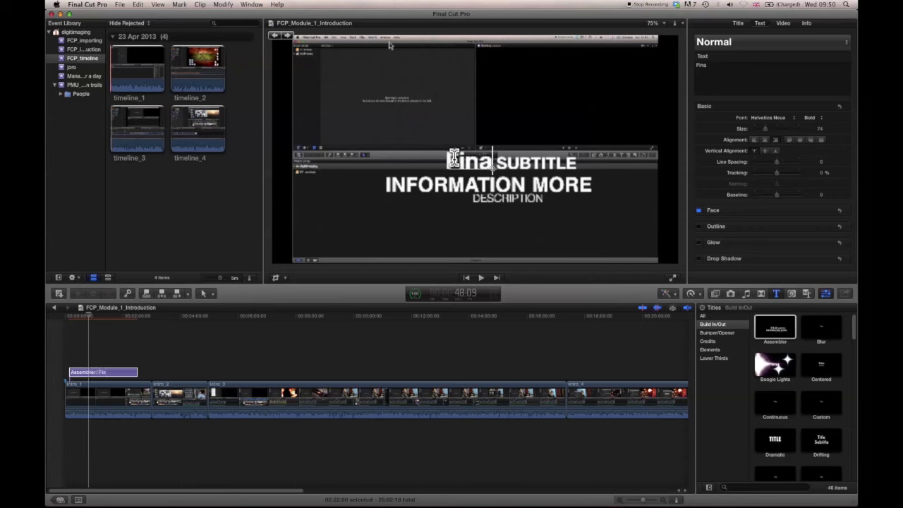
double_click(533, 163)
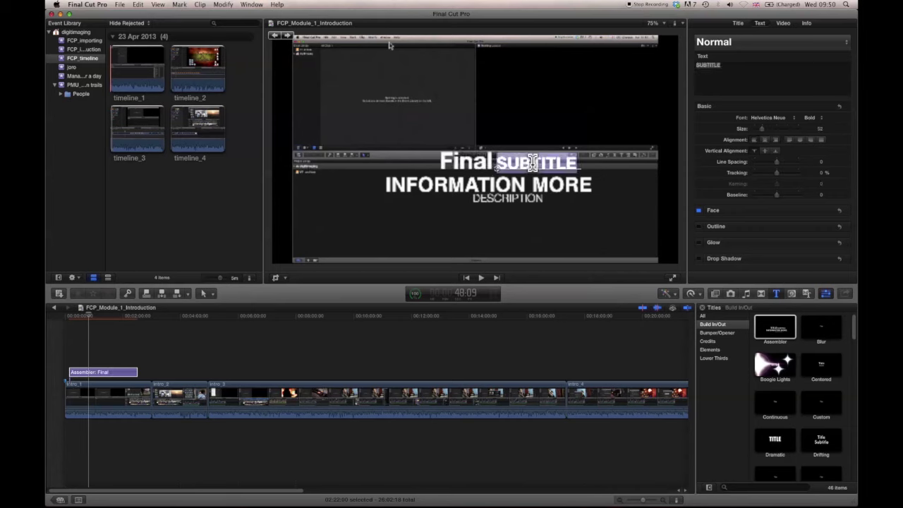
text(cut)
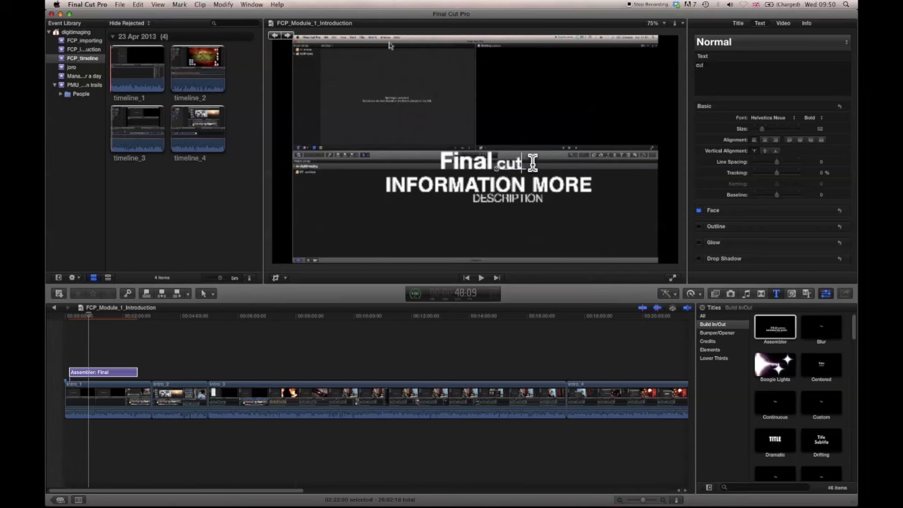
Step: Replace the Assembler title's INFORMATION placeholder with "pro" and its MORE placeholder with "training"
click(468, 187)
double_click(470, 185)
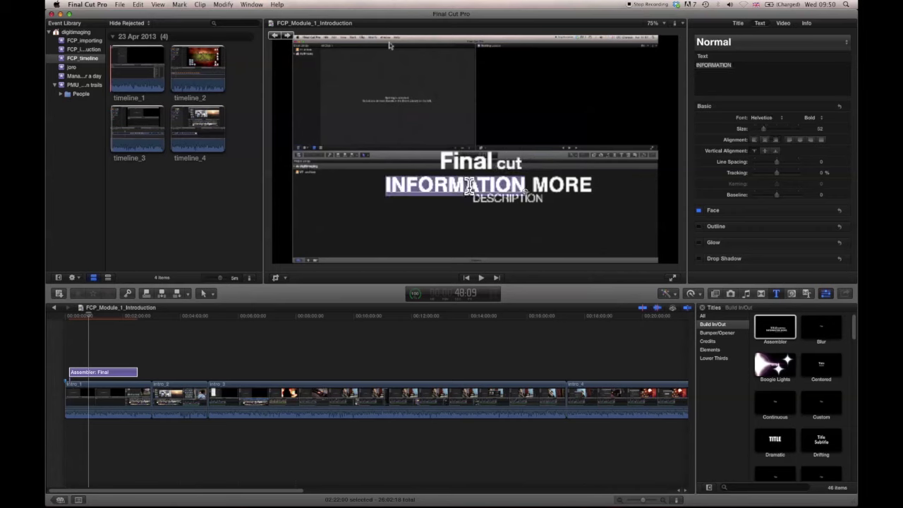
text(pro)
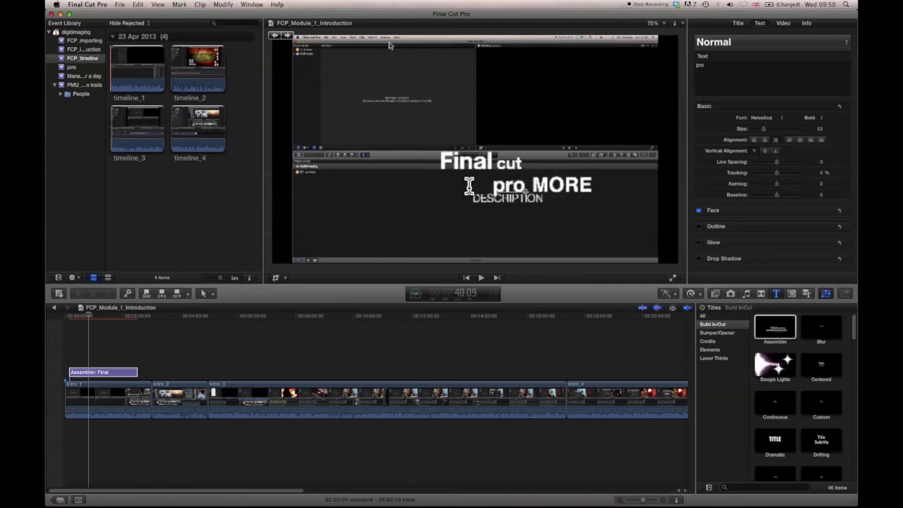
double_click(541, 186)
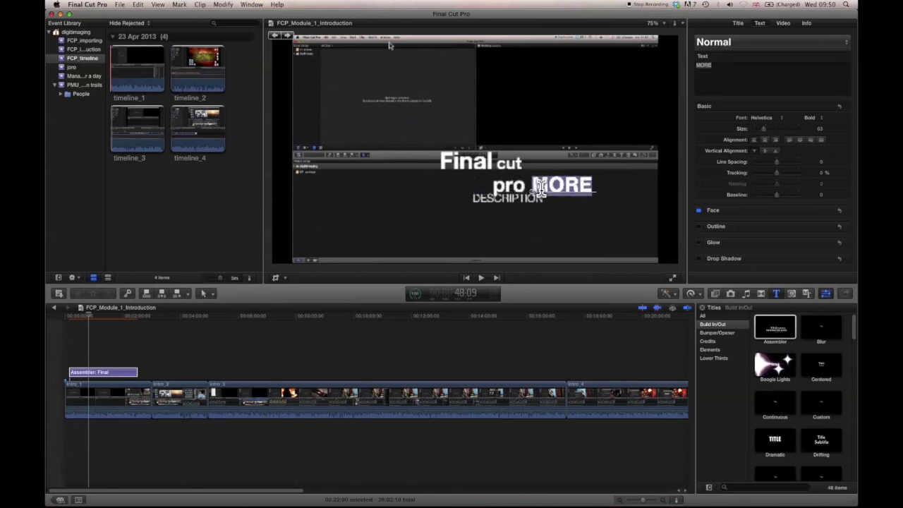
text(traini)
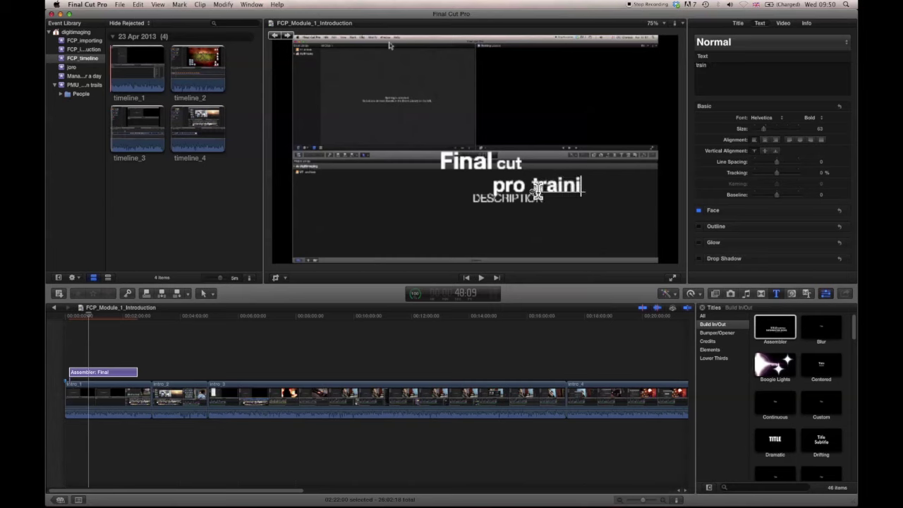
text(ng)
Step: Replace the Assembler title's DESCRIPTION placeholder with "basic level" and enlarge that text to size 56
double_click(517, 198)
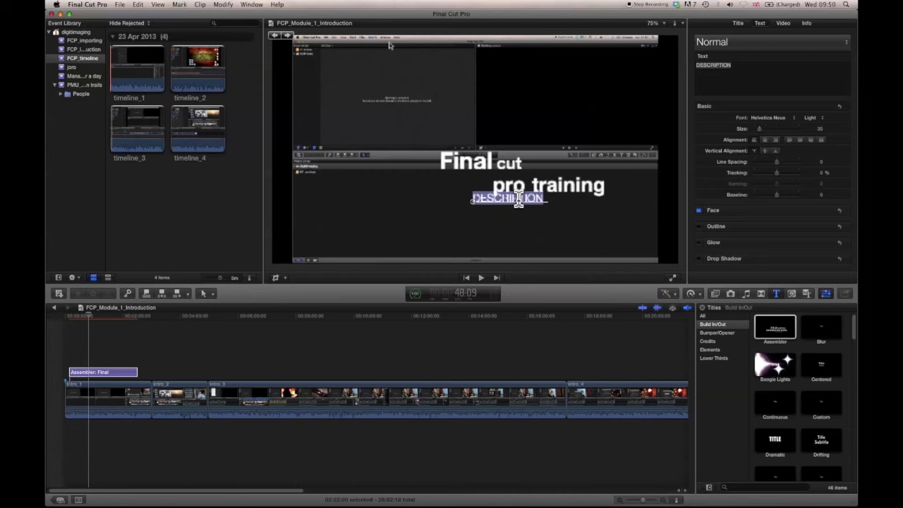
text(basic level)
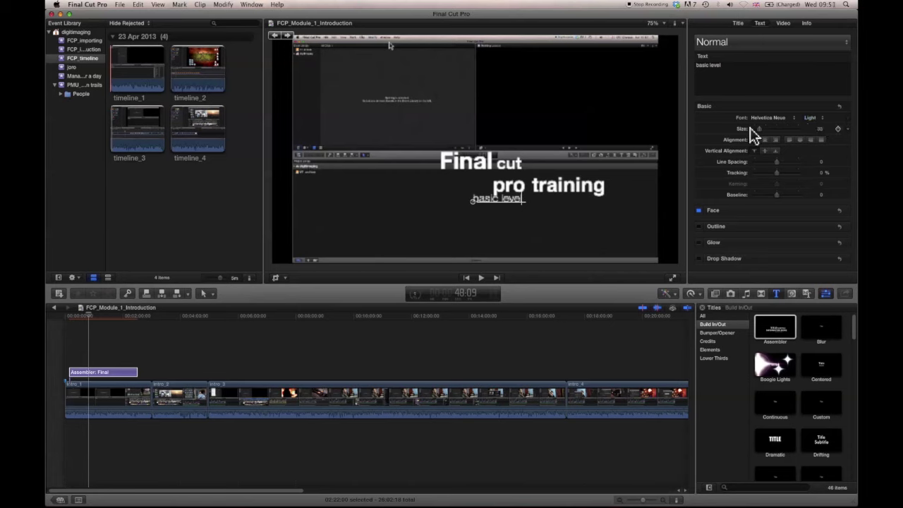
drag(759, 129, 761, 134)
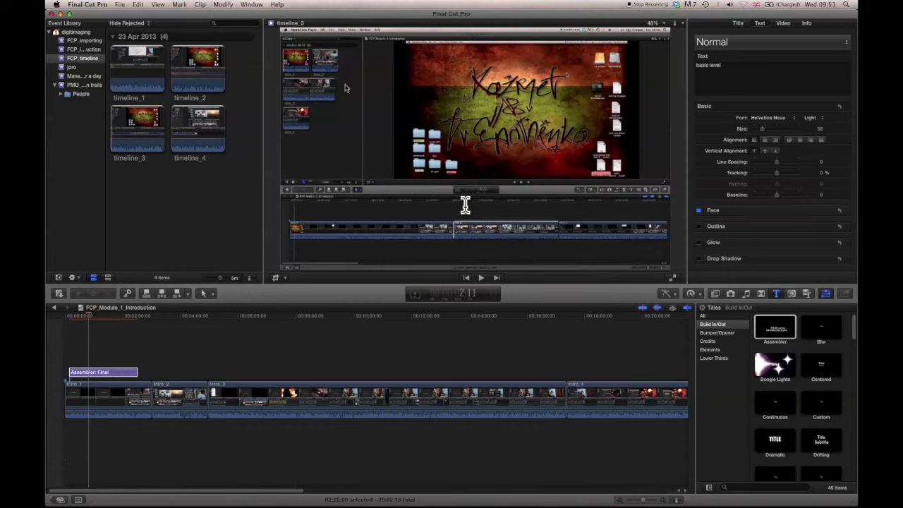
Step: Move the "basic level" text line slightly down in the viewer so it clears the "pro training" line
click(115, 375)
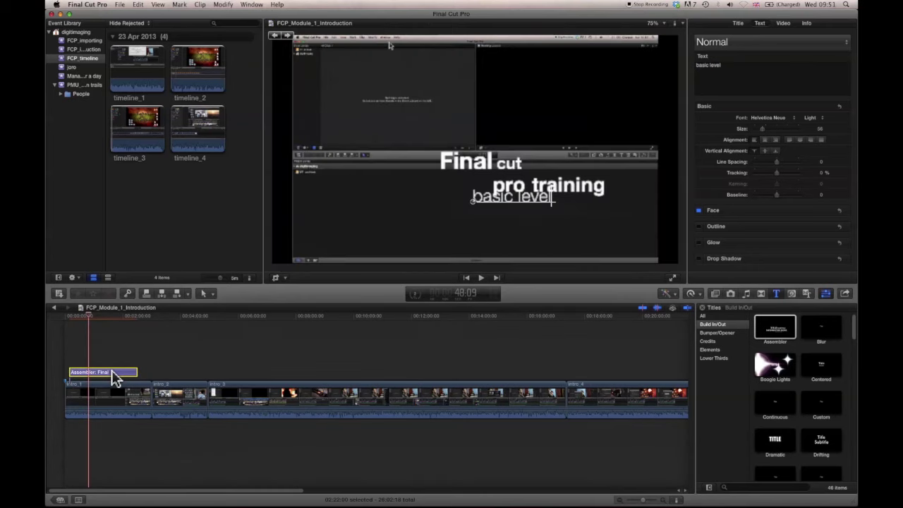
click(474, 205)
drag(472, 201, 473, 210)
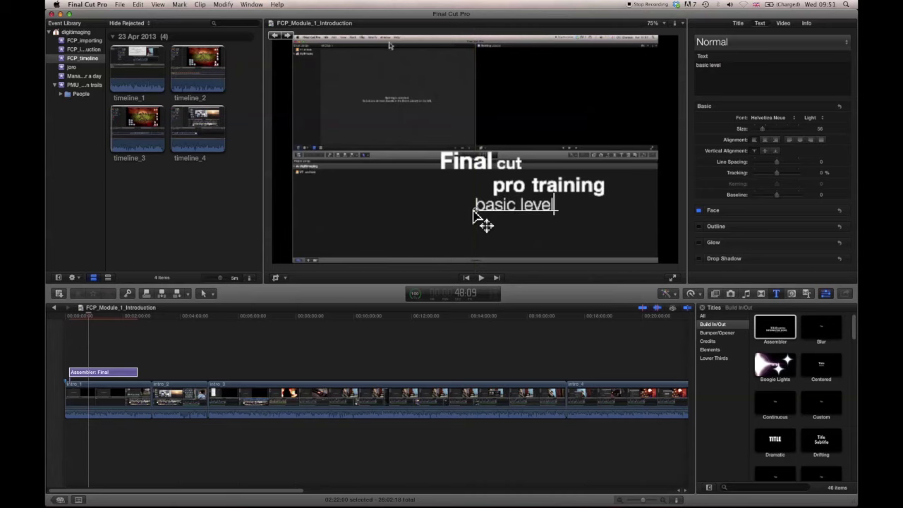
Step: Play the Assembler title from near its start and try to shorten it from its end
click(74, 326)
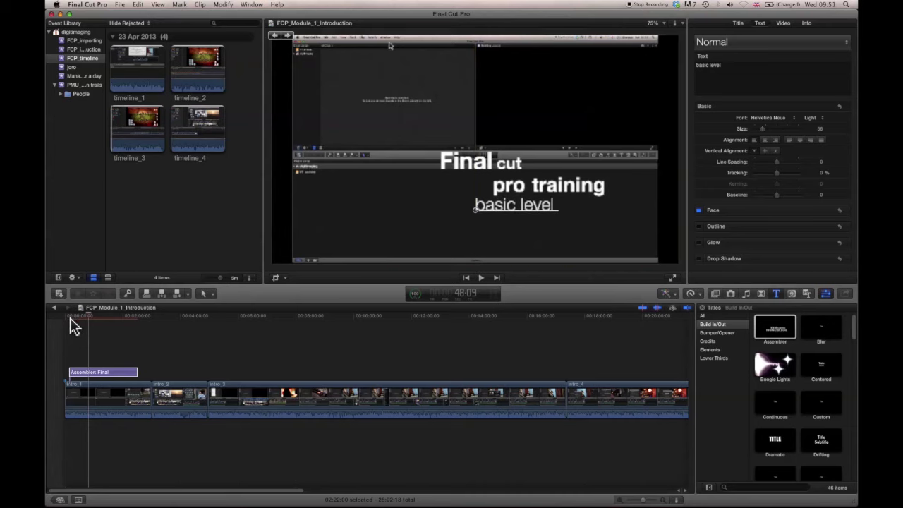
key(space)
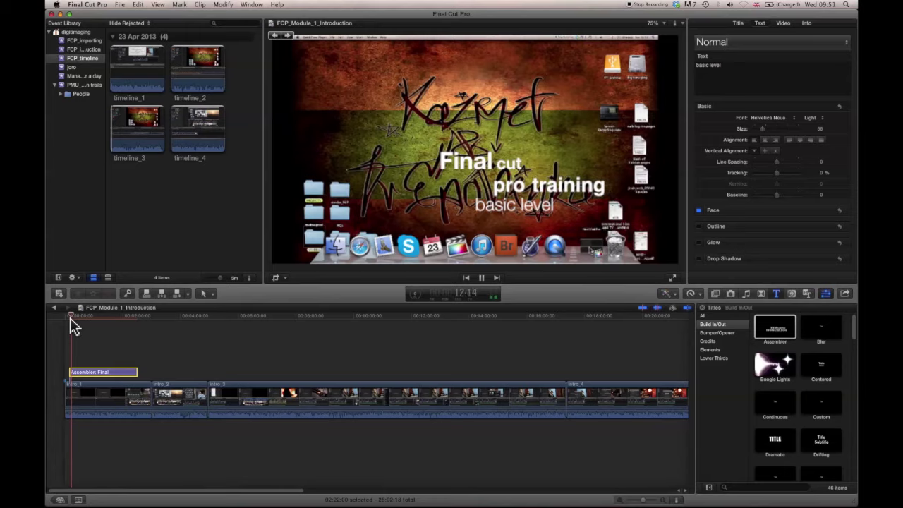
drag(134, 372, 84, 379)
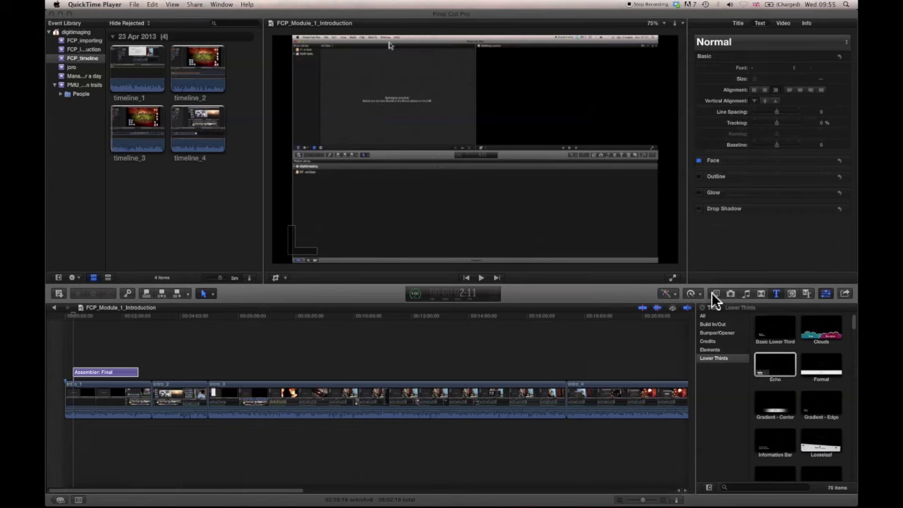
Step: Insert the Grunge generator from Textures before intro_1, beneath the Assembler title, and extend it to about 1 min 17 s
click(790, 297)
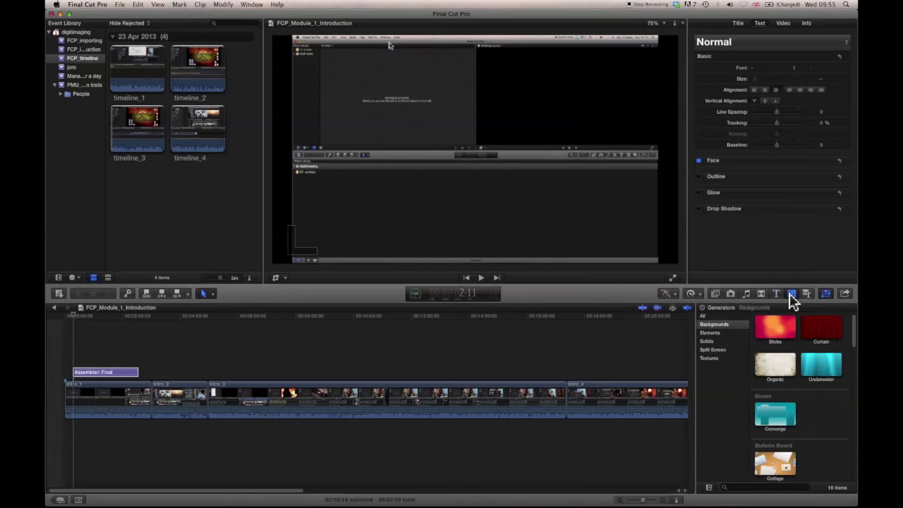
click(710, 333)
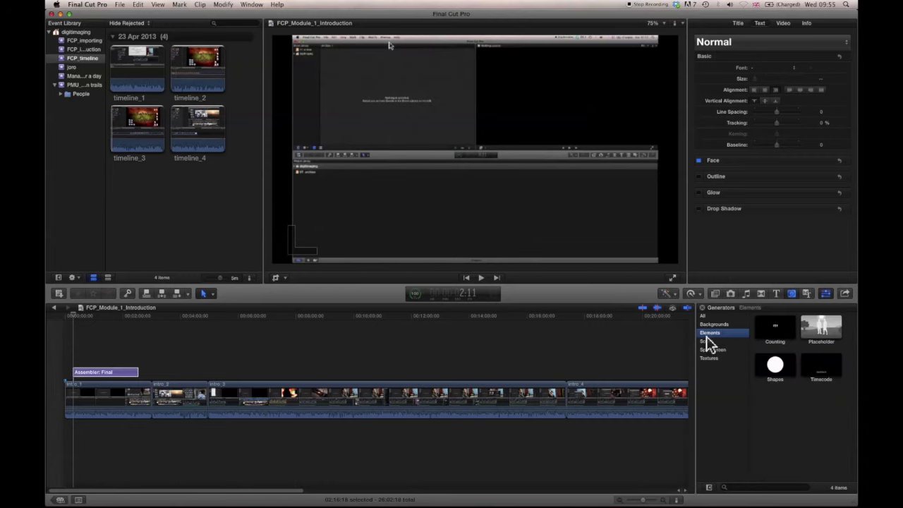
click(704, 341)
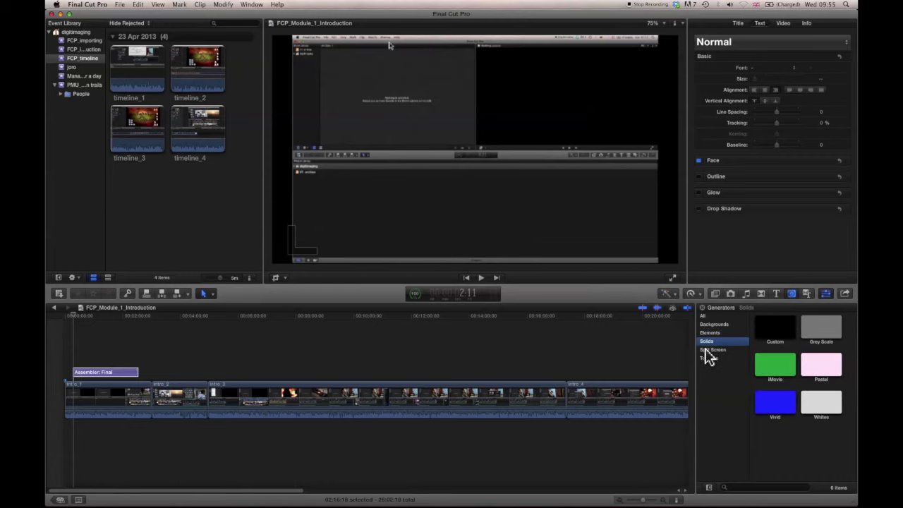
click(707, 350)
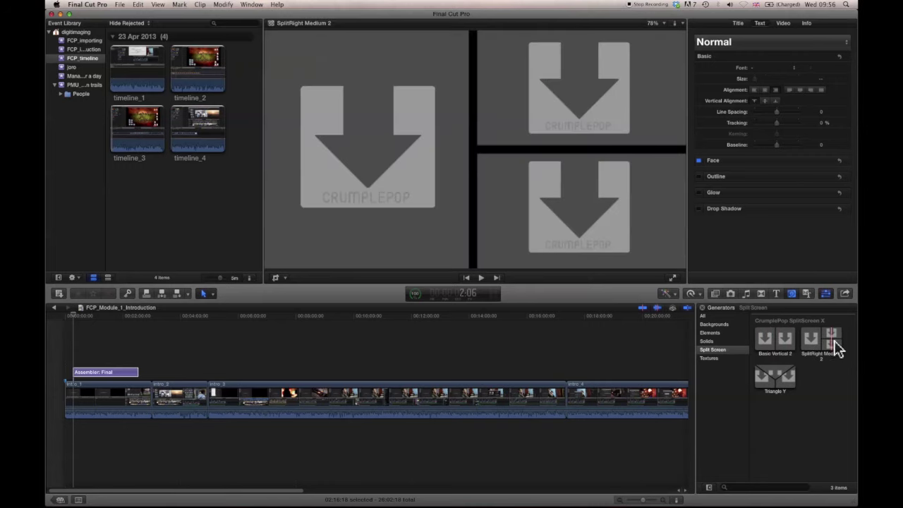
click(706, 359)
click(773, 376)
drag(773, 375, 66, 396)
click(67, 394)
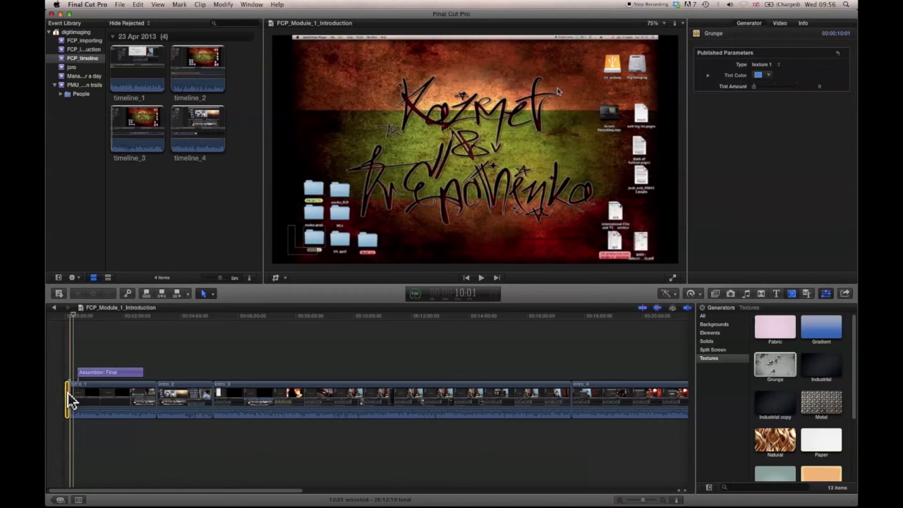
drag(67, 394, 84, 374)
Step: Try to apply the Cross Dissolve transition to the Grunge generator and play across its cut to intro_1
click(761, 294)
click(704, 350)
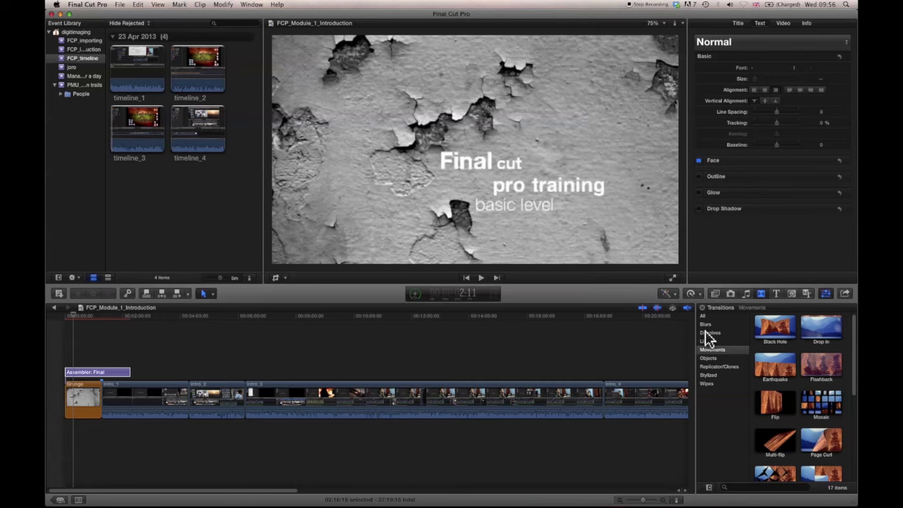
click(706, 332)
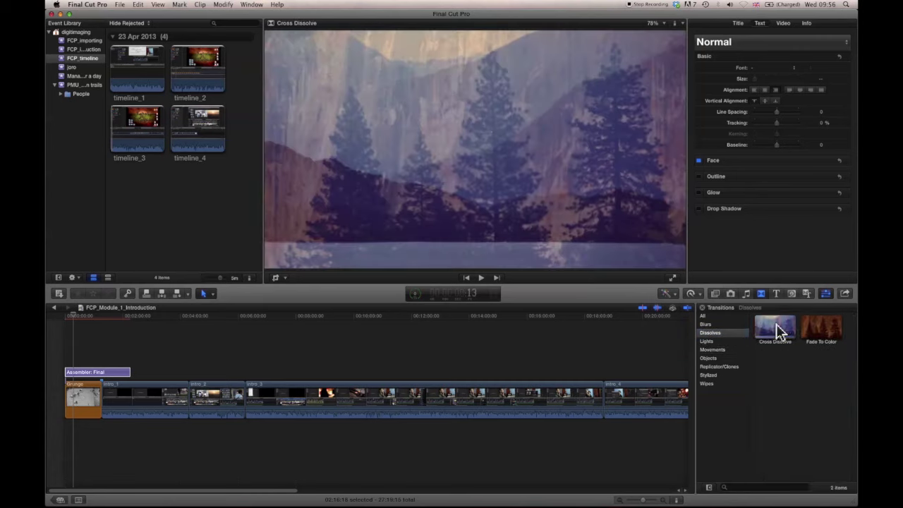
drag(777, 332, 92, 390)
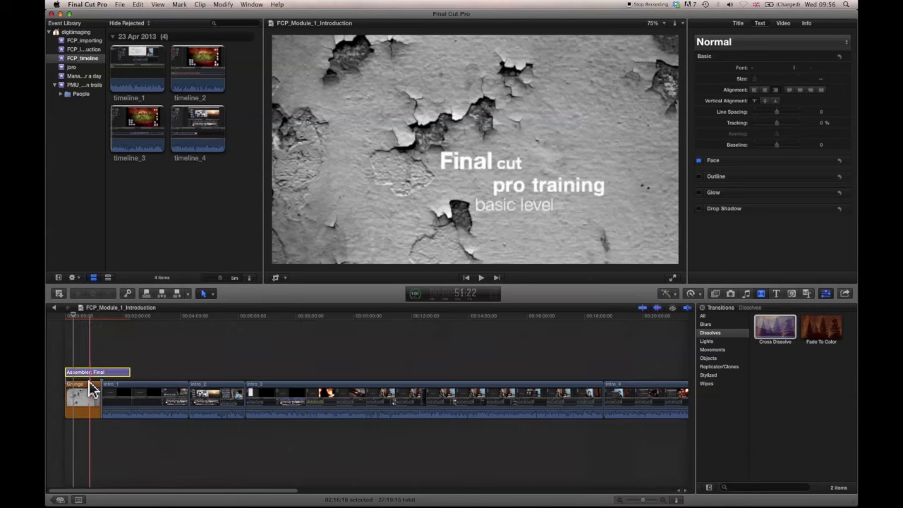
click(96, 322)
key(space)
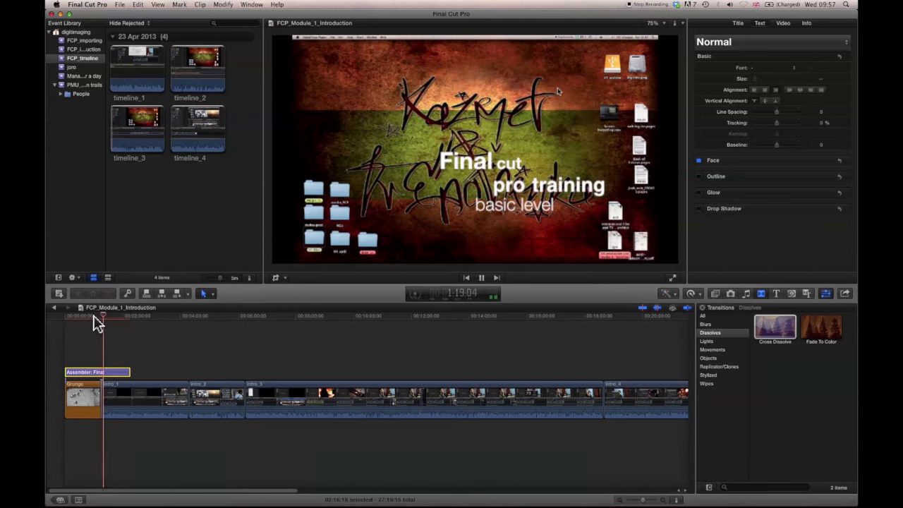
key(space)
Step: Lift the Grunge generator out of the primary storyline and shorten the gap left beneath it to about 41 s
click(85, 394)
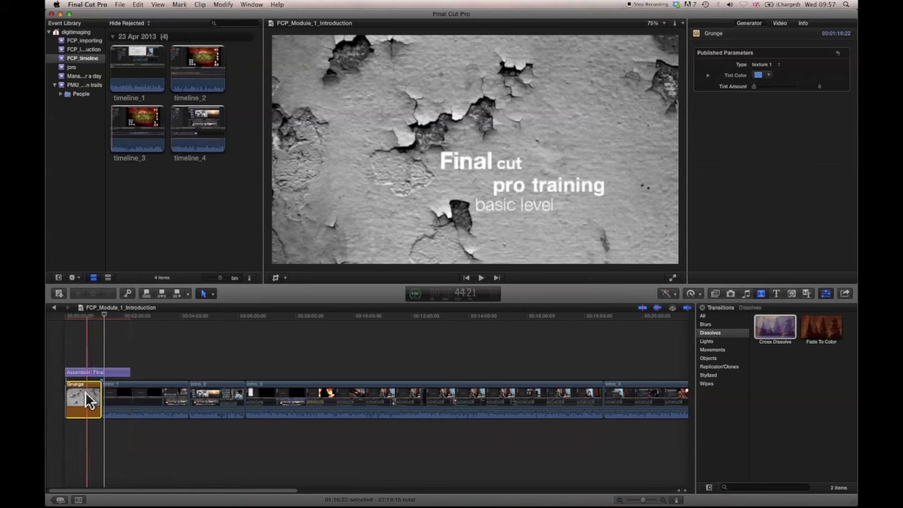
right_click(87, 400)
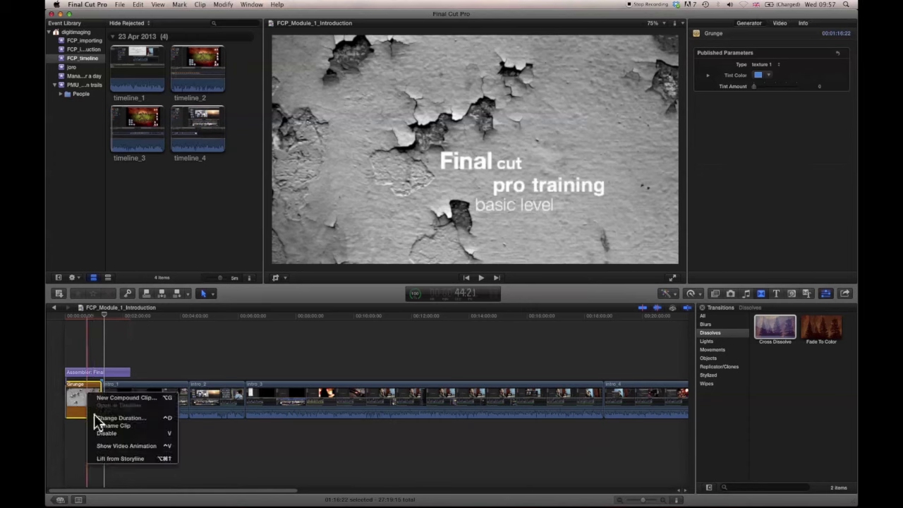
click(103, 459)
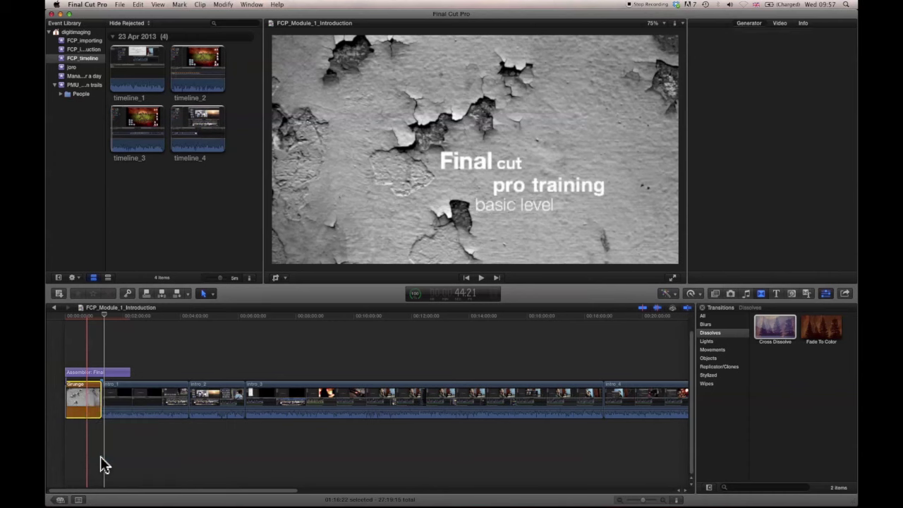
click(83, 404)
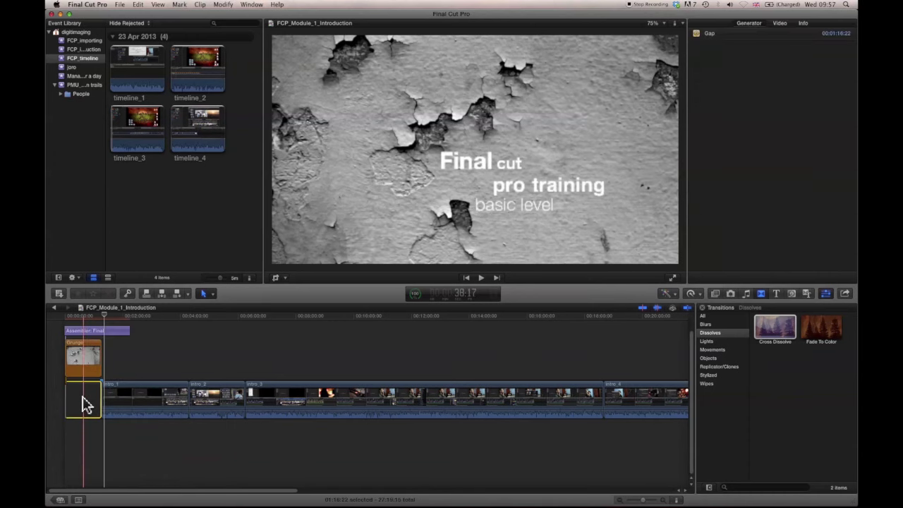
drag(98, 396, 84, 396)
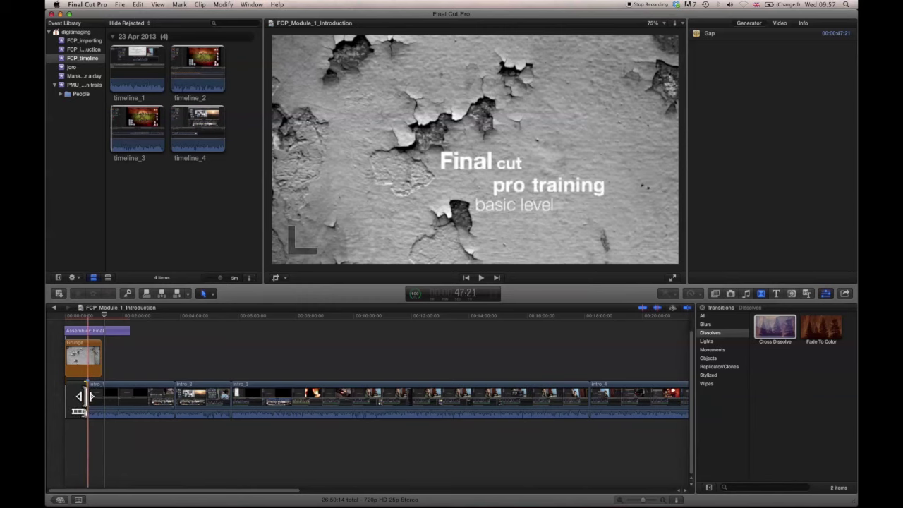
Step: Show the Grunge generator's video animation, expand its Compositing: Opacity lane and lower the opacity
click(83, 361)
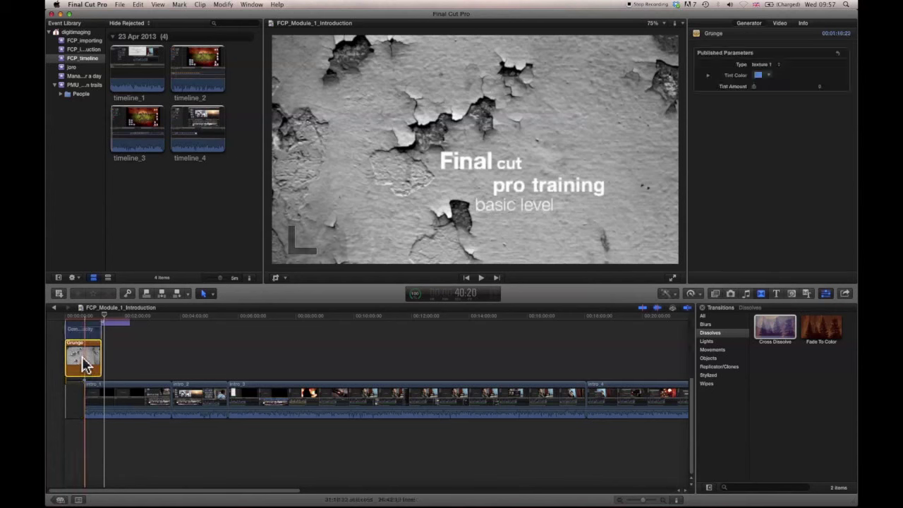
key(super+z)
key(super+z)
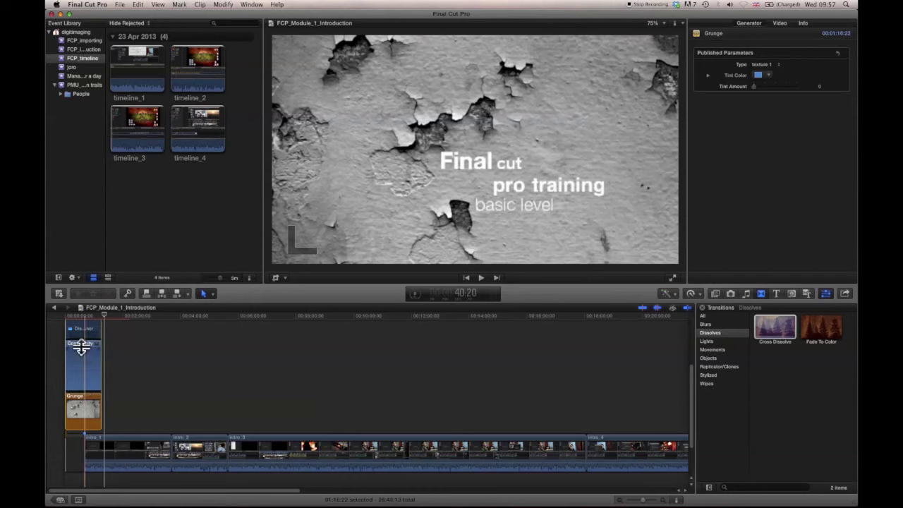
drag(81, 344, 79, 375)
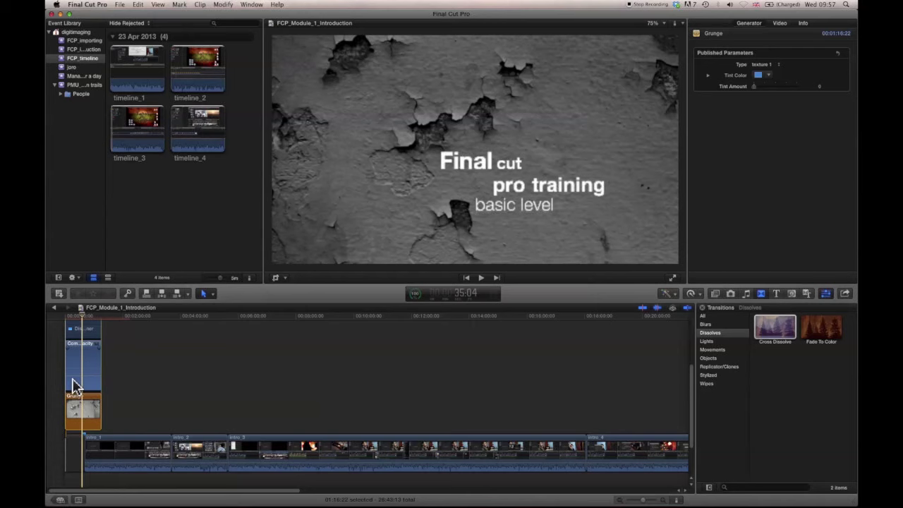
Step: Fade the Grunge generator's opacity out over intro_1 and try trimming its end, checking the blend in playback
key(space)
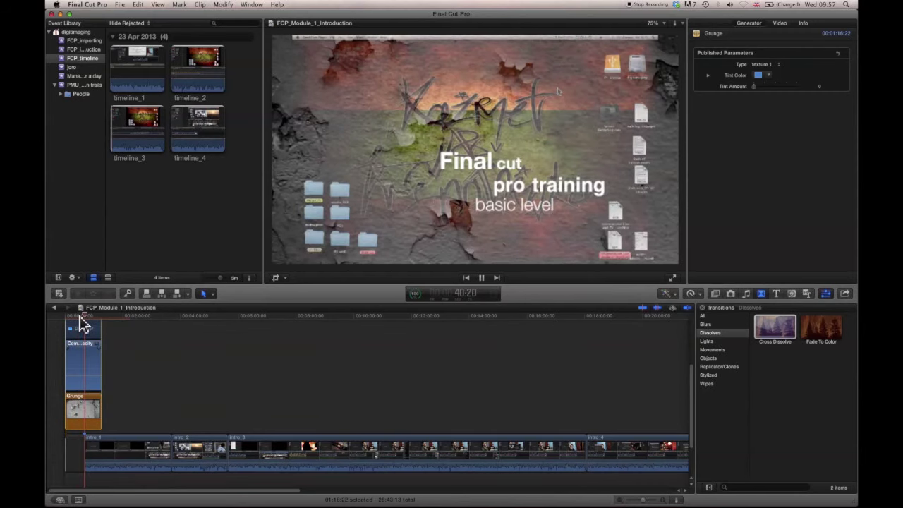
key(space)
key(space)
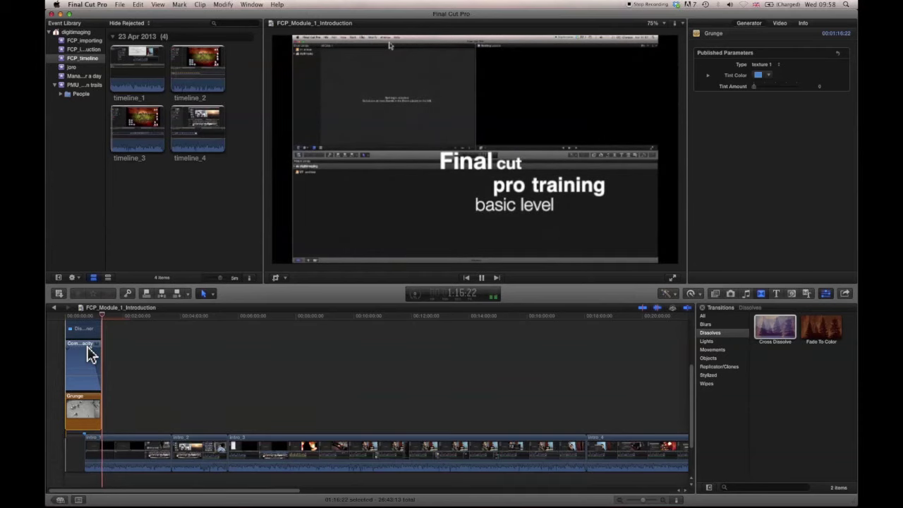
key(space)
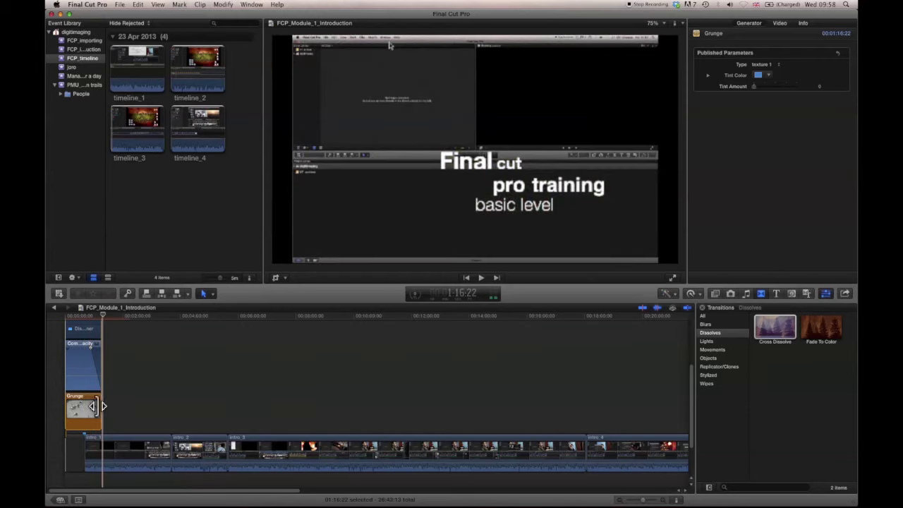
drag(100, 404, 94, 405)
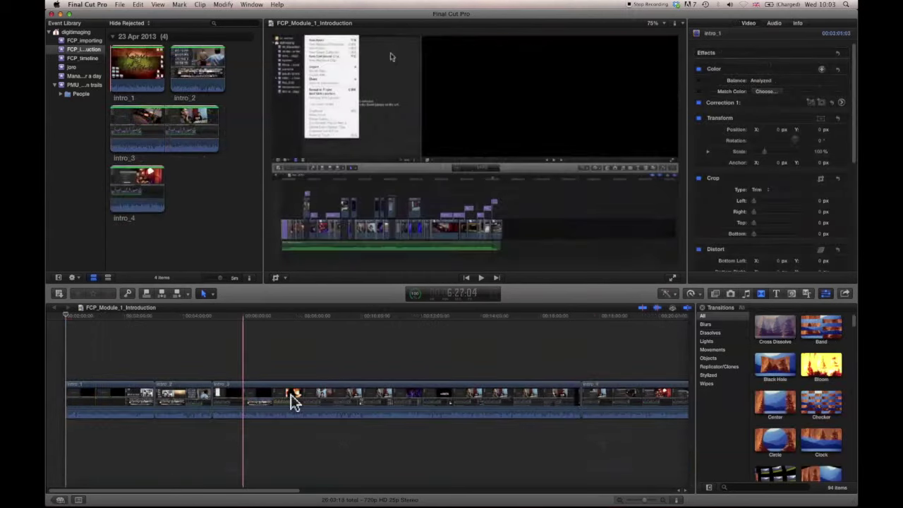
Step: Show the Documentary theme's items in the Themes collection and hide the inspector
click(804, 293)
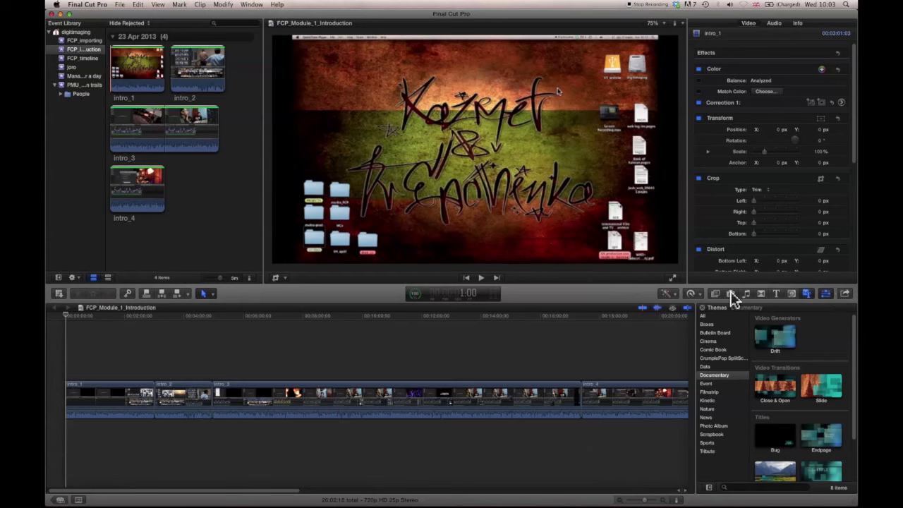
click(824, 294)
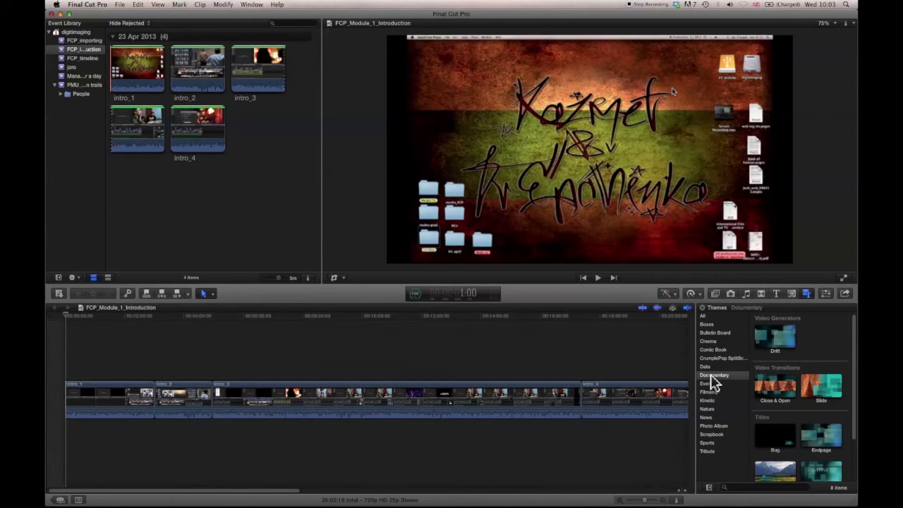
Step: Show the Tribute theme's items and insert its Flow generator at the start of the primary storyline, before intro_1
click(711, 426)
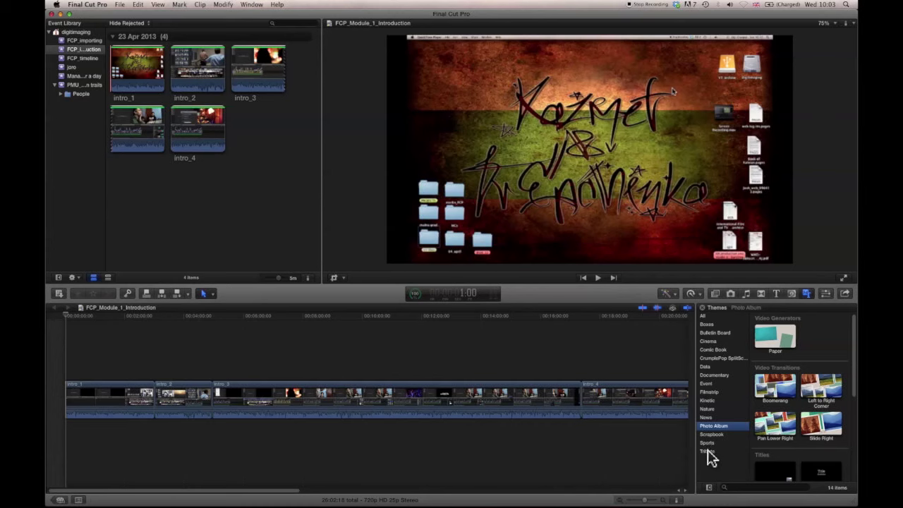
click(708, 451)
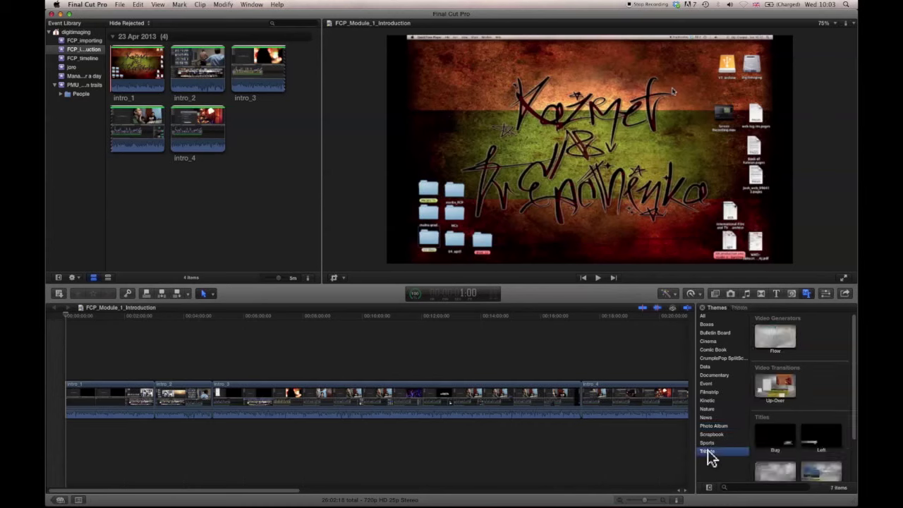
drag(769, 338, 56, 397)
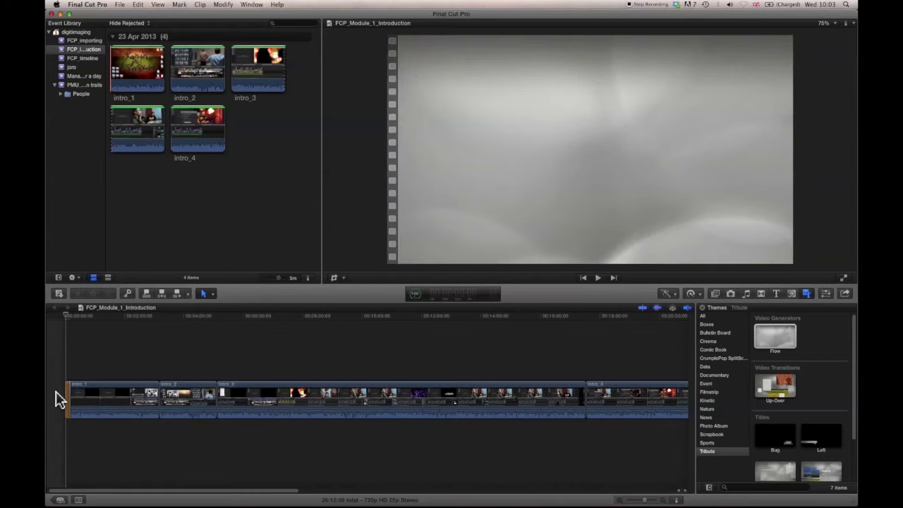
Step: Add a transition between the Flow generator and intro_1 and lengthen it in the Precision Editor, checking the result in playback
click(69, 399)
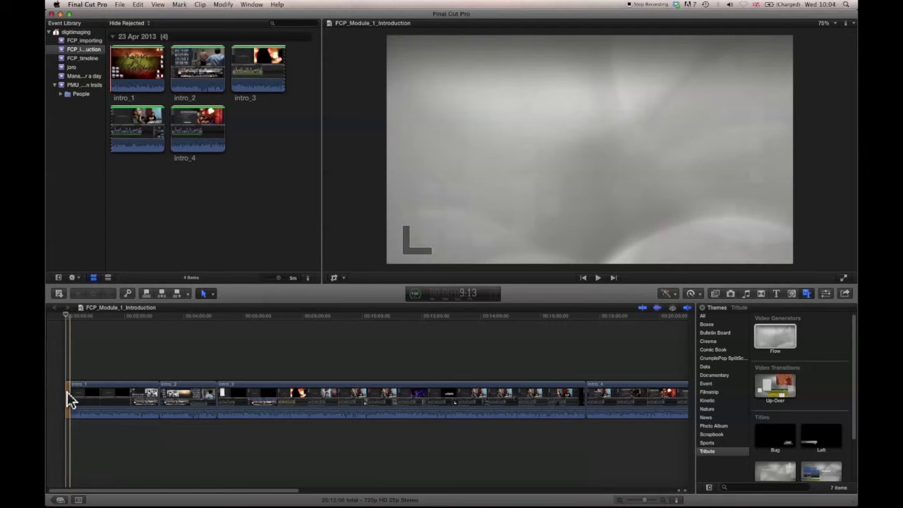
drag(69, 399, 67, 397)
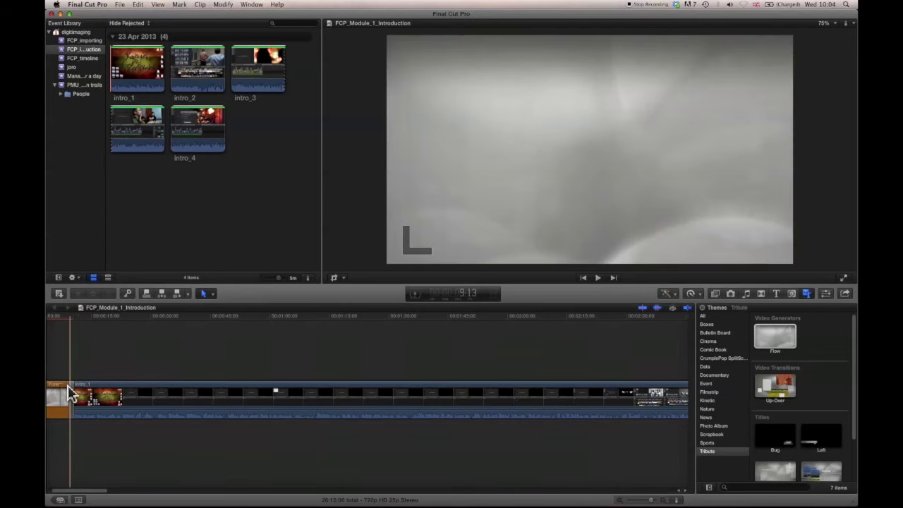
double_click(72, 395)
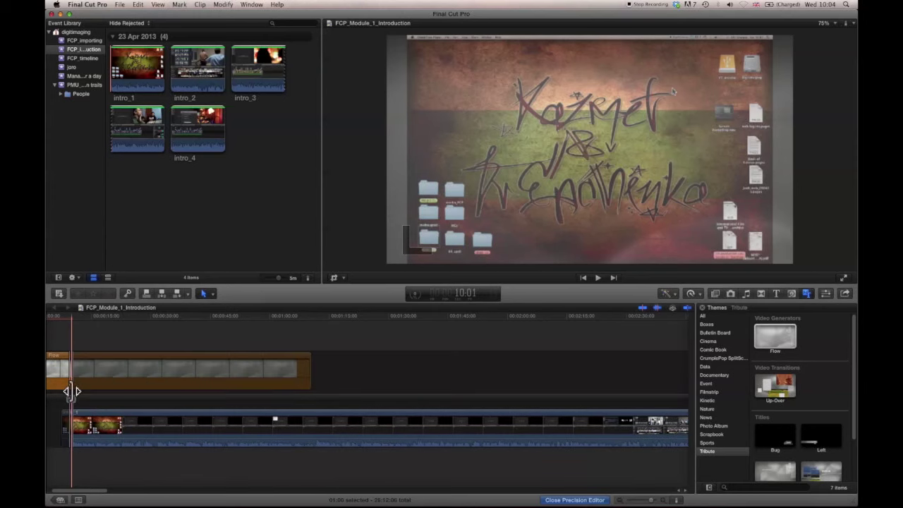
drag(70, 402, 91, 399)
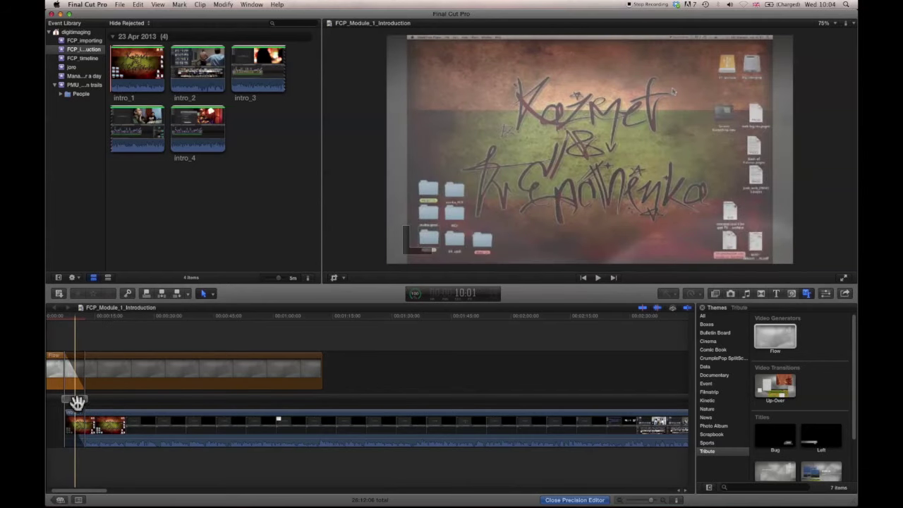
click(557, 501)
click(133, 463)
key(space)
key(space)
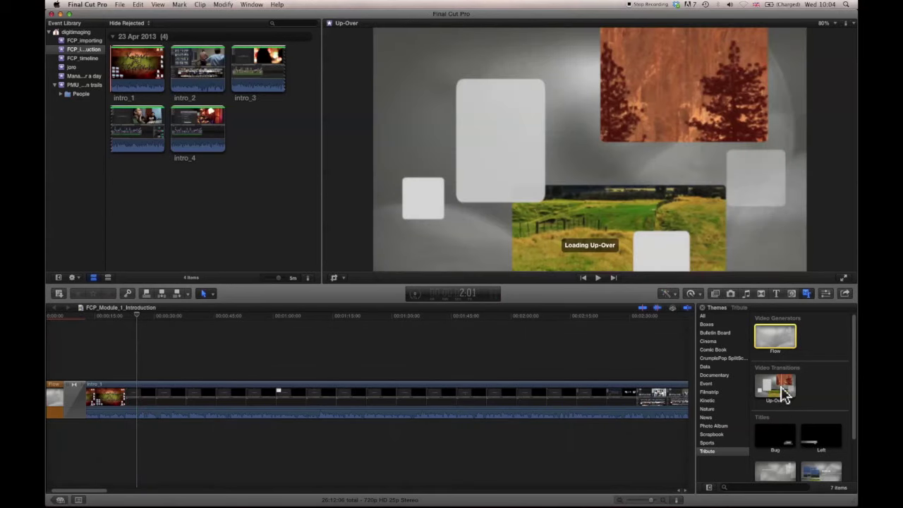
Step: Replace the transition between Flow and intro_1 with the Tribute theme's Up-Over transition and play it back
drag(784, 397, 75, 396)
key(space)
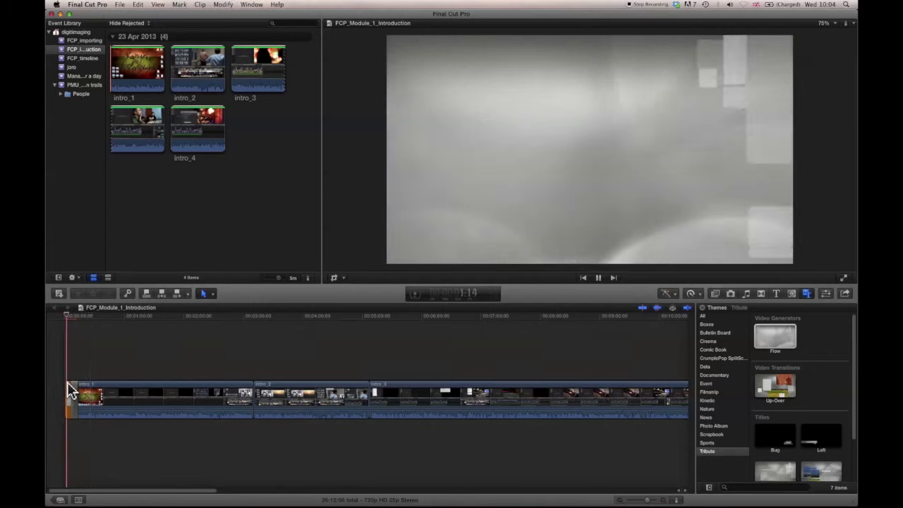
click(67, 383)
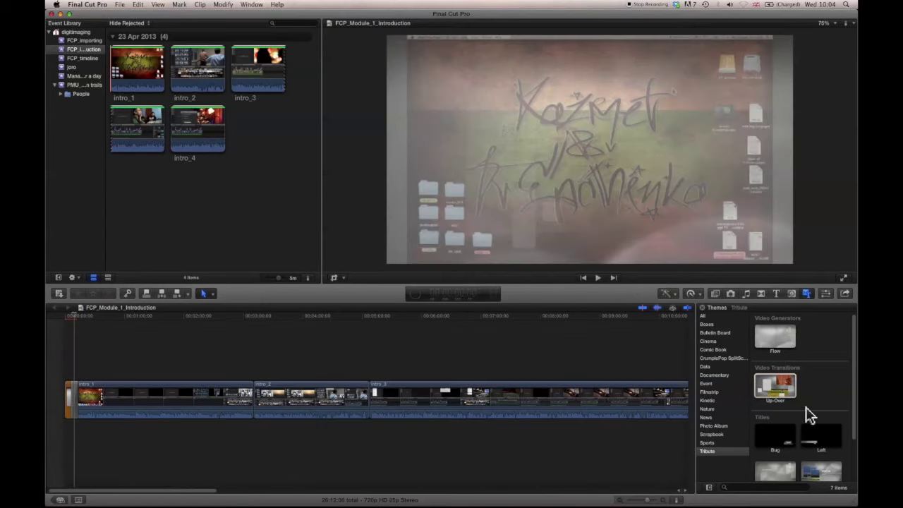
Step: Apply the Up-Over transition to the edit between intro_1 and intro_2 and play across it
click(778, 393)
drag(776, 392, 254, 403)
click(486, 181)
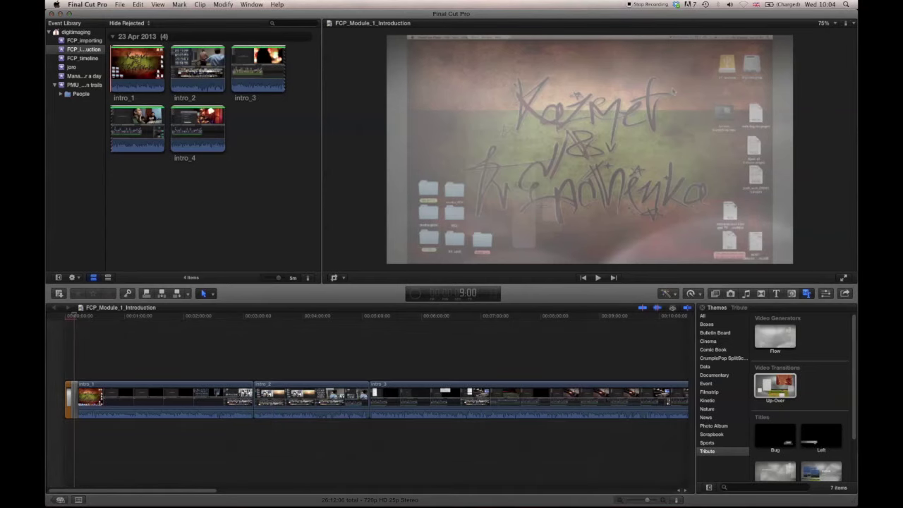
click(248, 323)
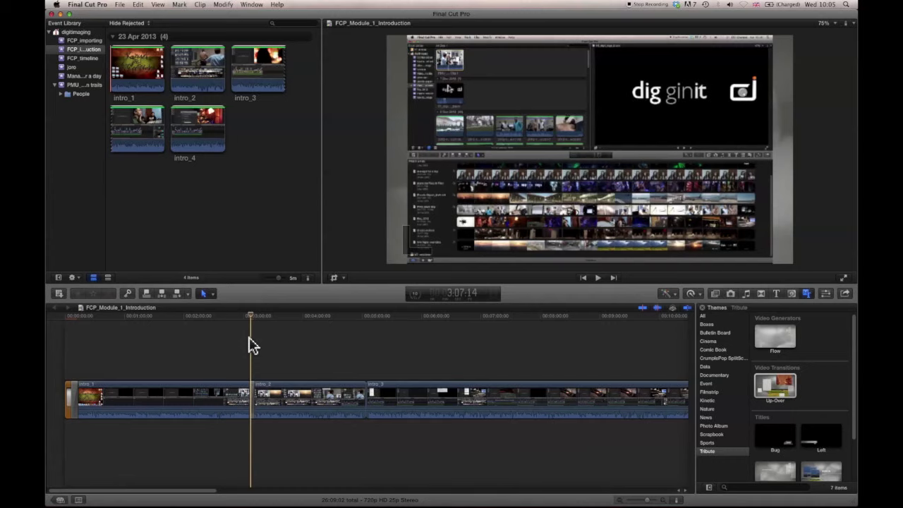
key(space)
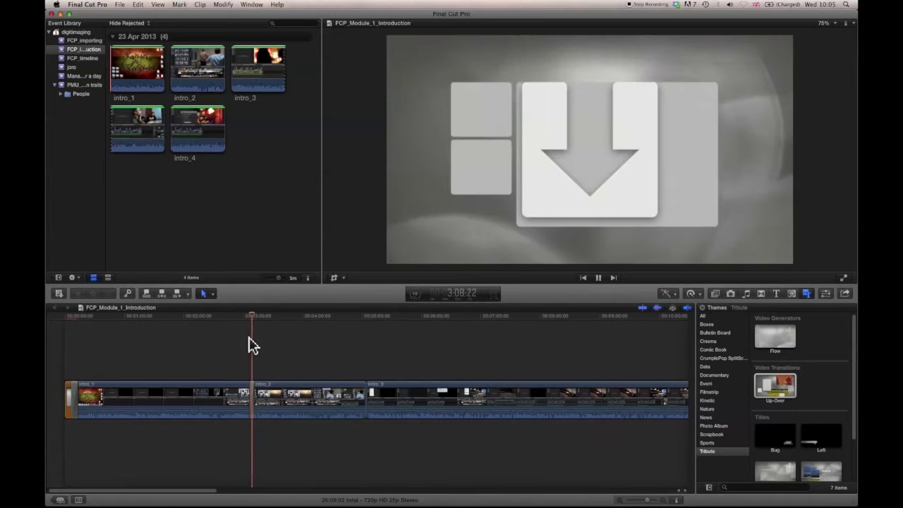
Step: Show the settings of the Up-Over transition between intro_1 and intro_2 and try intro_2 as its Drop Zone source
key(super+t)
key(super+equal)
key(super+equal)
key(super+equal)
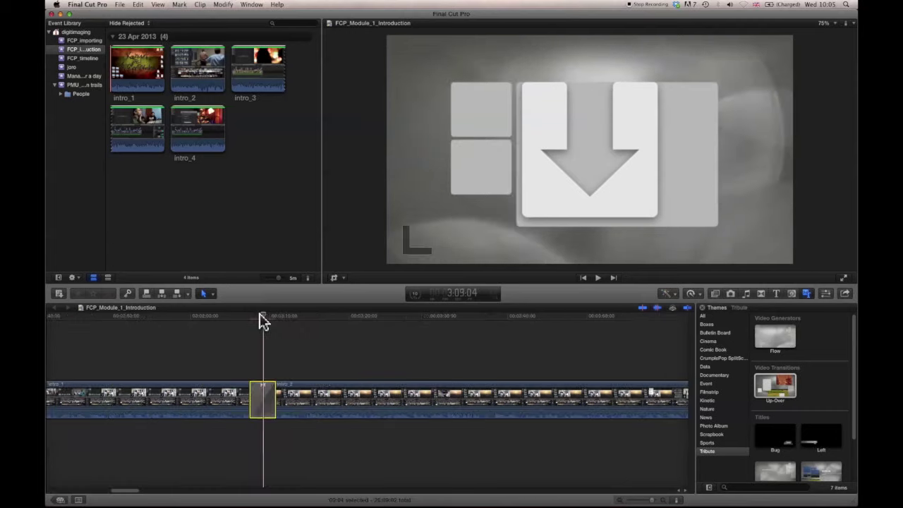
key(super+4)
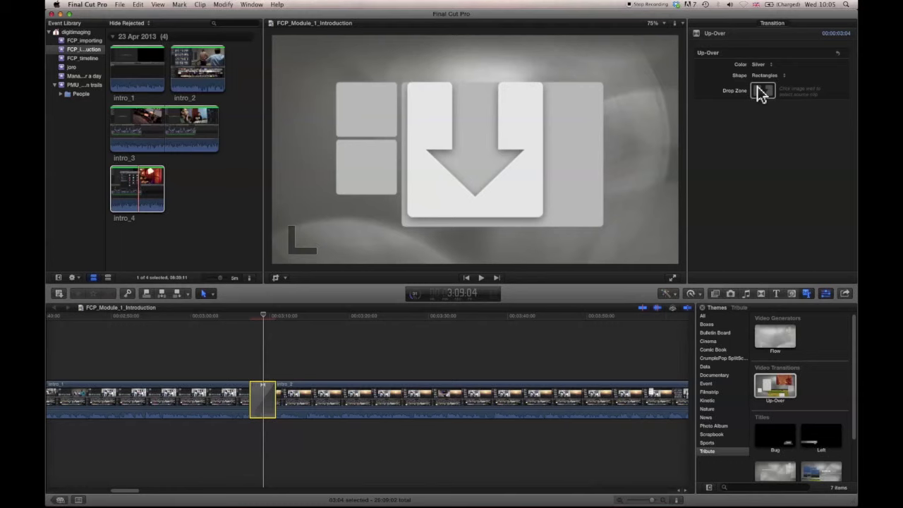
click(198, 76)
drag(760, 74, 765, 97)
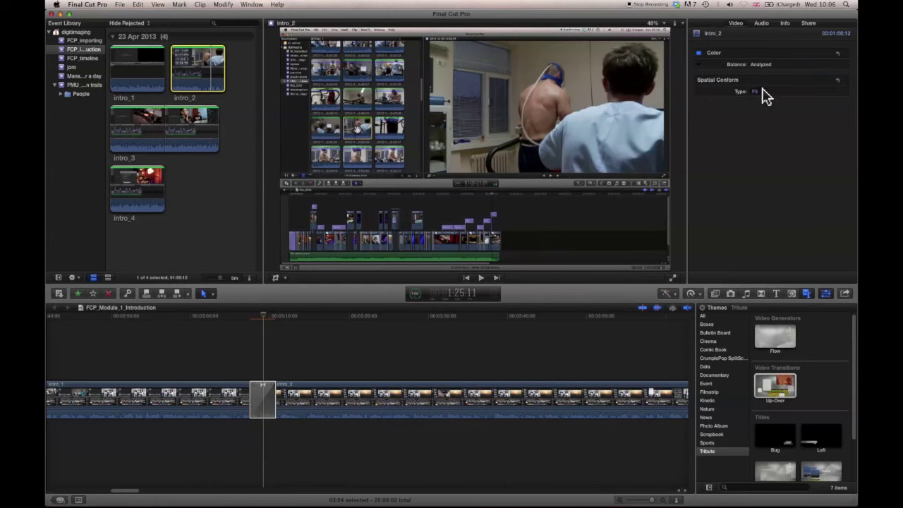
Step: Set the Up-Over transition's shape to Skew, leave its Drop Zone without a source and play it back
click(262, 396)
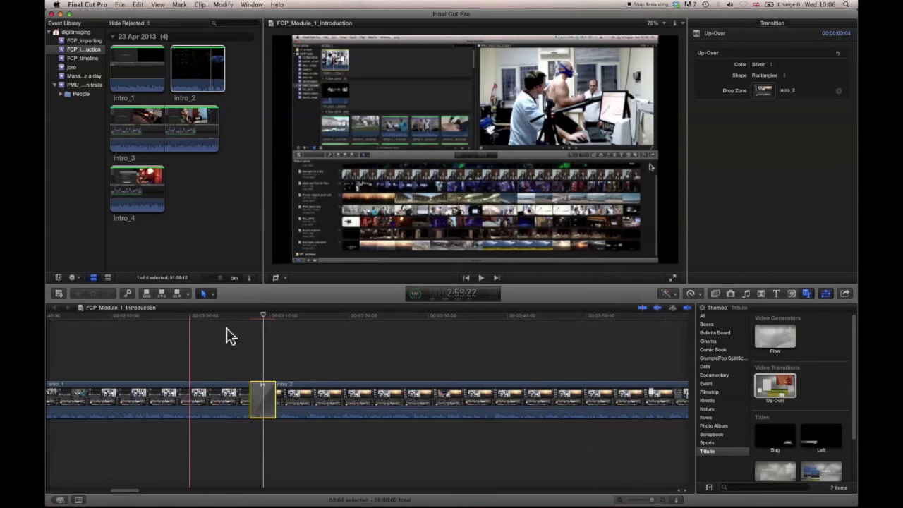
click(245, 324)
key(space)
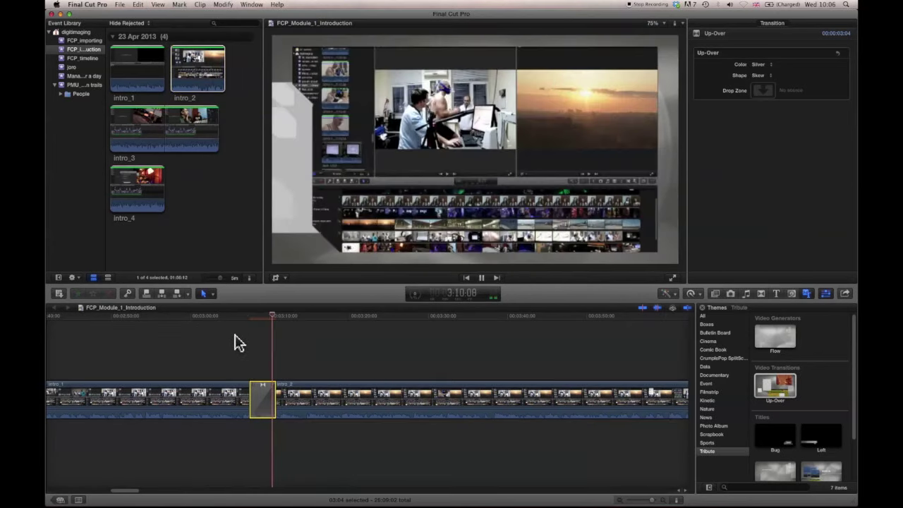
click(234, 342)
Step: Connect the Tribute theme's Bug title above the beginning of intro_1 and place the playhead within it at 15:06
click(767, 435)
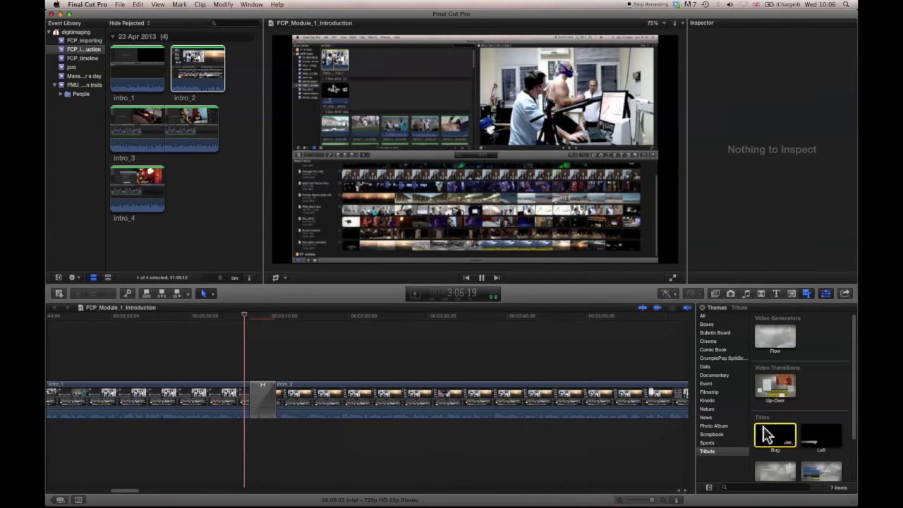
scroll(767, 433, down, 1)
key(super+4)
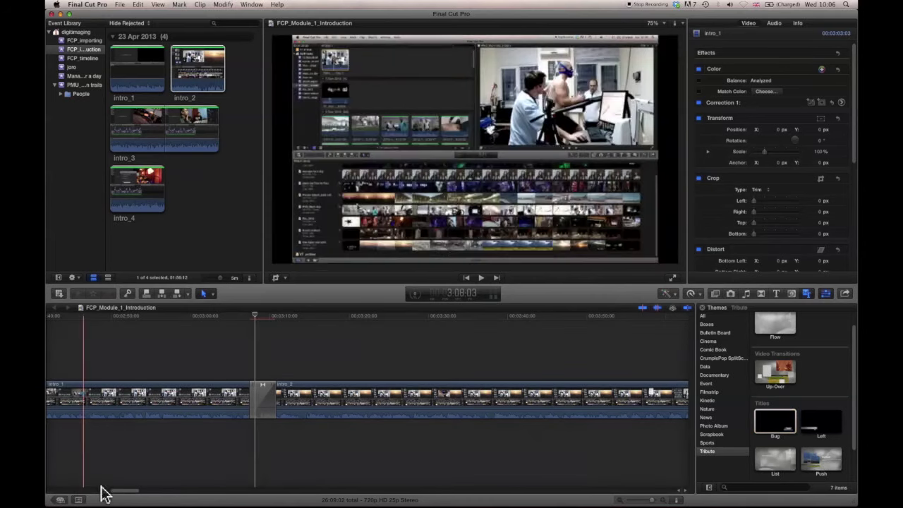
key(Home)
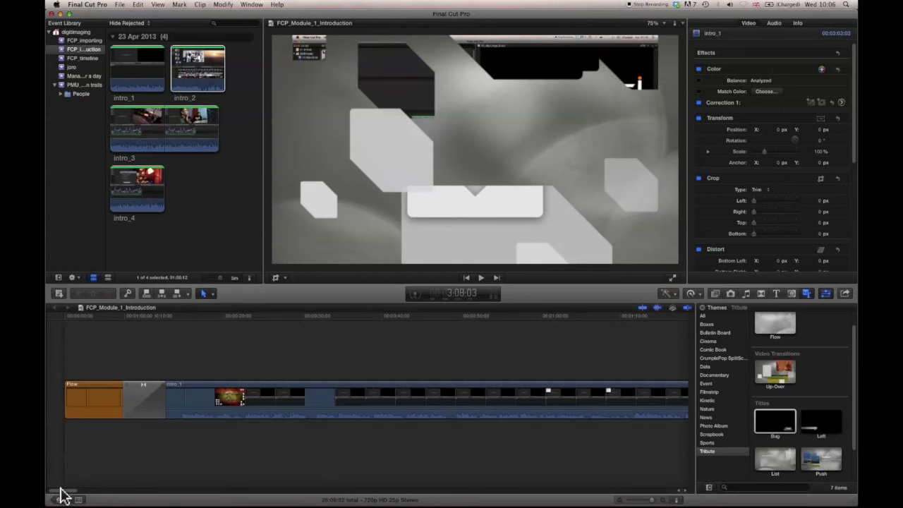
click(779, 425)
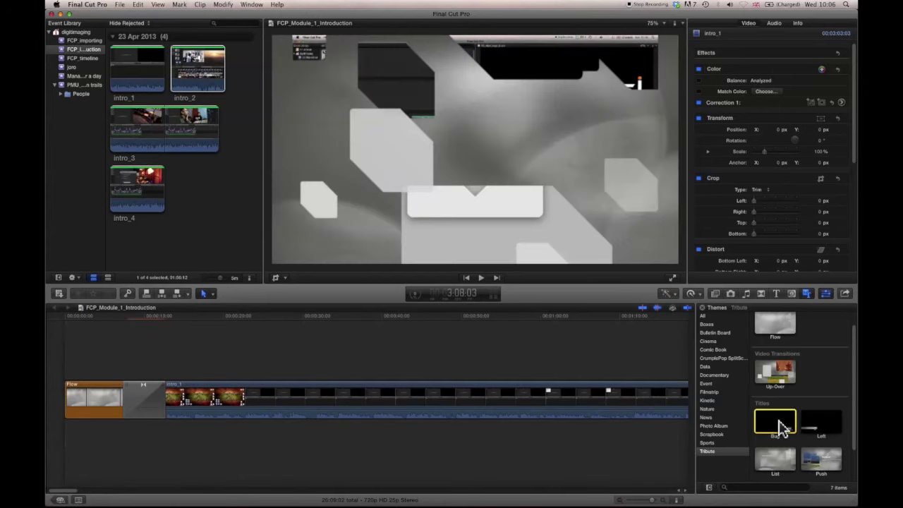
drag(779, 425, 175, 373)
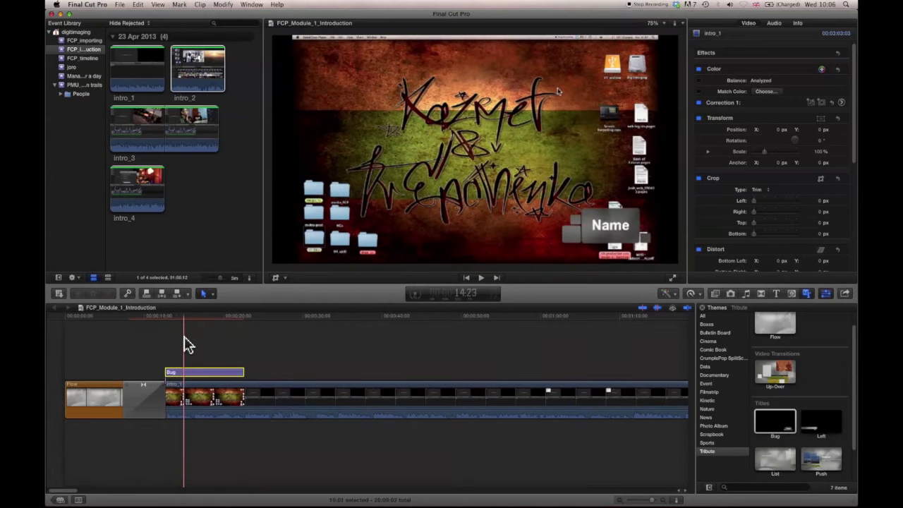
click(185, 315)
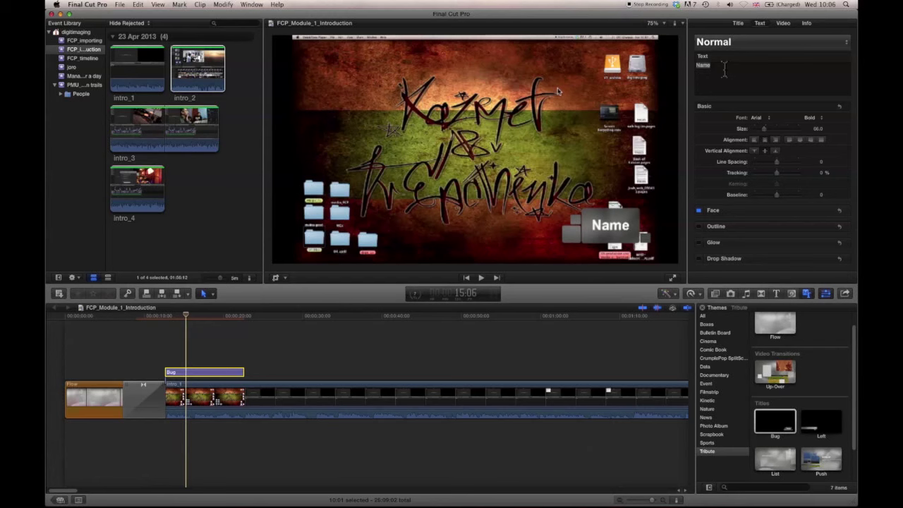
key(BackSpace)
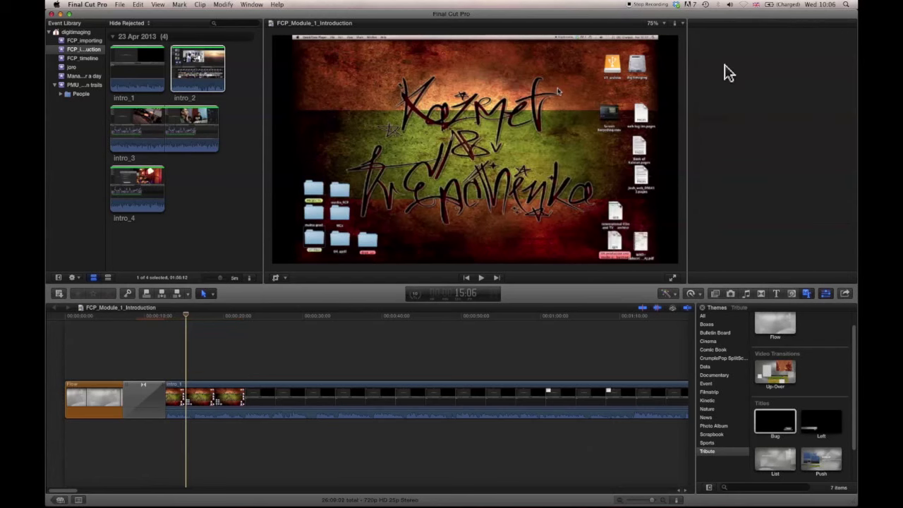
key(Delete)
key(super+z)
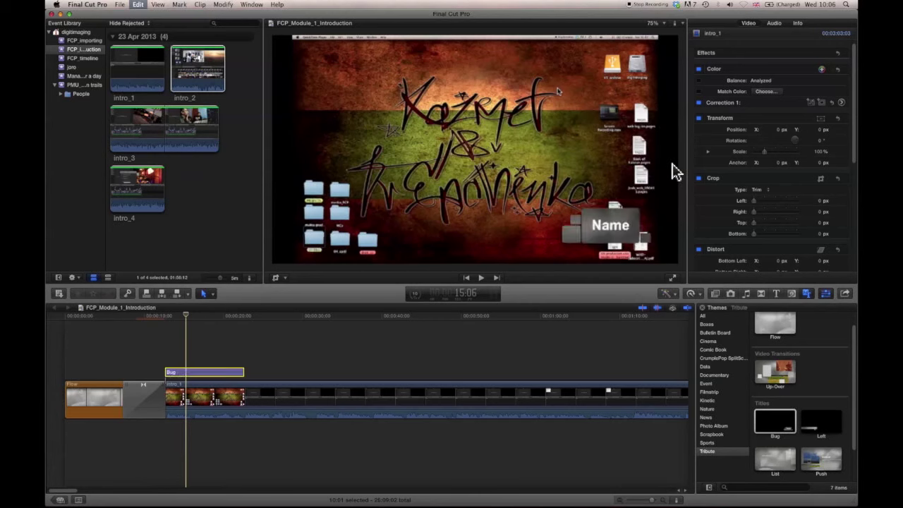
Step: Set the Bug title's text to "FCP TRaining is cool yeah!" and move it inward so it fits the frame
click(718, 70)
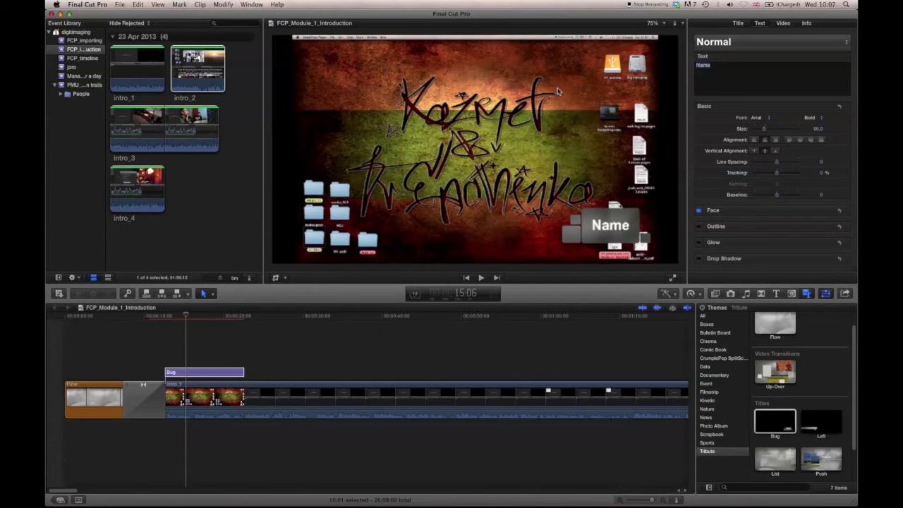
text(FCP TRai)
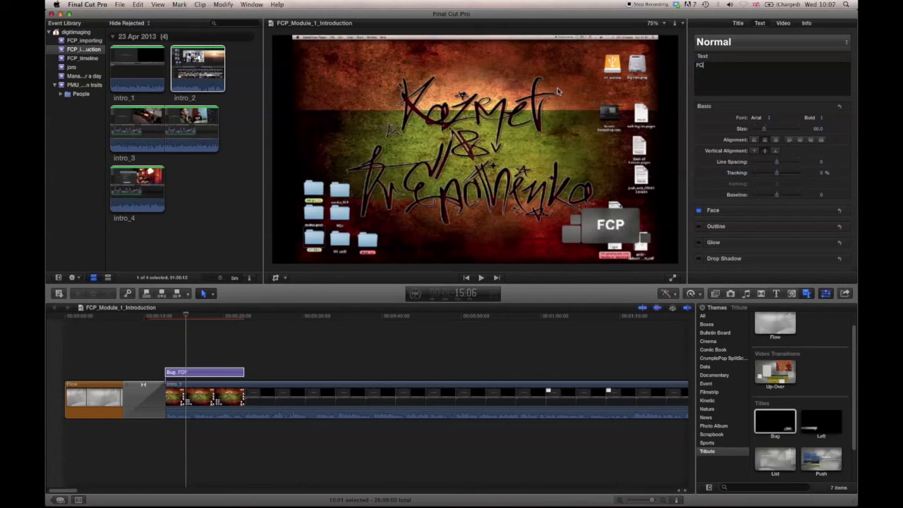
text(ning)
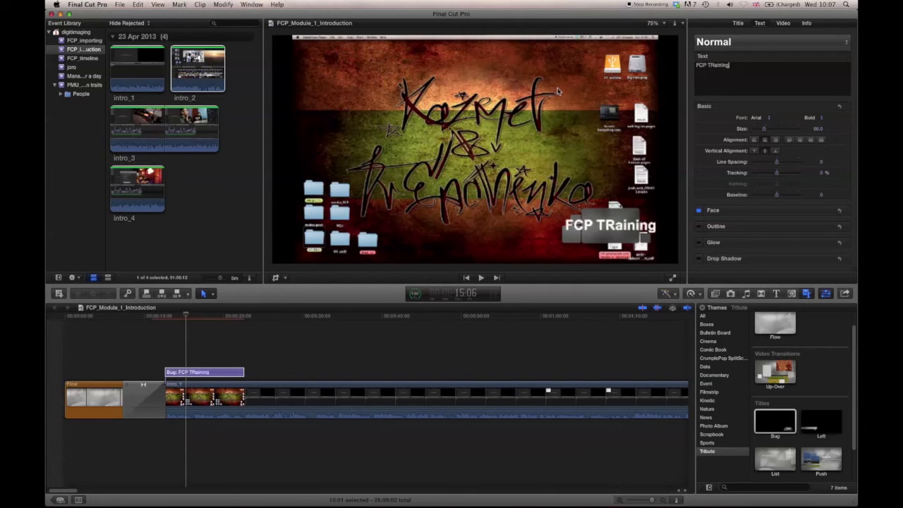
text( is)
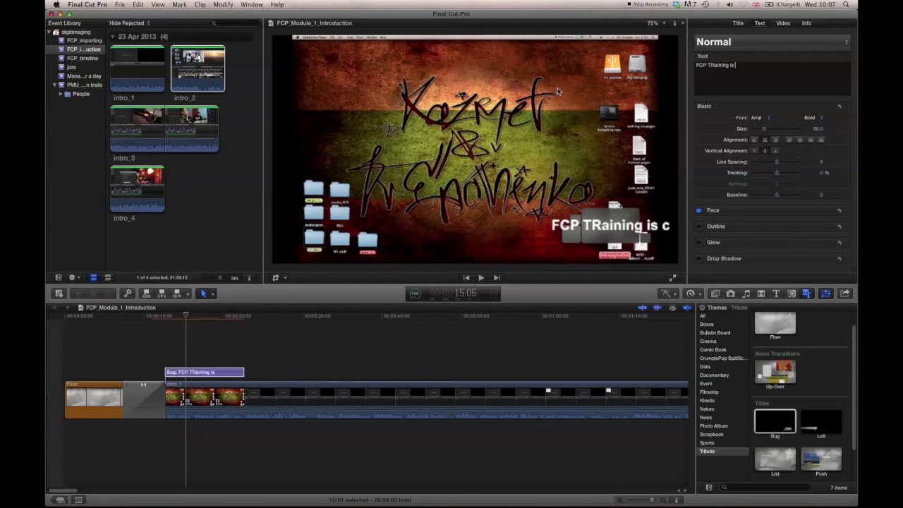
text( cool yeah!)
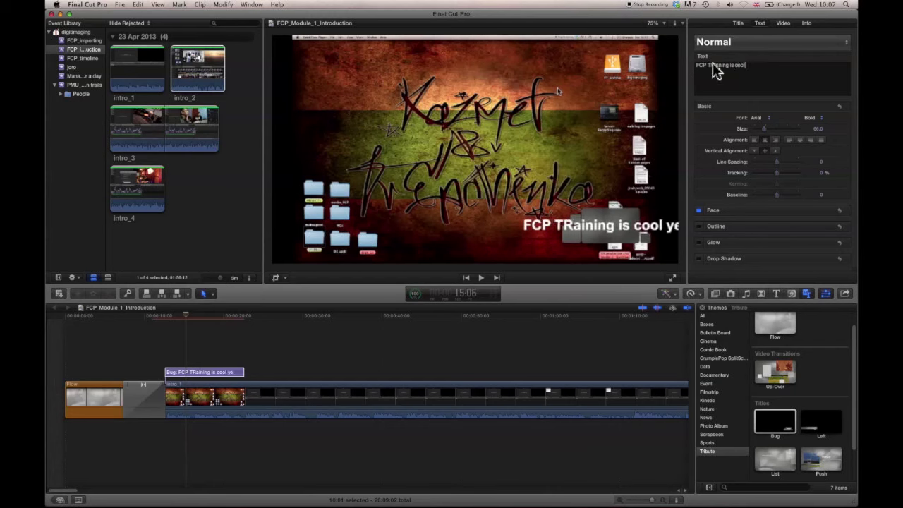
click(552, 227)
drag(530, 236, 474, 233)
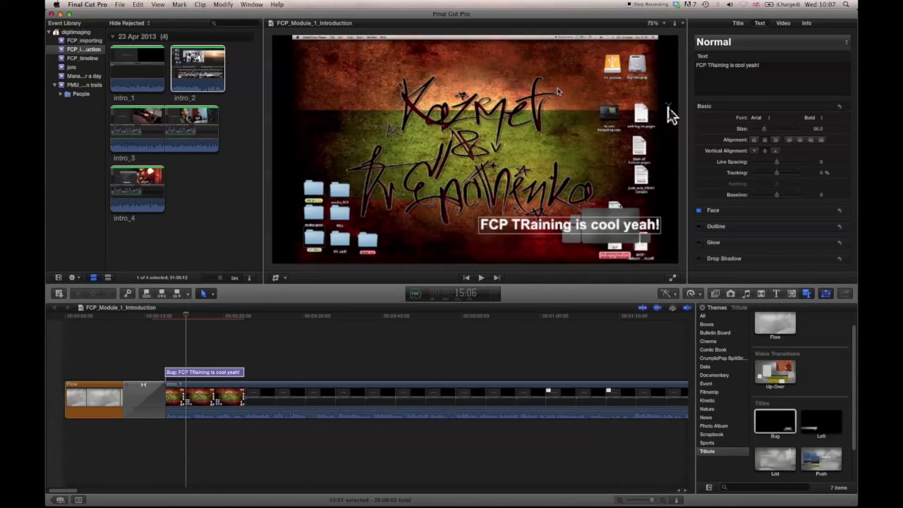
Step: Correct the Bug title's text to "FCP Training is cool yeah!" and play the title from just before its start
click(713, 67)
key(BackSpace)
text(r)
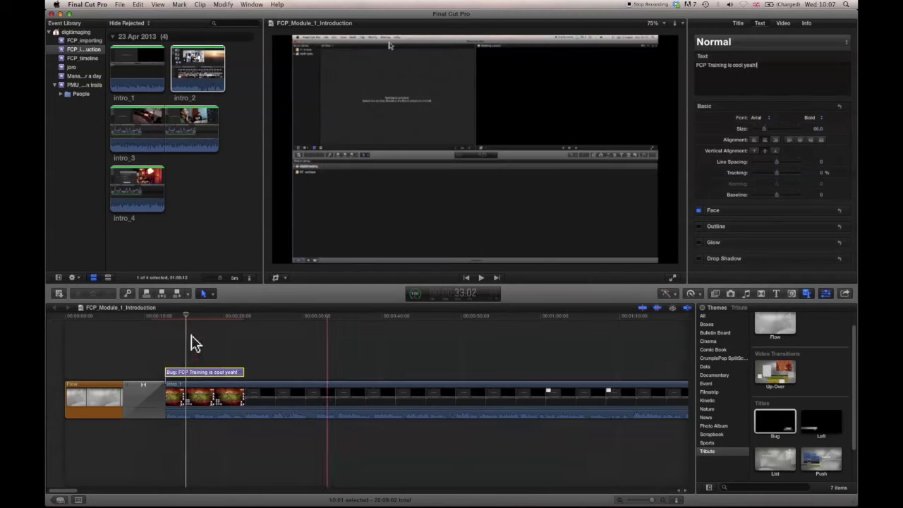
click(153, 318)
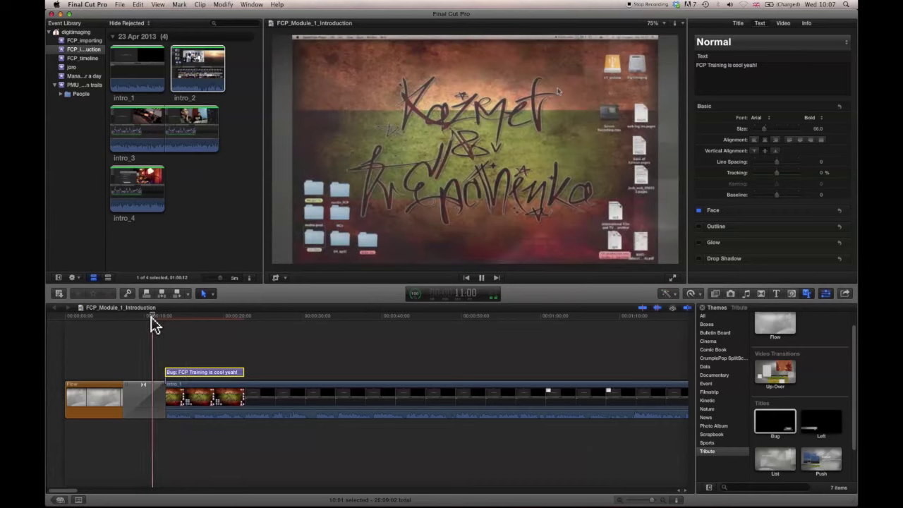
key(space)
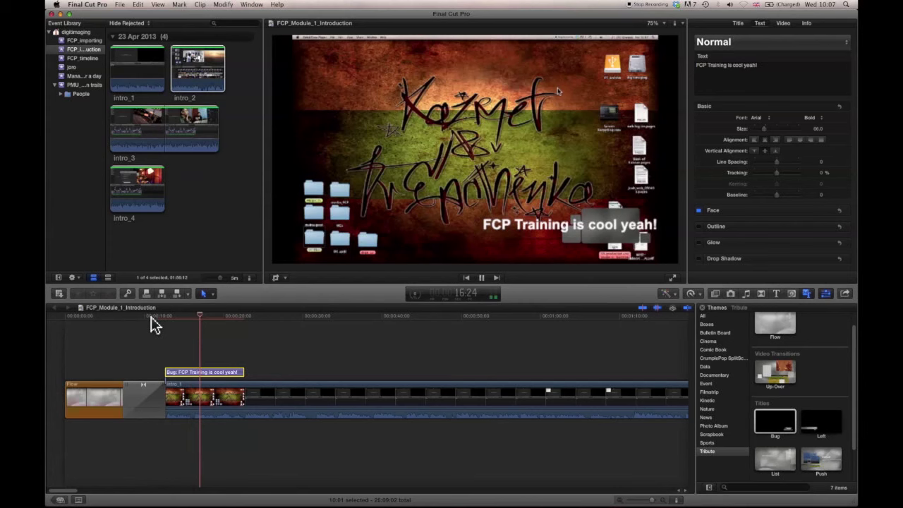
Step: Stop playback and preview the Tribute theme's Upper and Push titles
key(space)
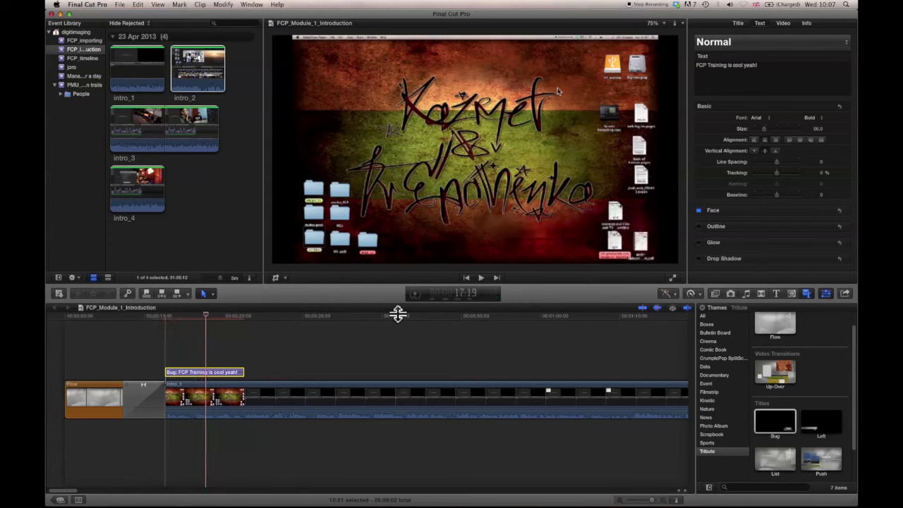
drag(854, 385, 854, 416)
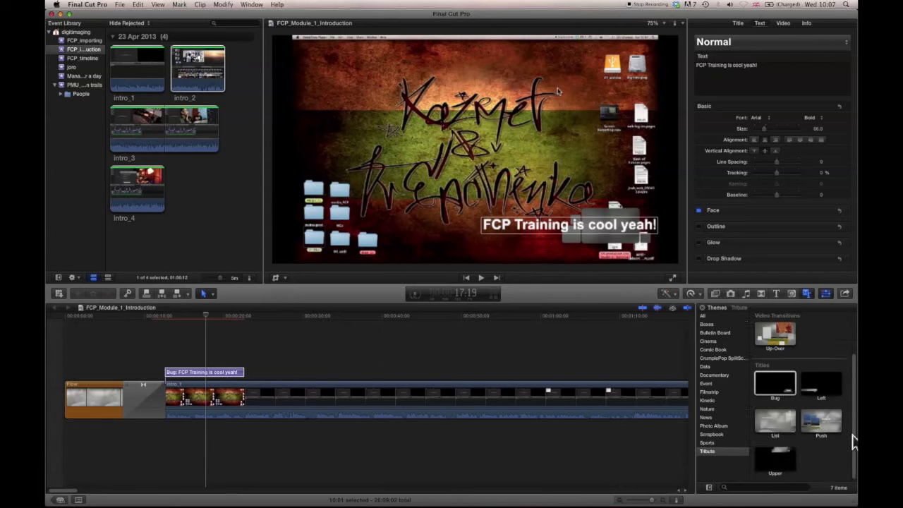
click(773, 457)
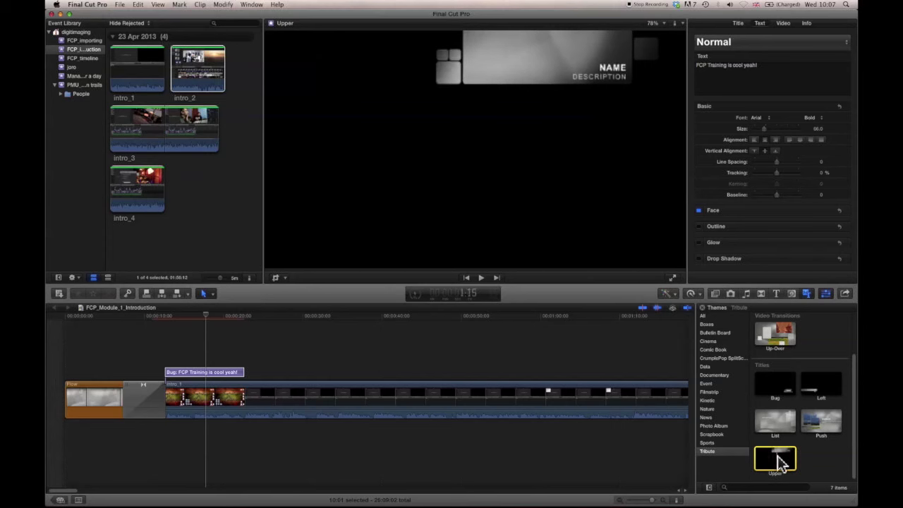
click(811, 426)
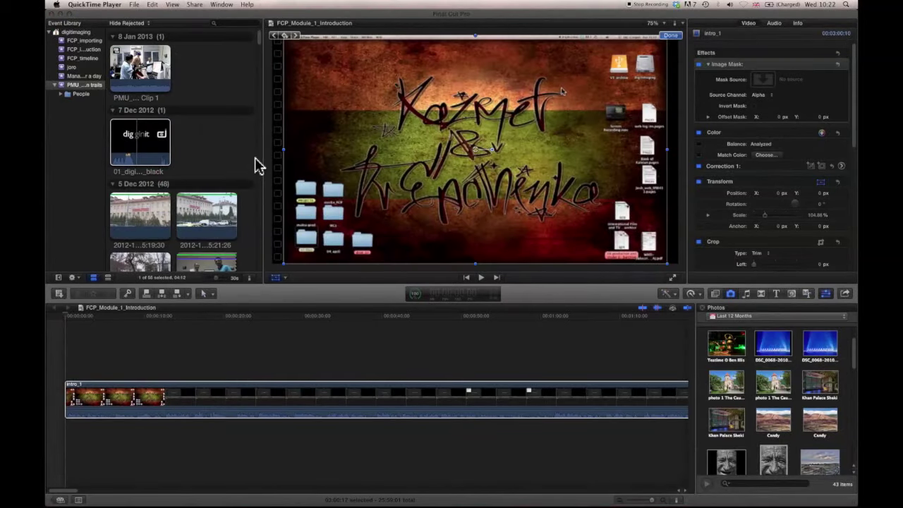
Step: Hide the on-screen Transform controls, Photos browser and inspector, and fit the whole project in the timeline
click(268, 280)
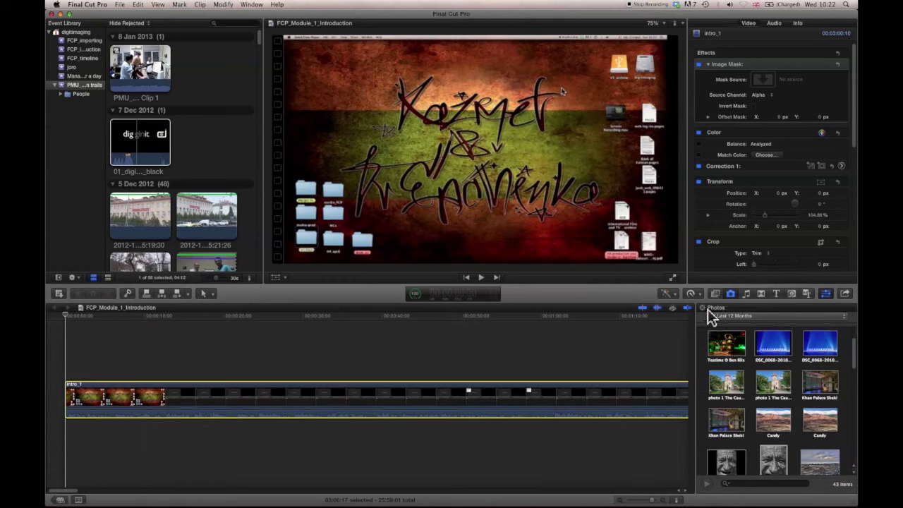
key(super+shift+1)
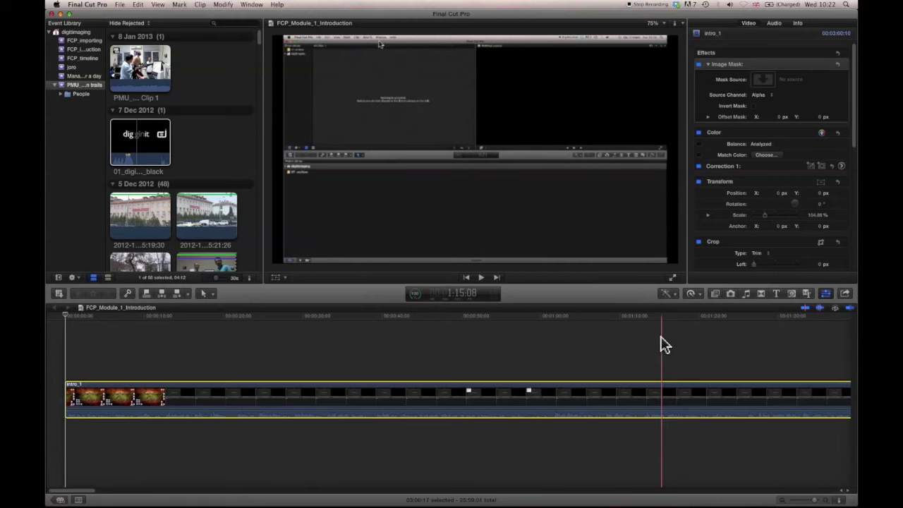
click(825, 295)
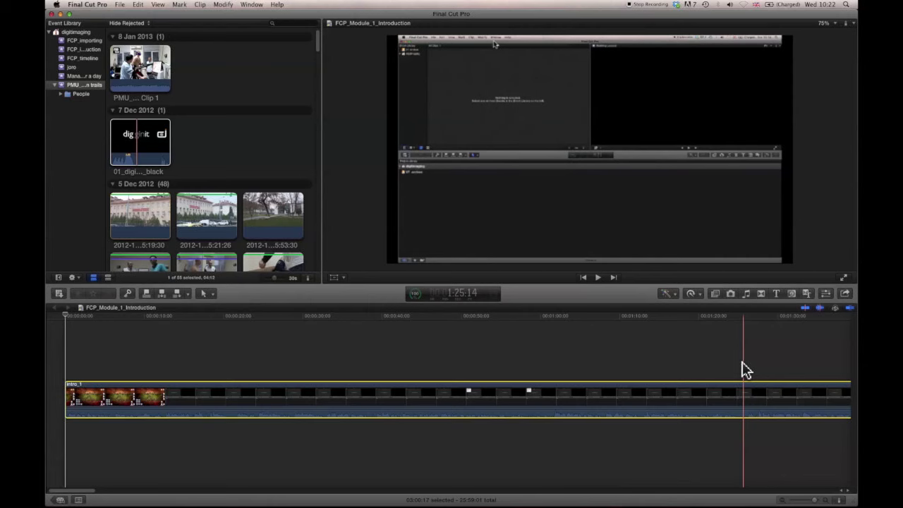
key(shift+z)
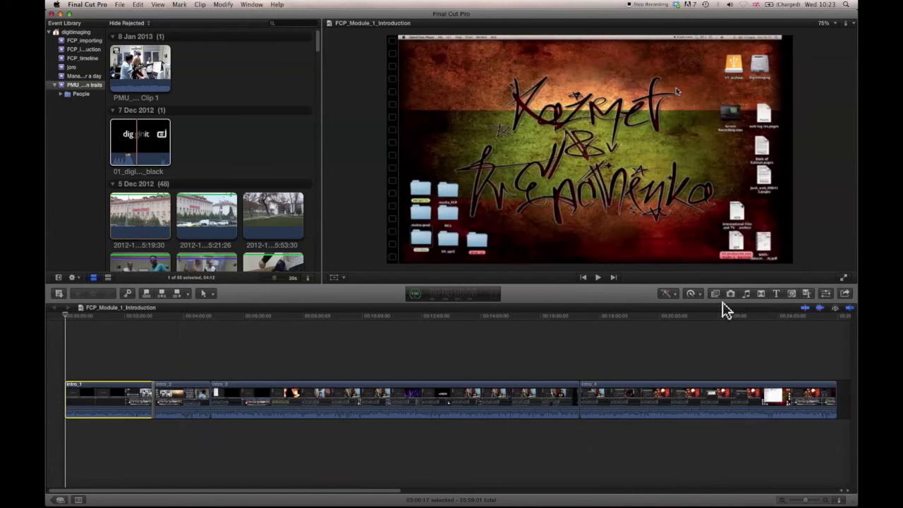
Step: Insert the black-and-white portrait from the photo library before intro_1 and place the playhead on it at 2:04
click(731, 295)
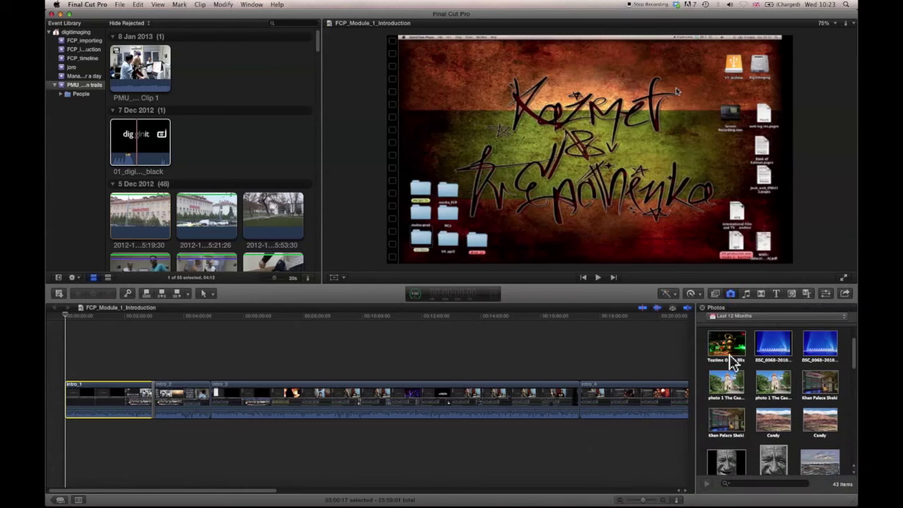
click(778, 457)
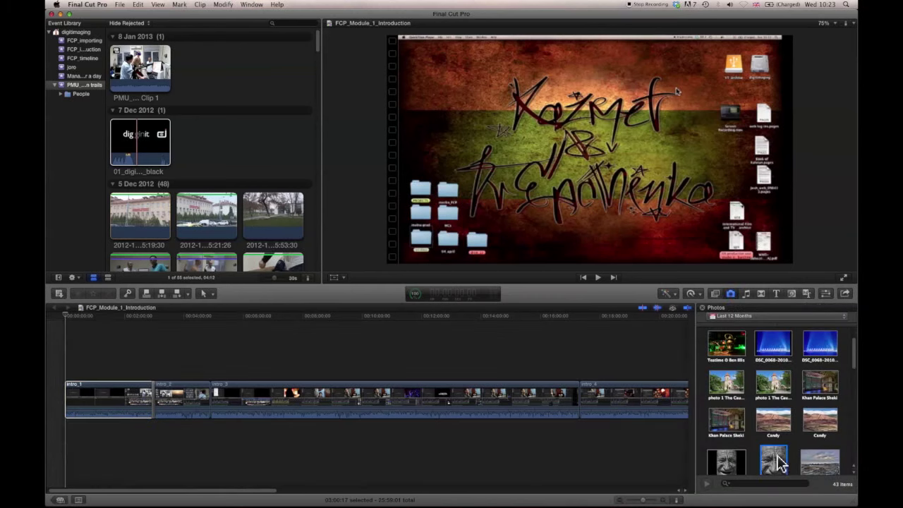
drag(779, 462, 72, 399)
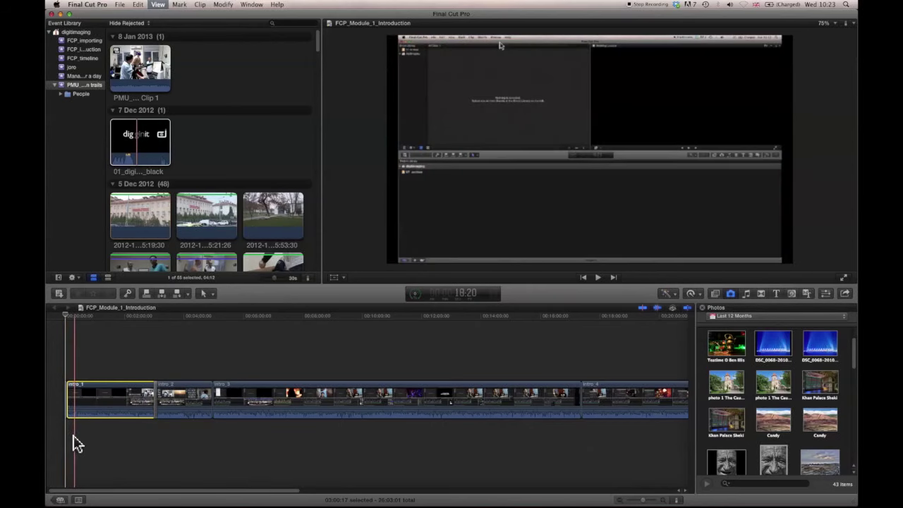
key(super+equal)
key(super+equal)
key(super+equal)
key(super+equal)
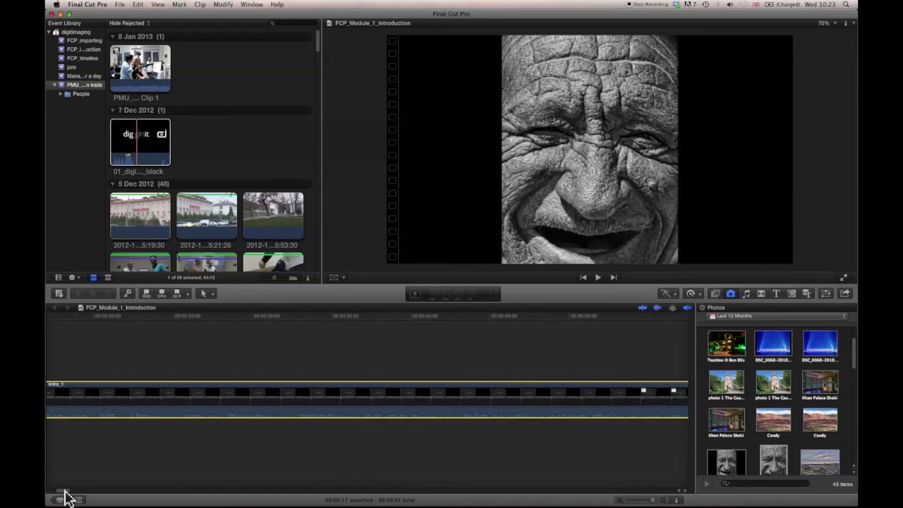
drag(65, 491, 45, 489)
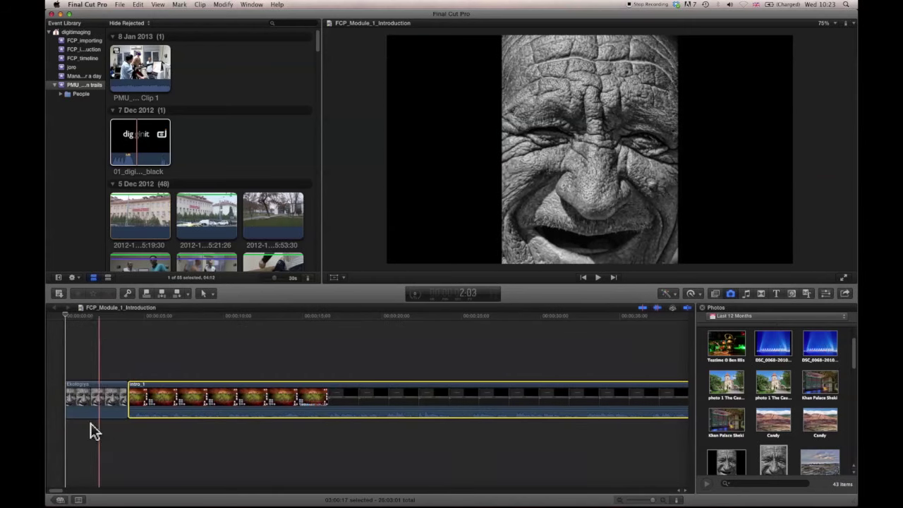
click(101, 397)
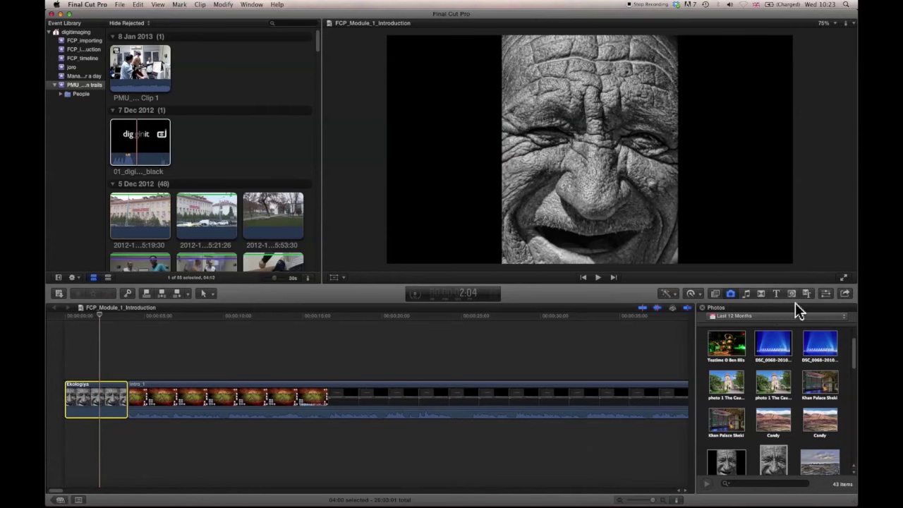
Step: Search the video effects for "mask" and apply Image Mask to the Ekologiya photo
click(715, 294)
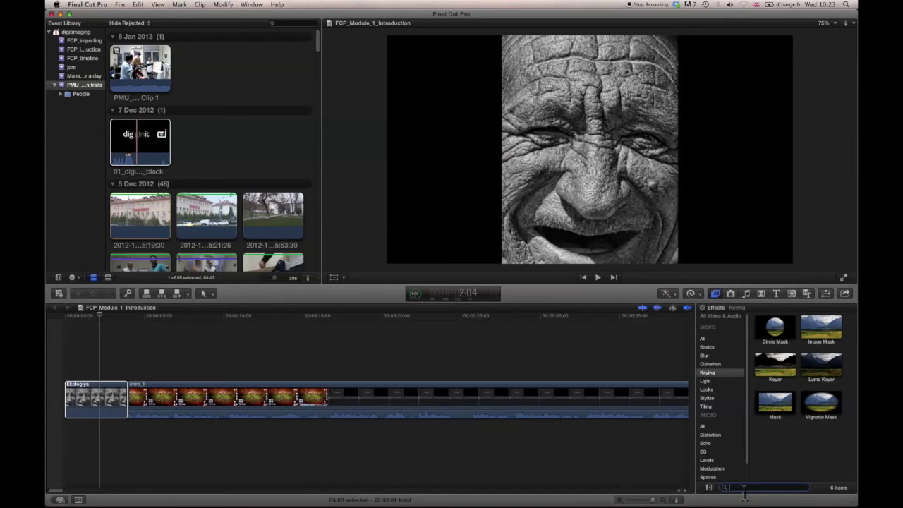
text(k)
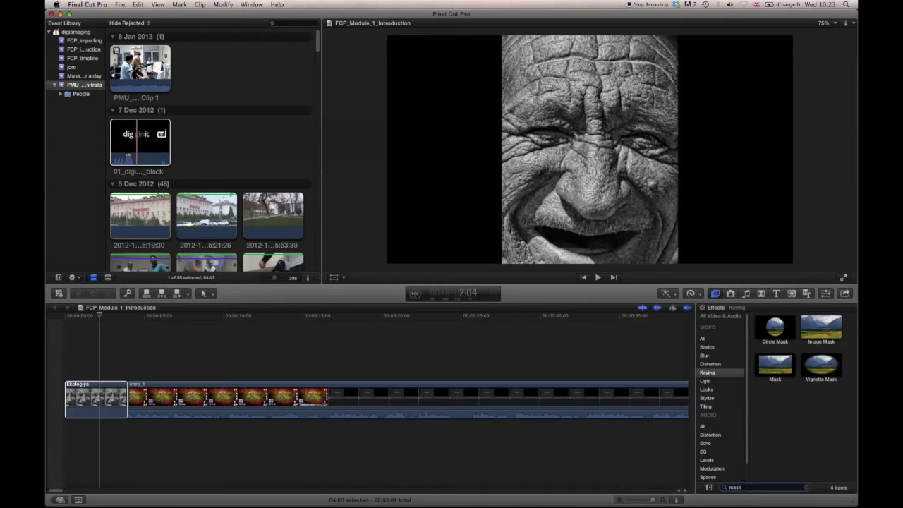
click(820, 336)
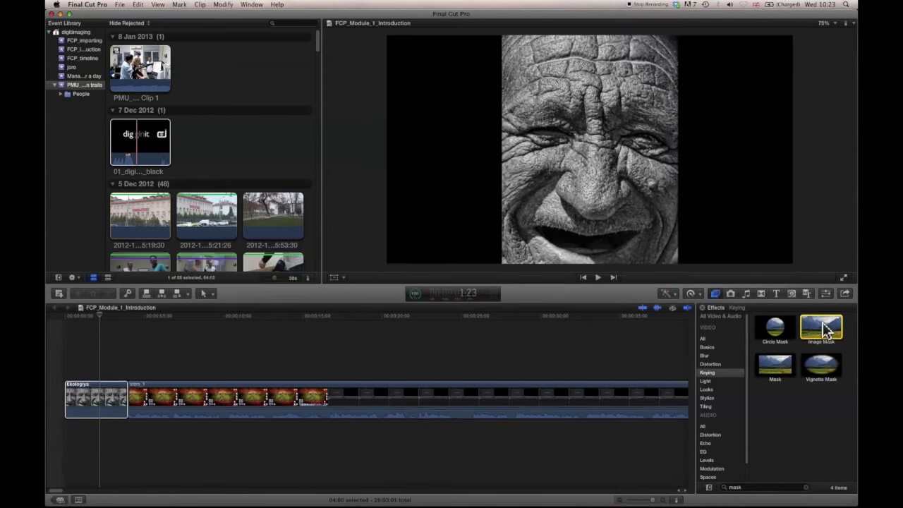
drag(825, 330, 96, 399)
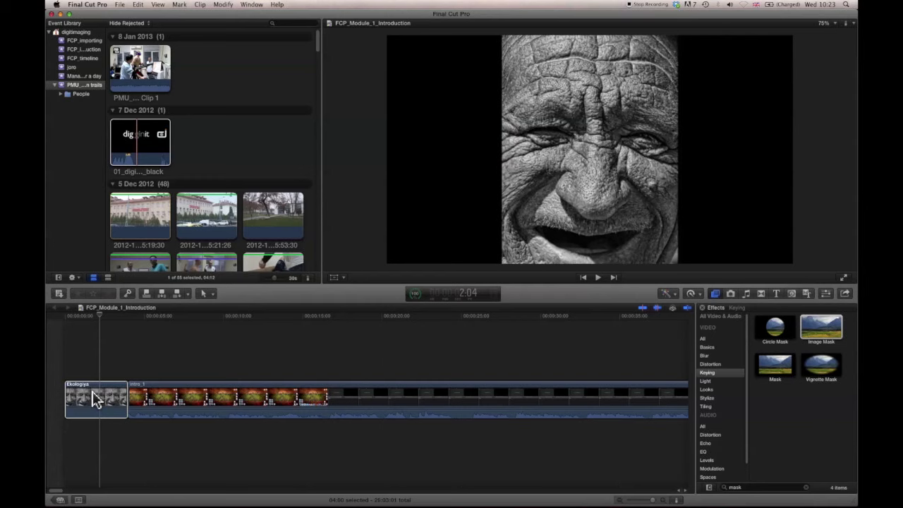
Step: Connect the Ekologiya photo above the beginning of intro_1, then scale it down and move it into the frame's lower-right corner
click(94, 400)
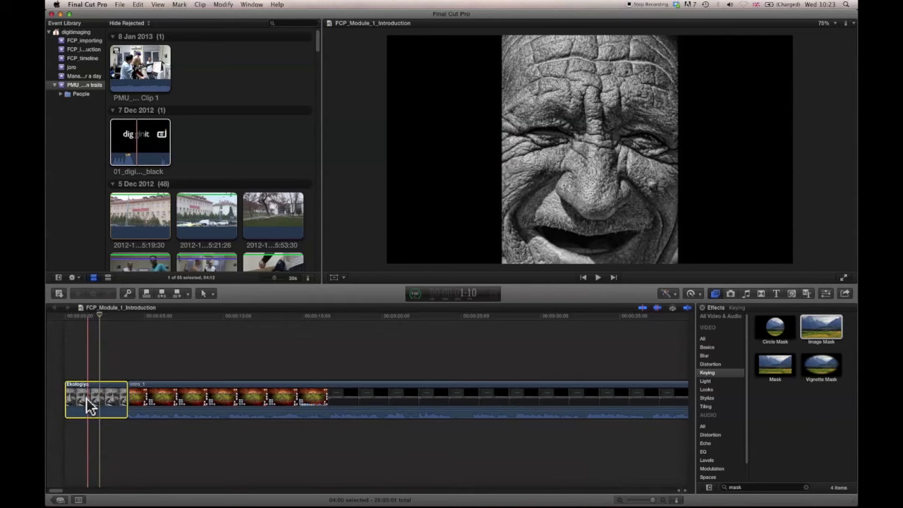
drag(89, 405, 98, 353)
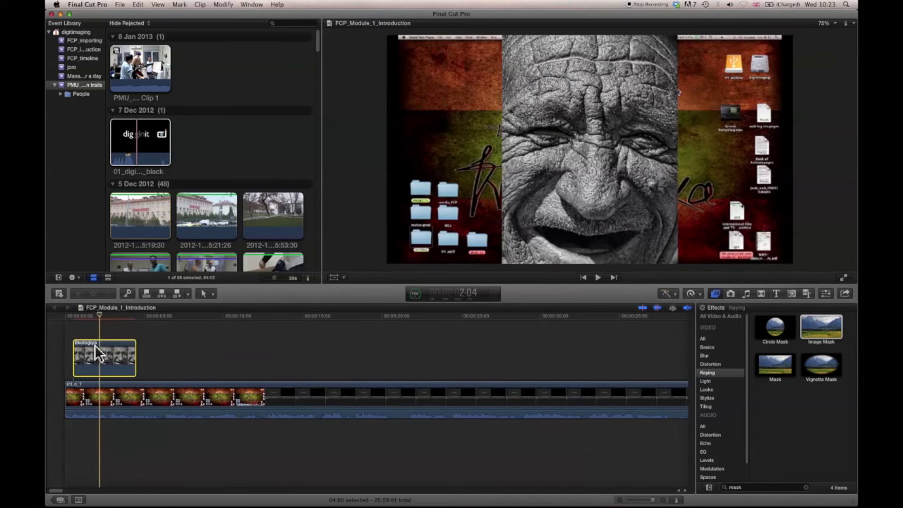
click(334, 278)
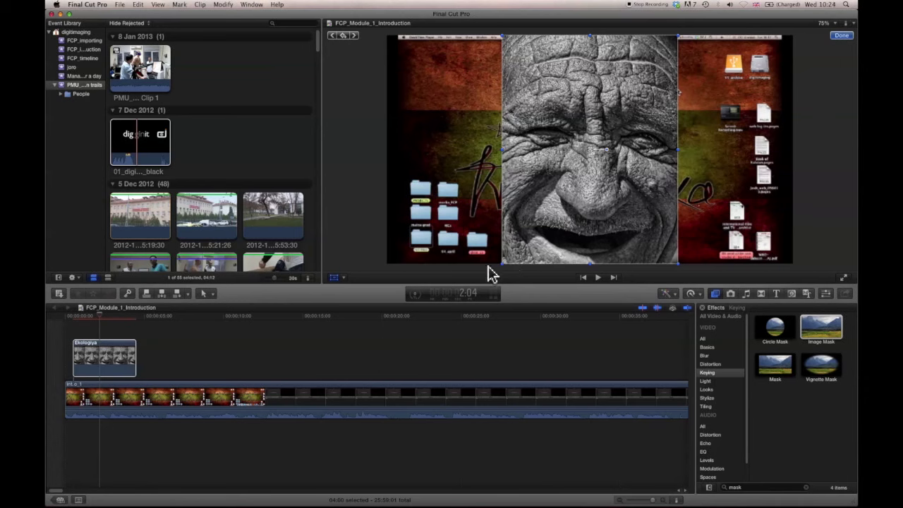
drag(498, 265, 574, 201)
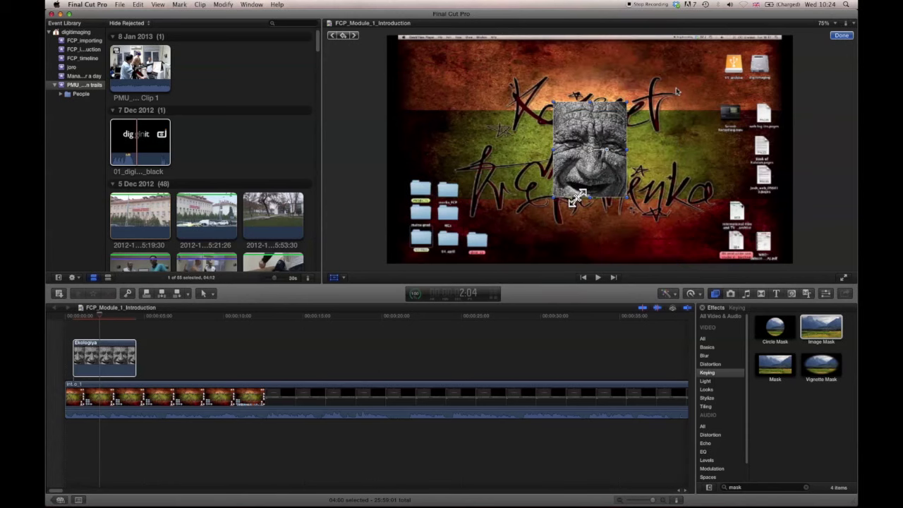
drag(555, 104, 725, 193)
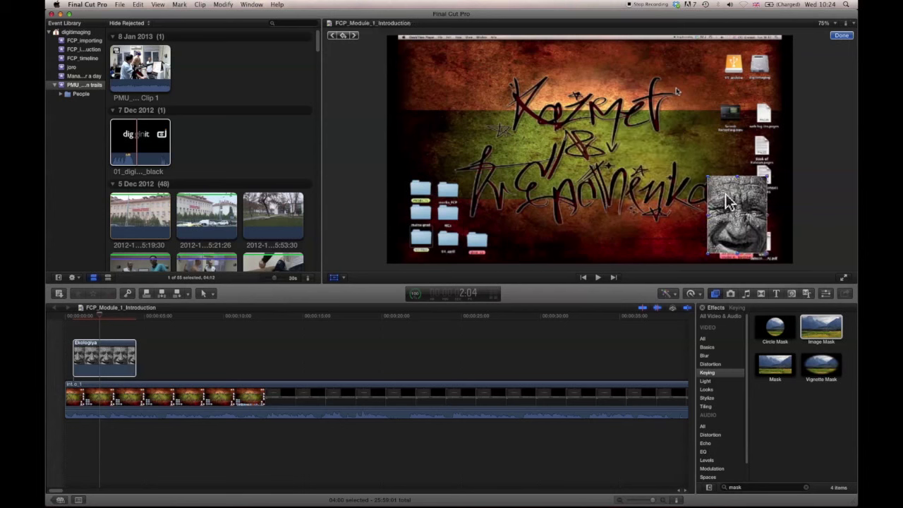
Step: Play the project from the start to preview the picture-in-picture photo over intro_1
click(72, 340)
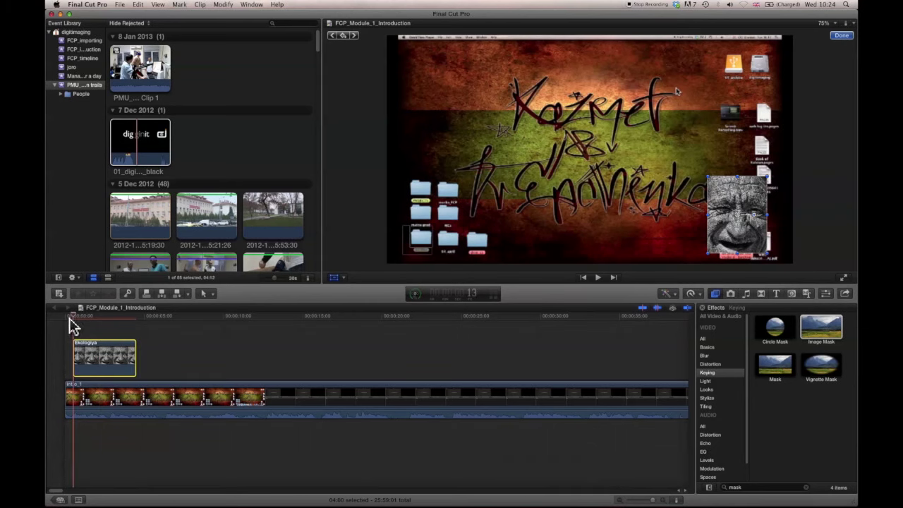
click(68, 317)
key(space)
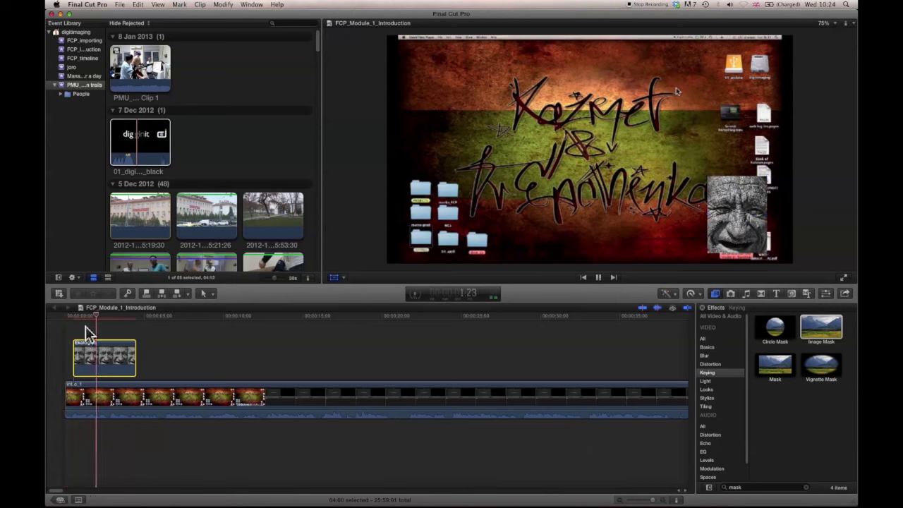
key(space)
Step: Extend the end of the Ekologiya photo to a duration of 29:04 and place the playhead at 3:01
key(shift+t)
drag(132, 356, 540, 349)
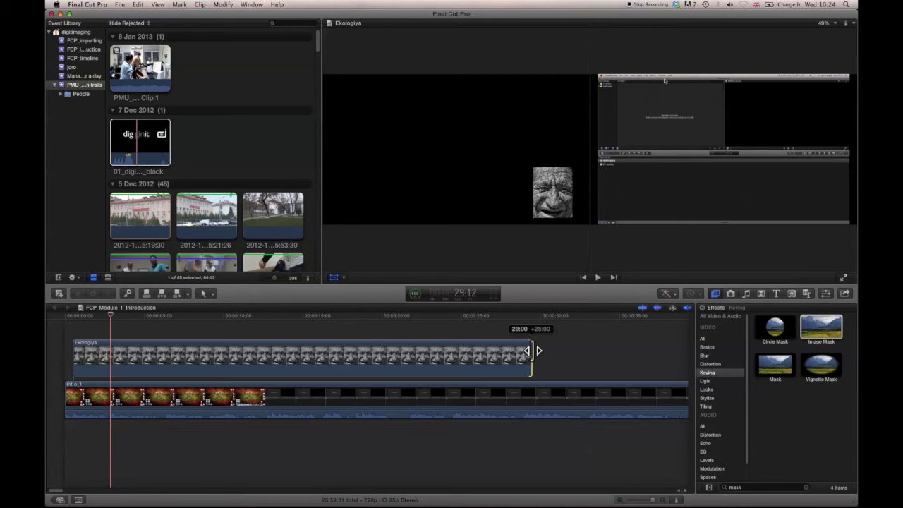
drag(96, 318, 113, 317)
click(149, 363)
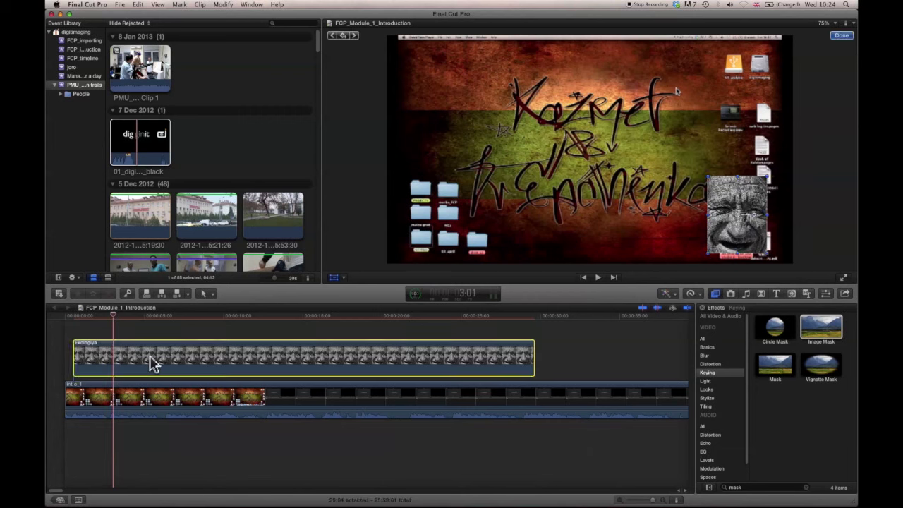
Step: Lower the Ekologiya photo's compositing opacity in its video animation, finish transforming and play the semi-transparent overlay
key(ctrl+v)
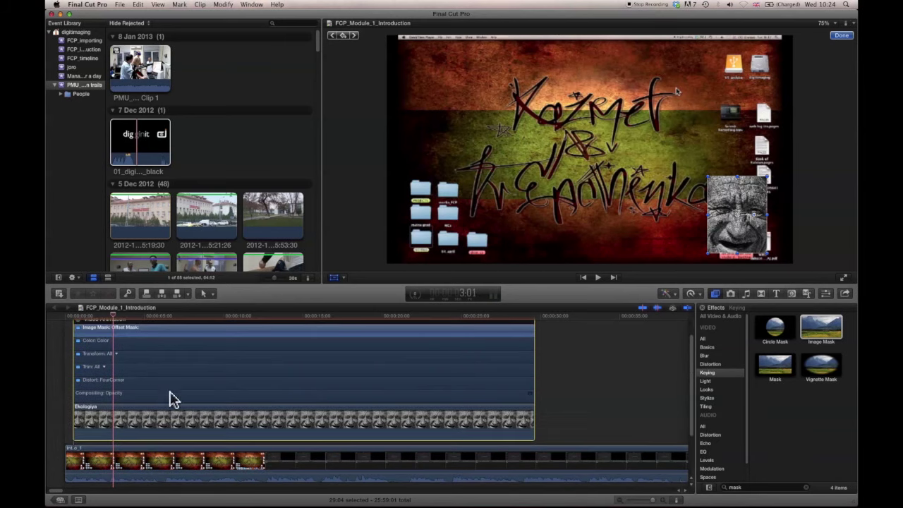
double_click(172, 395)
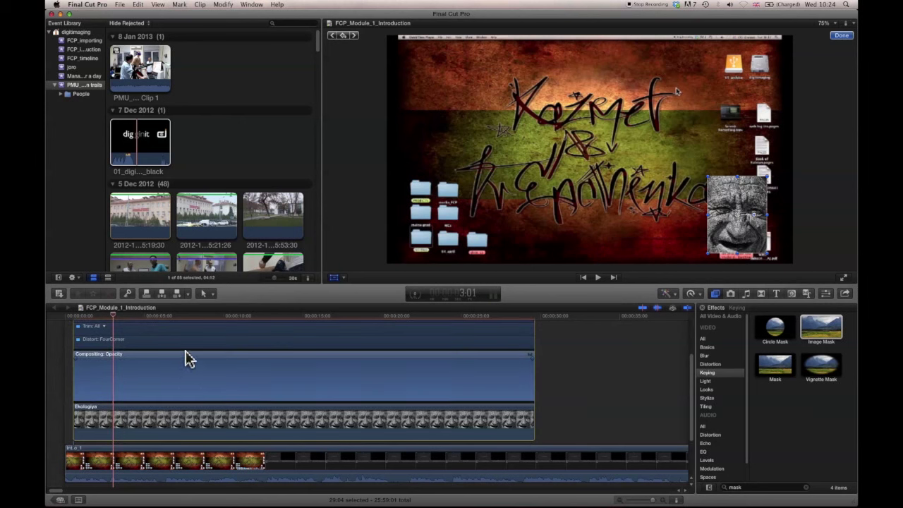
drag(186, 358, 191, 385)
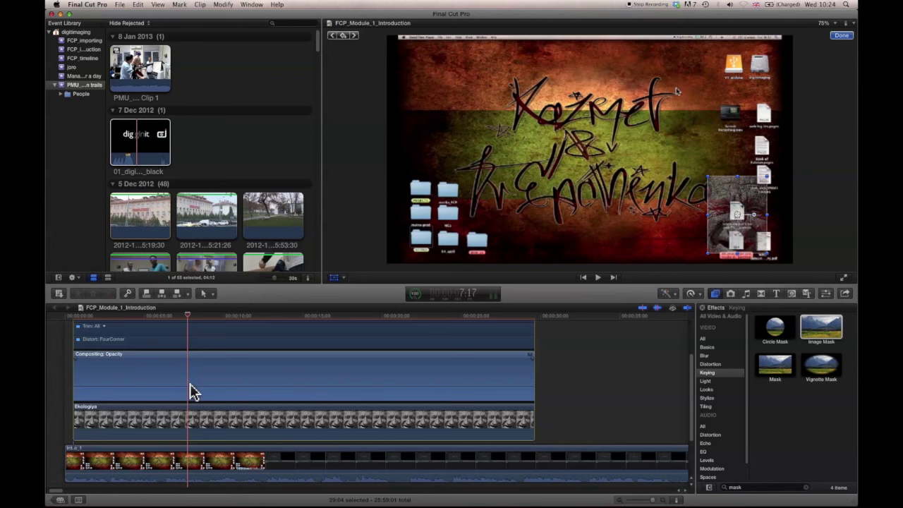
click(842, 35)
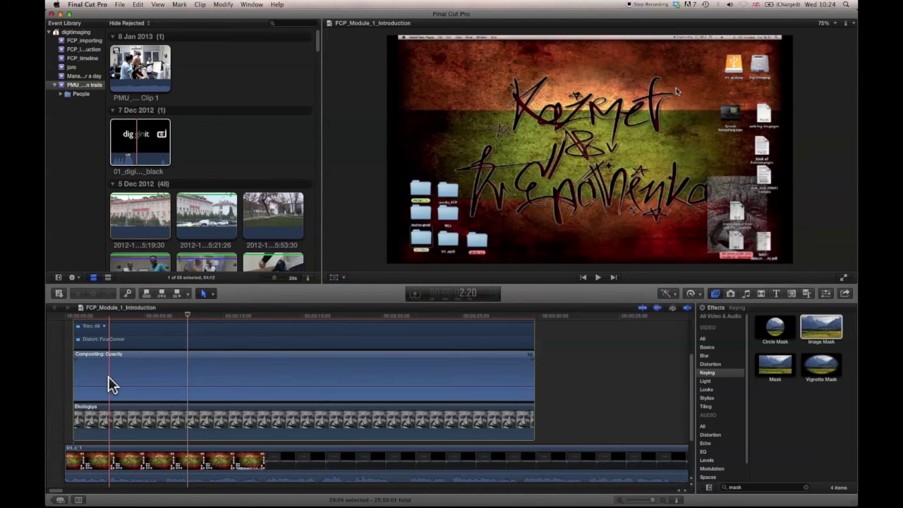
key(ctrl+v)
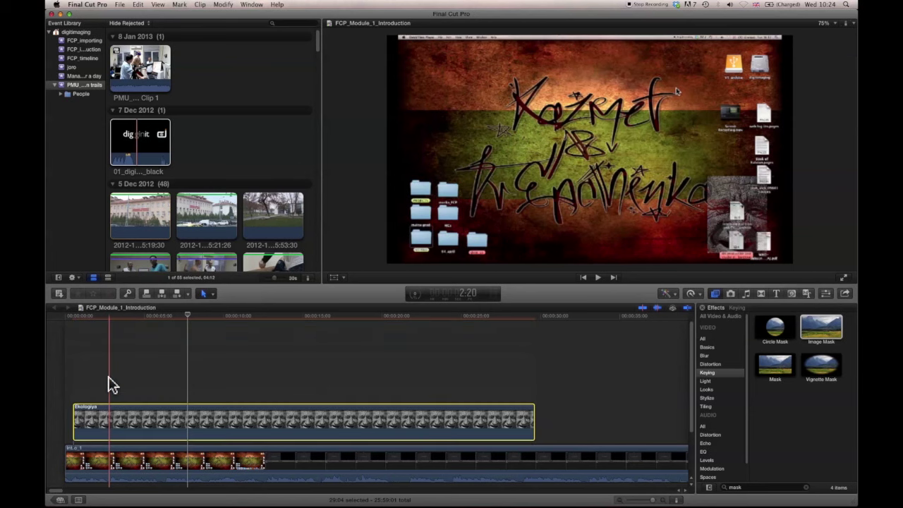
key(space)
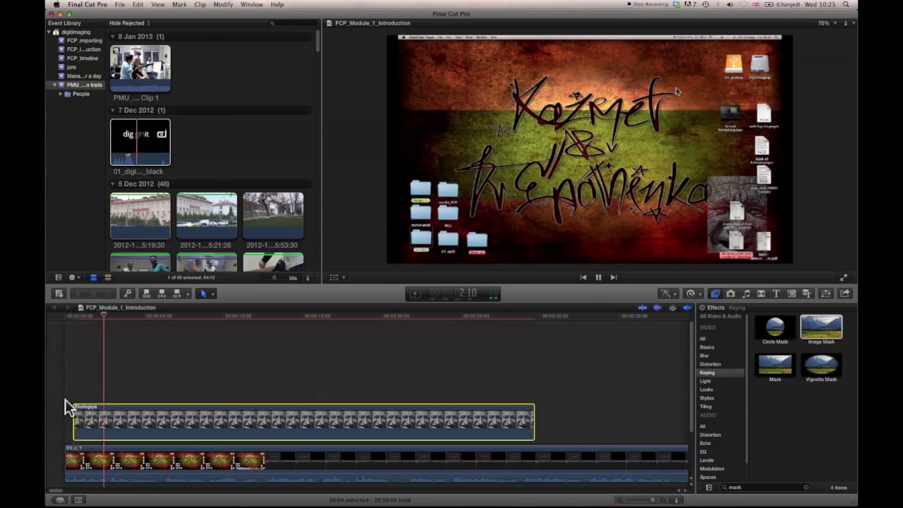
key(space)
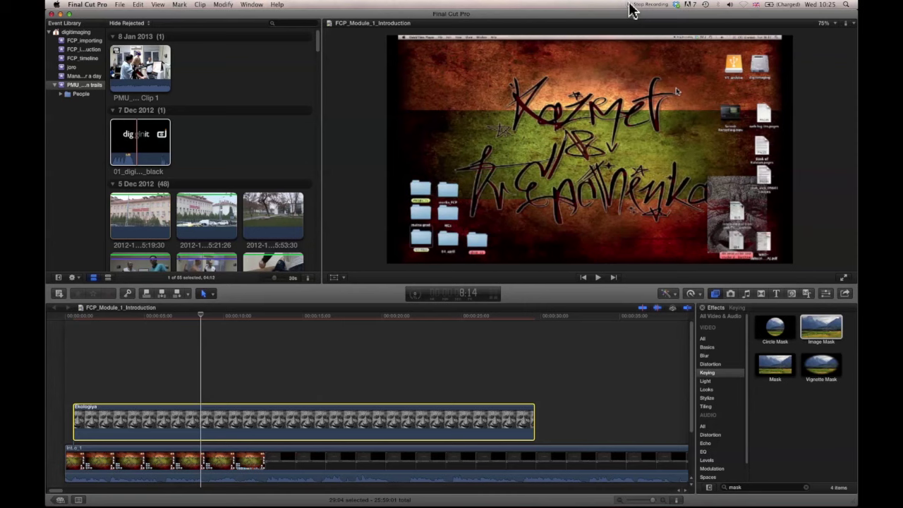